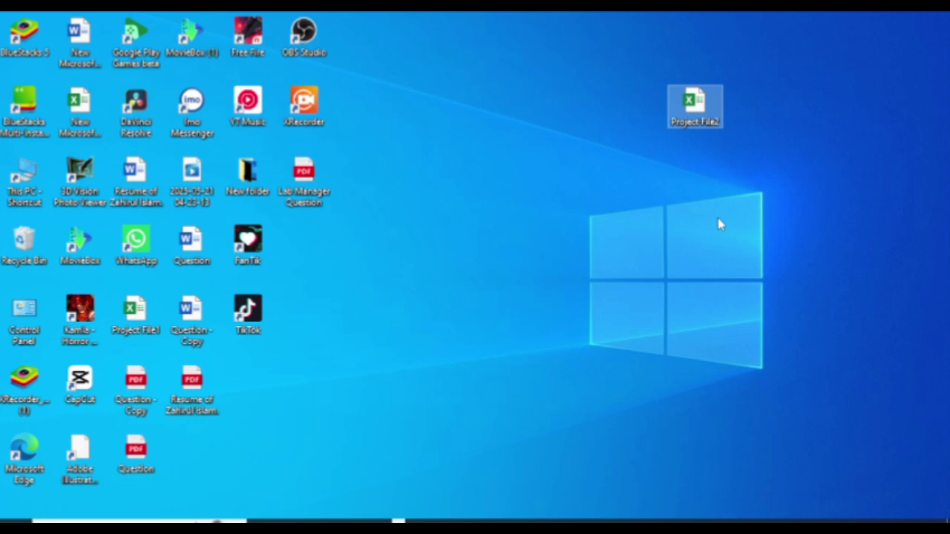
Open the Project File2 workbook from the desktop
mouse_move(695, 112)
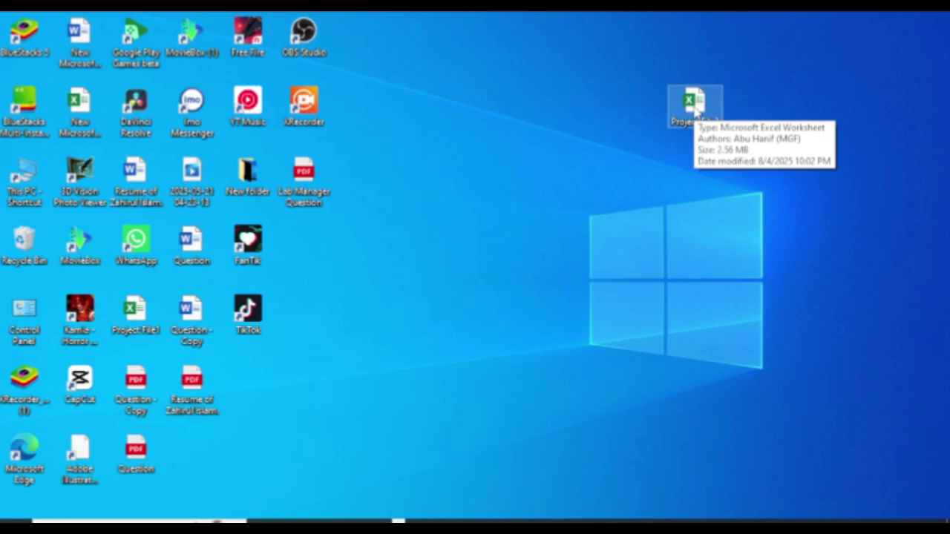
double_click(695, 112)
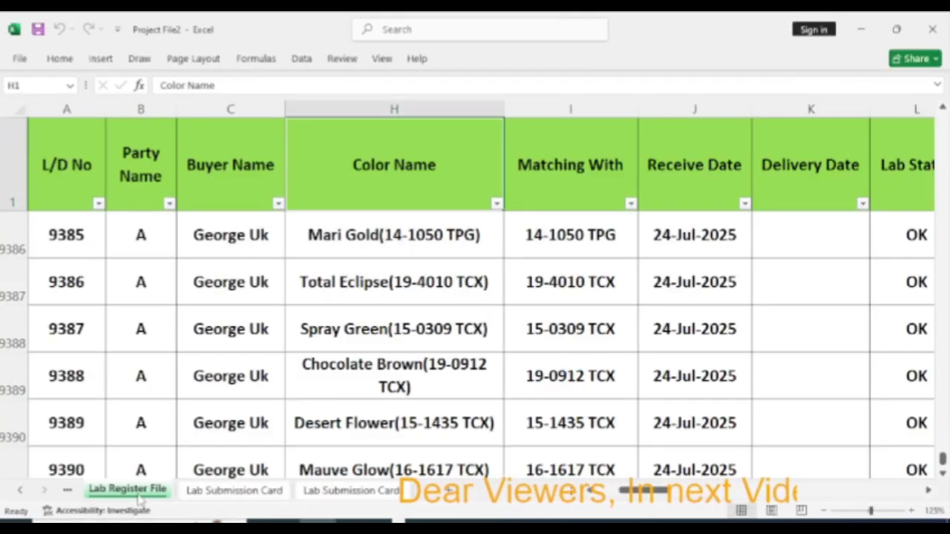
Compare the Lab Register File sheet with the layouts of the two lab submission card sheets
click(230, 496)
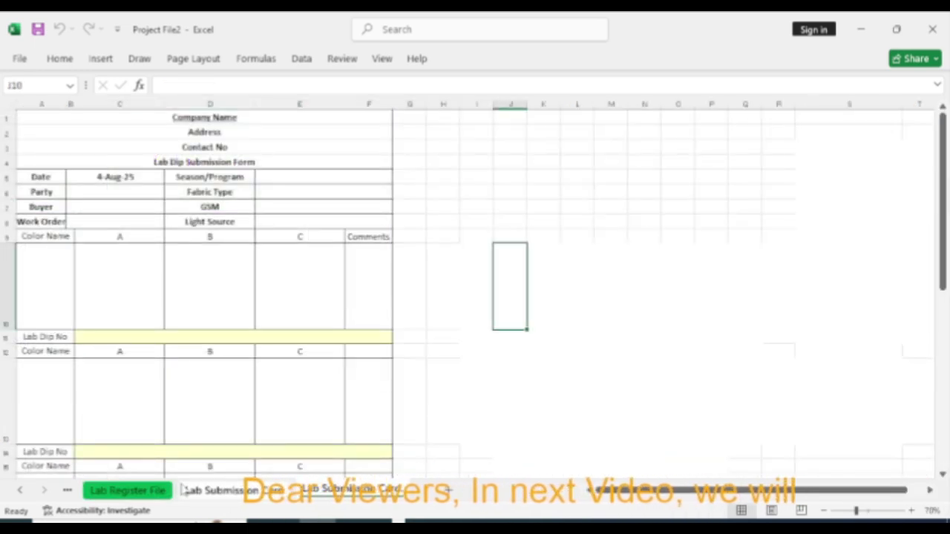
click(126, 490)
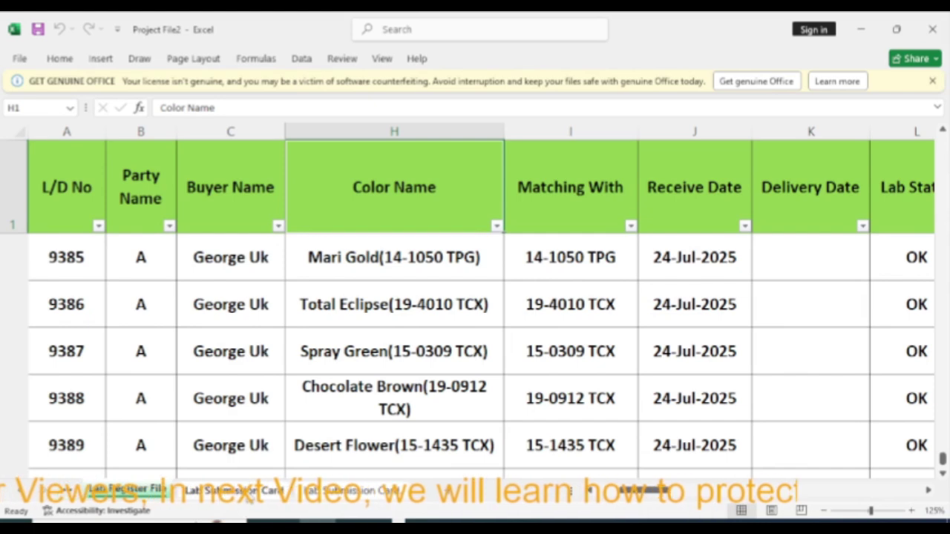
click(248, 495)
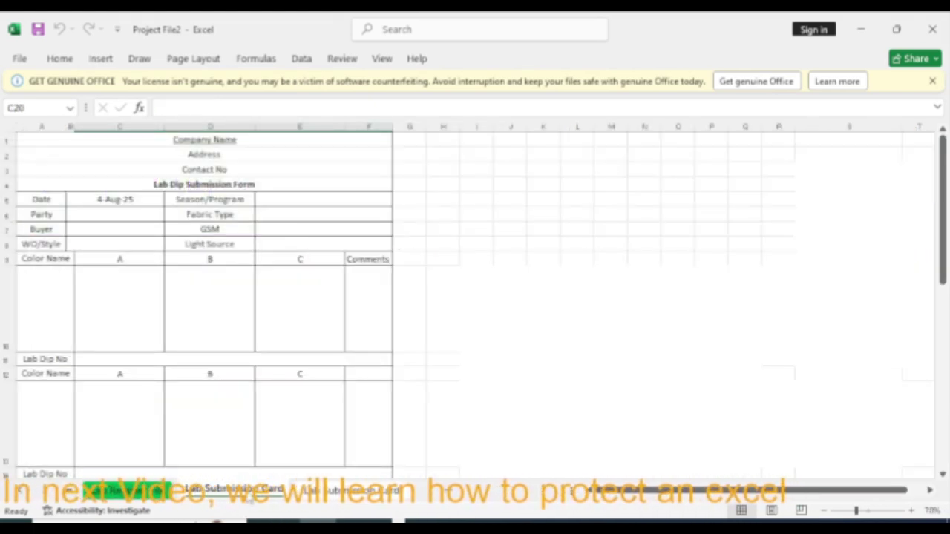
click(351, 491)
scroll(316, 438, down, 5)
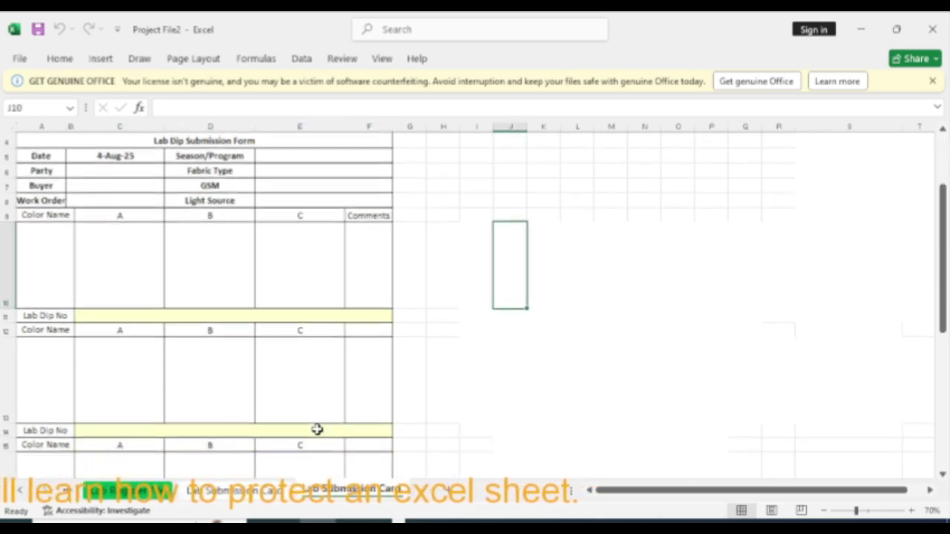
scroll(316, 424, up, 5)
scroll(316, 424, down, 5)
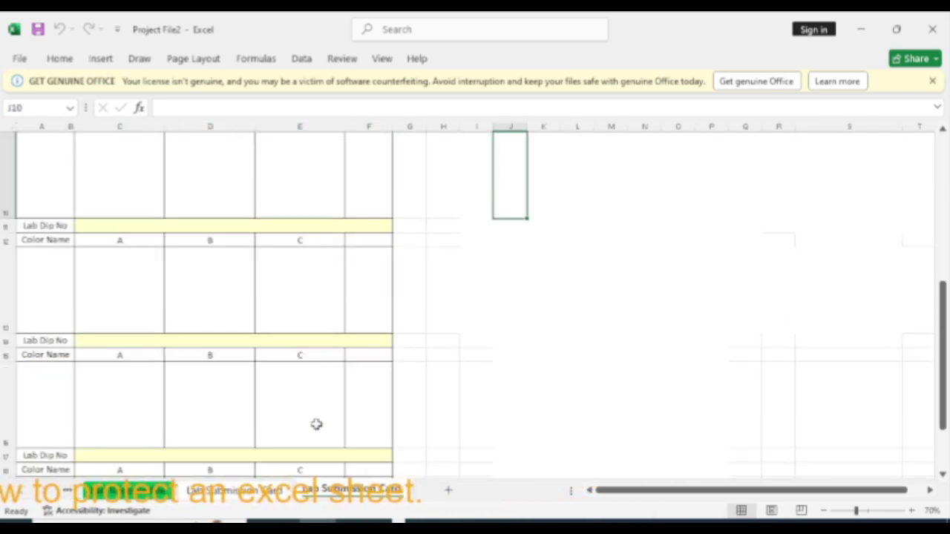
click(148, 492)
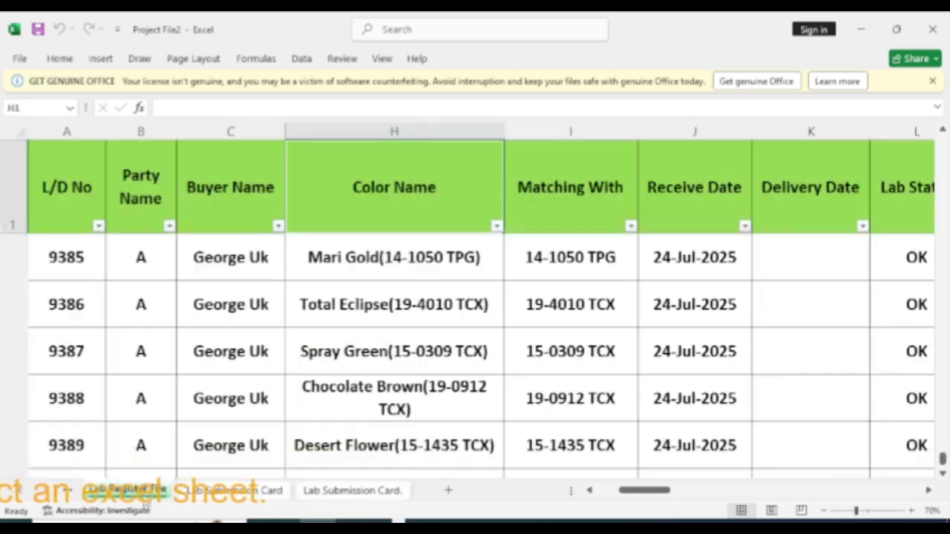
Examine the form on the Lab Submission Card sheet, checking its Lab Dip No fields from the first block to the last
click(232, 491)
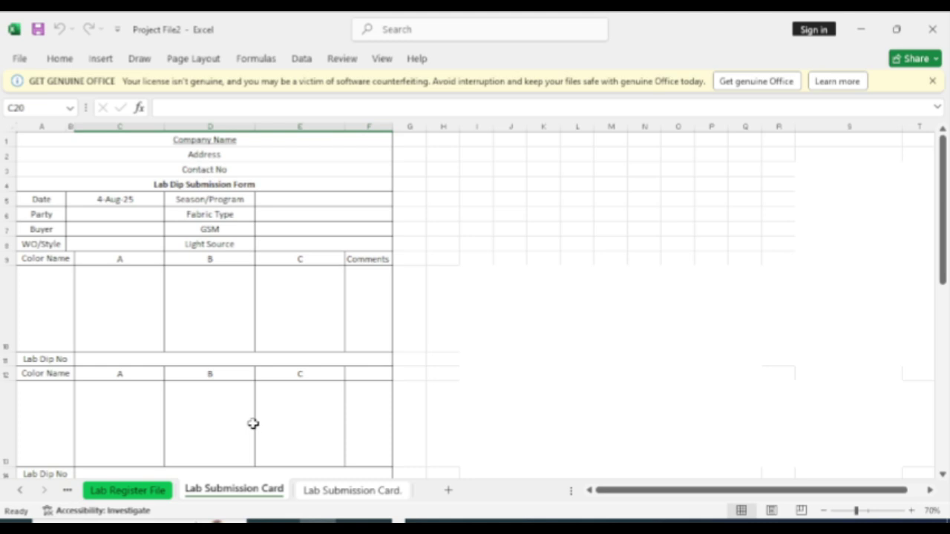
scroll(253, 424, down, 1)
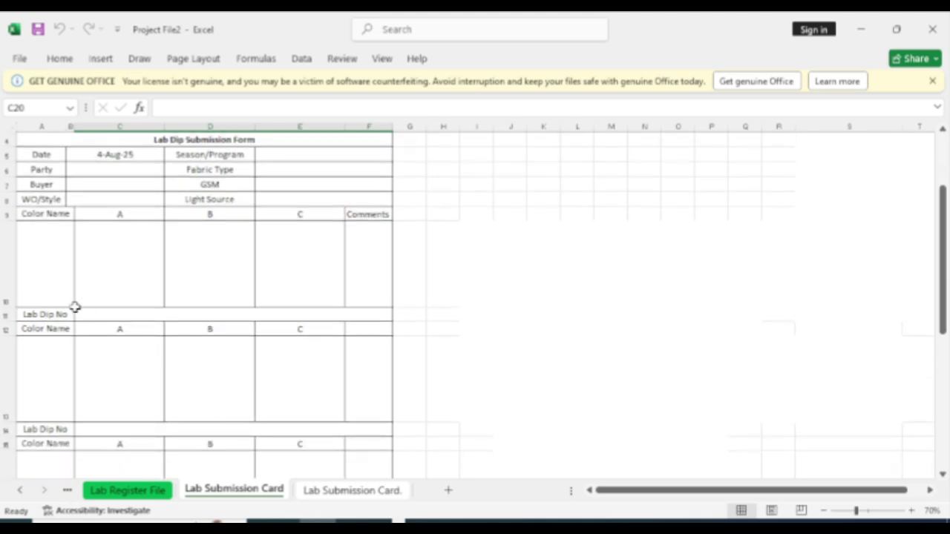
click(48, 315)
click(103, 315)
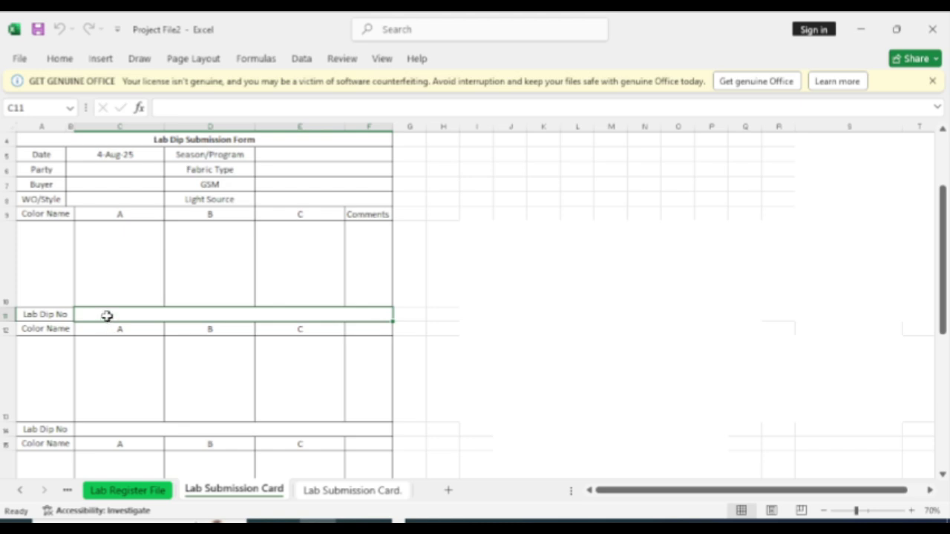
scroll(122, 388, down, 1)
click(111, 385)
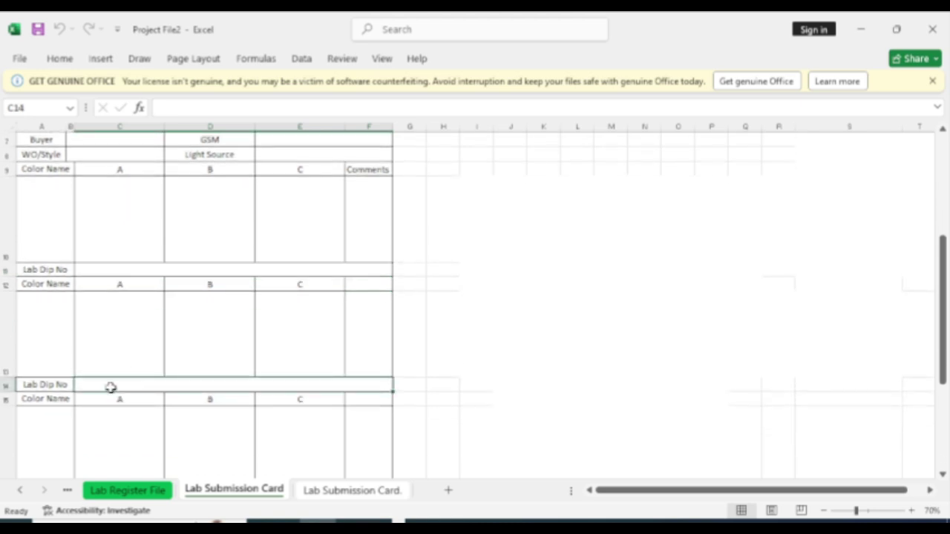
scroll(113, 390, down, 2)
click(112, 454)
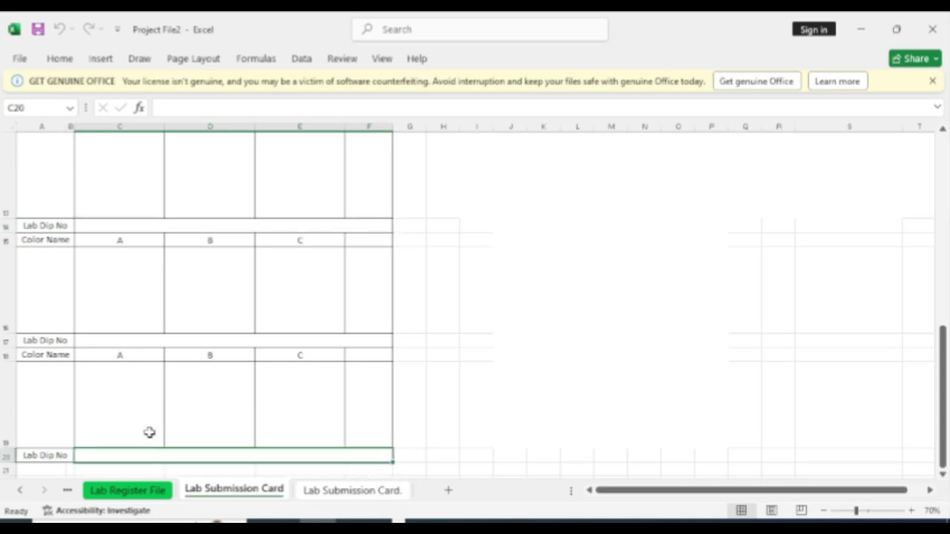
scroll(149, 432, down, 2)
scroll(252, 386, up, 3)
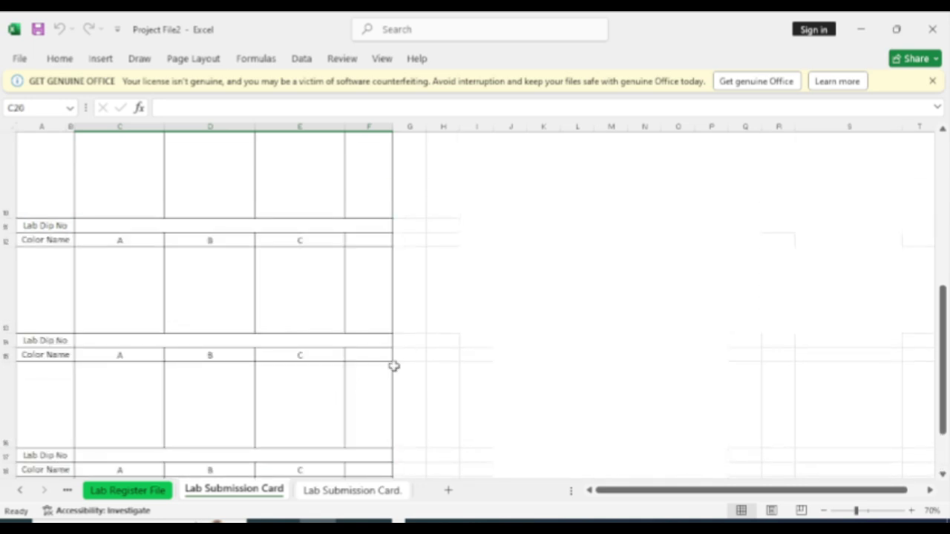
scroll(269, 380, up, 2)
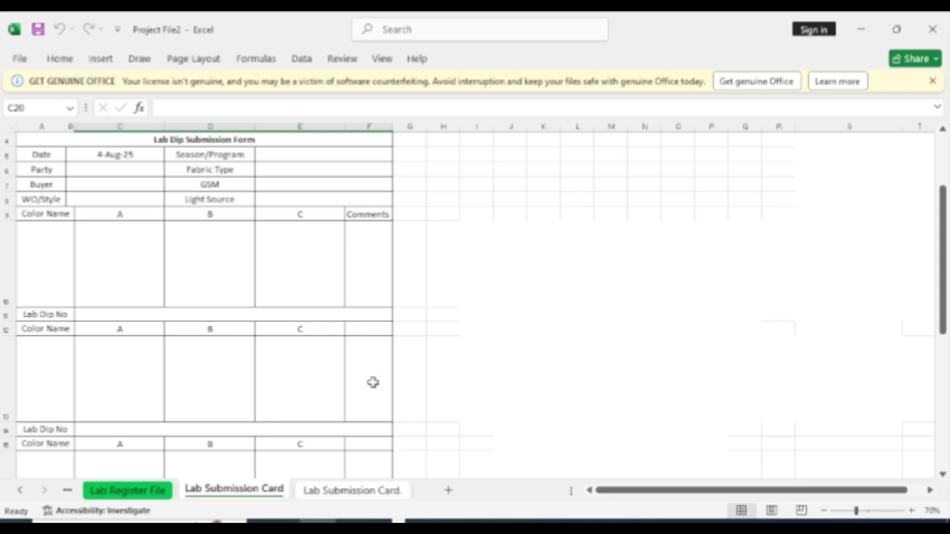
scroll(299, 416, down, 1)
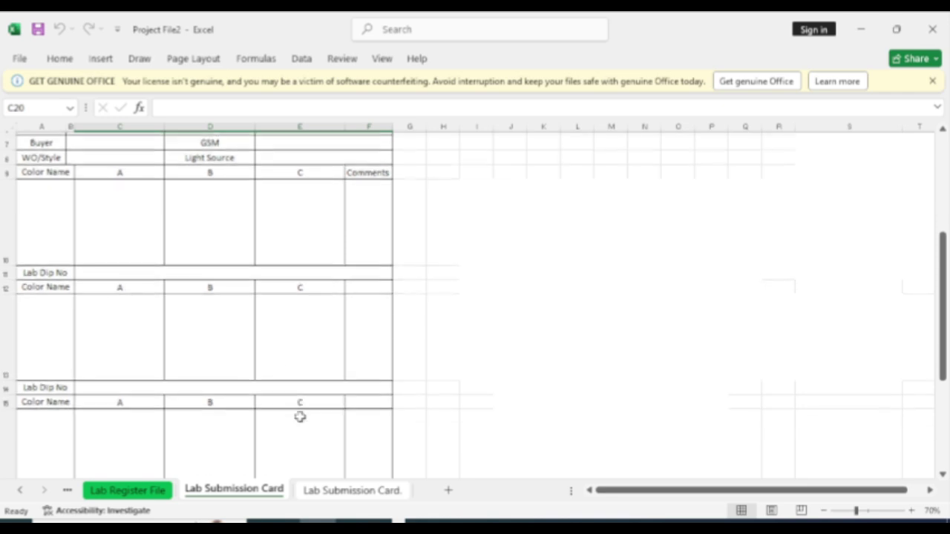
scroll(300, 416, down, 2)
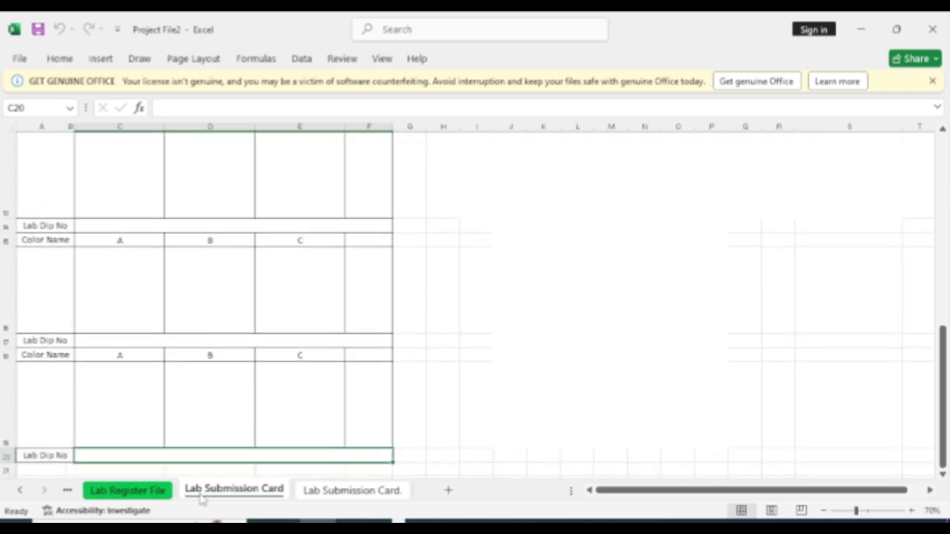
scroll(228, 456, up, 2)
scroll(204, 434, down, 2)
Review the L/D No entries on the Lab Register File sheet down to the last filled record
click(128, 491)
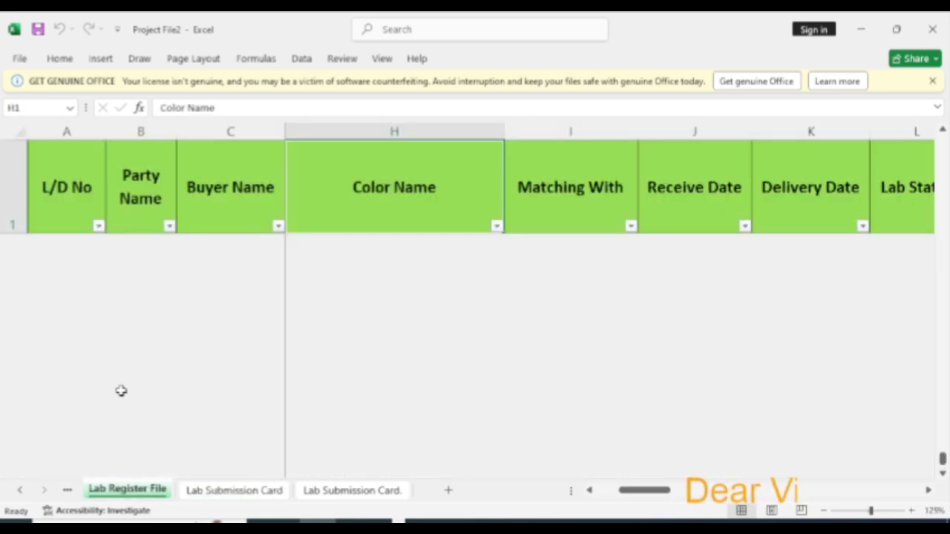
scroll(116, 381, up, 8)
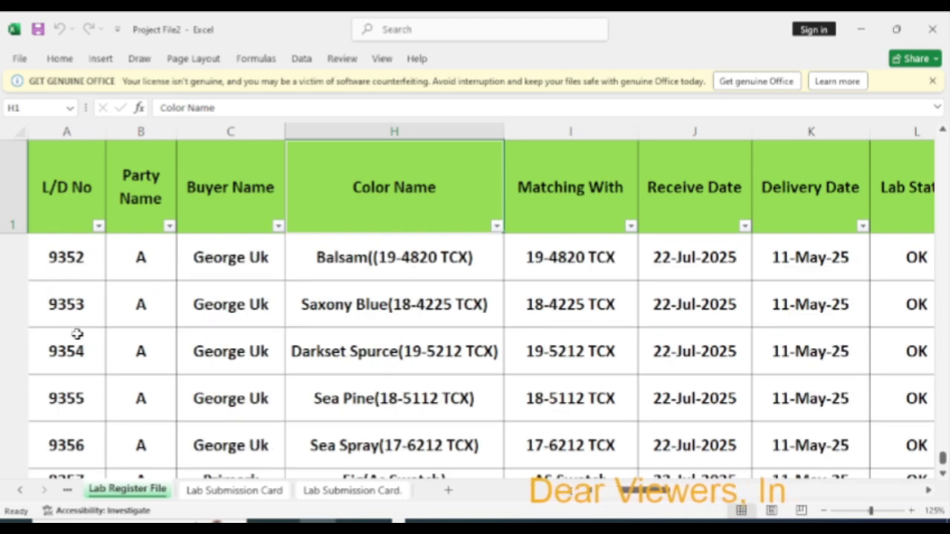
scroll(74, 326, down, 10)
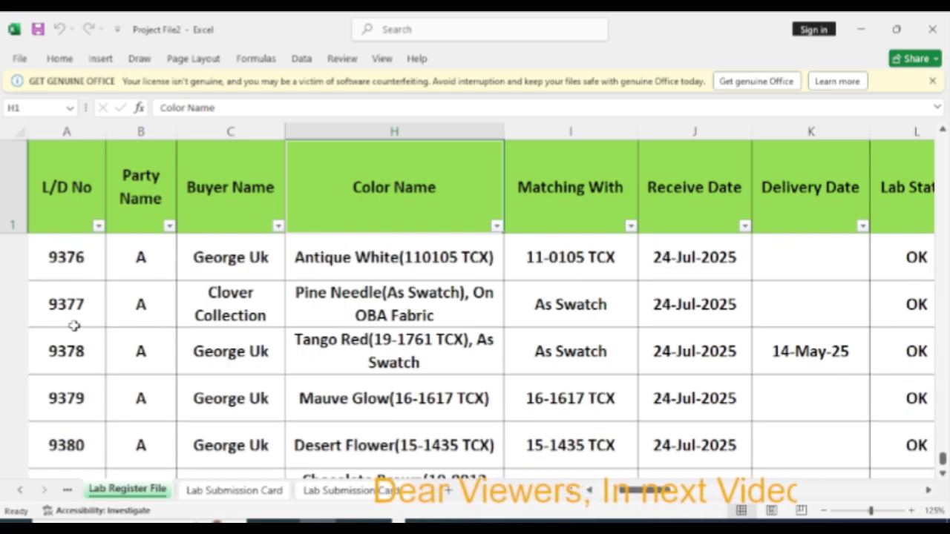
scroll(74, 394, down, 2)
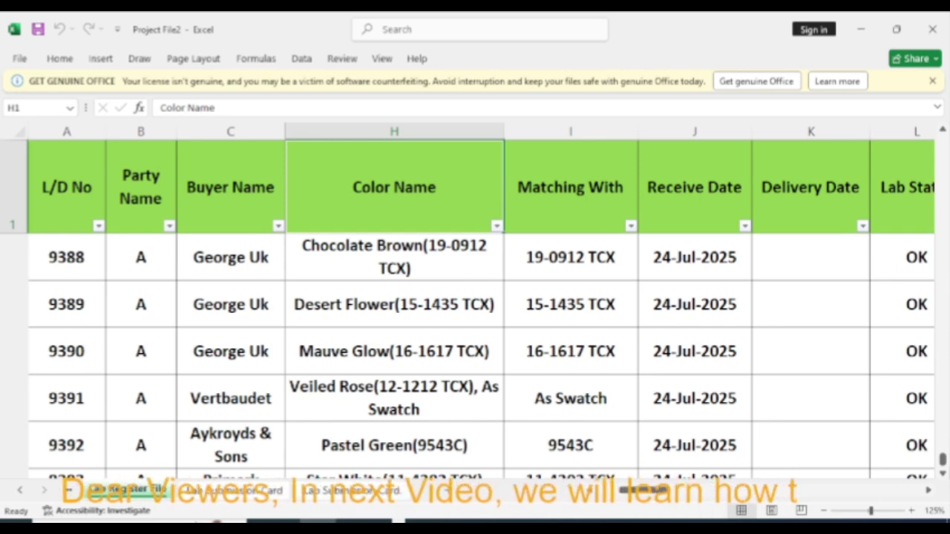
scroll(944, 478, down, 7)
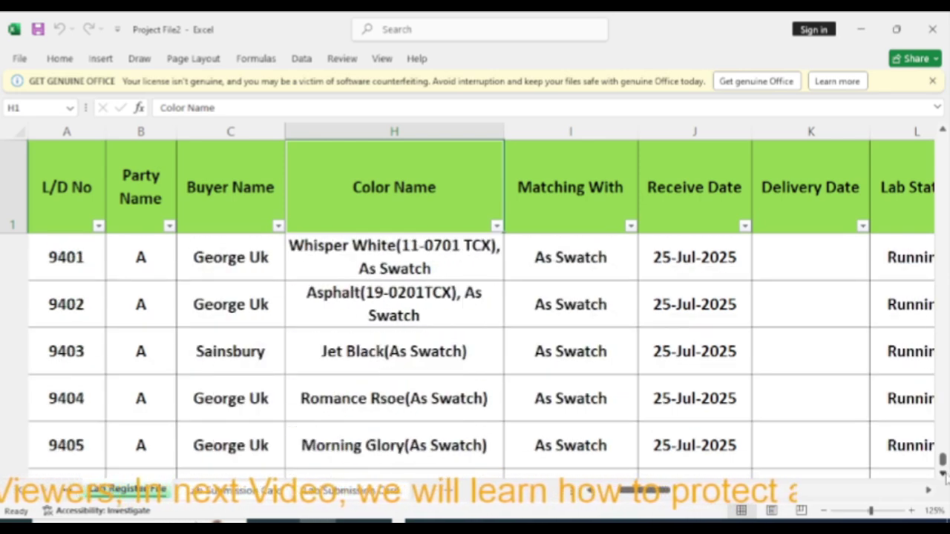
scroll(230, 420, down, 9)
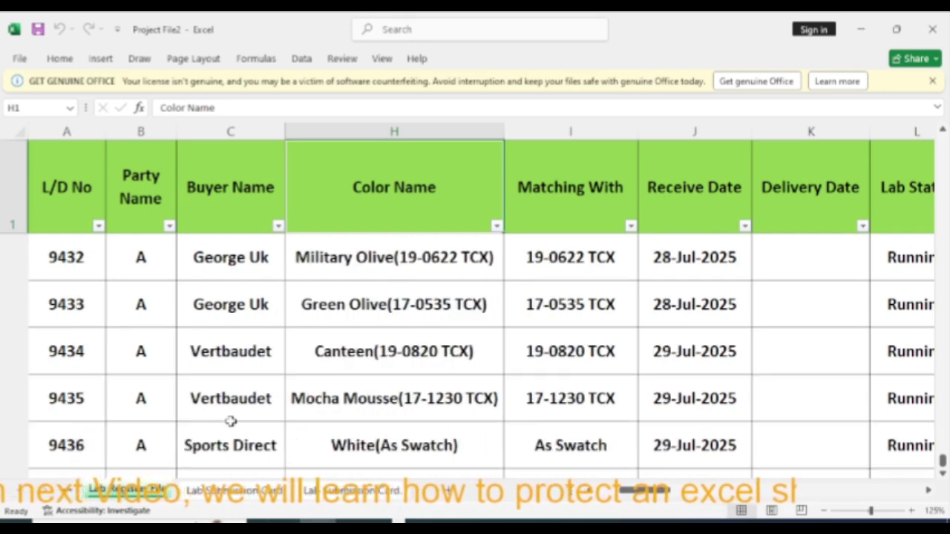
scroll(230, 420, down, 4)
scroll(230, 420, up, 5)
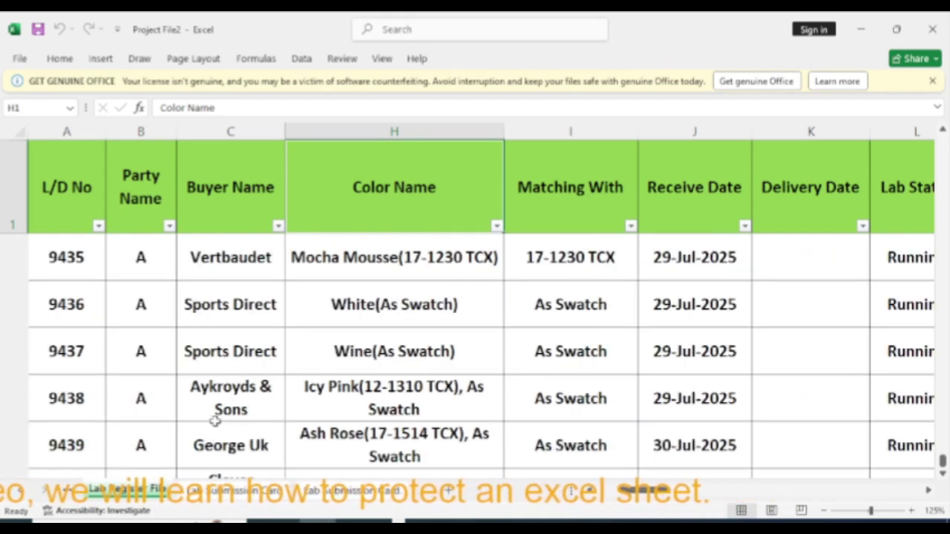
scroll(97, 394, down, 1)
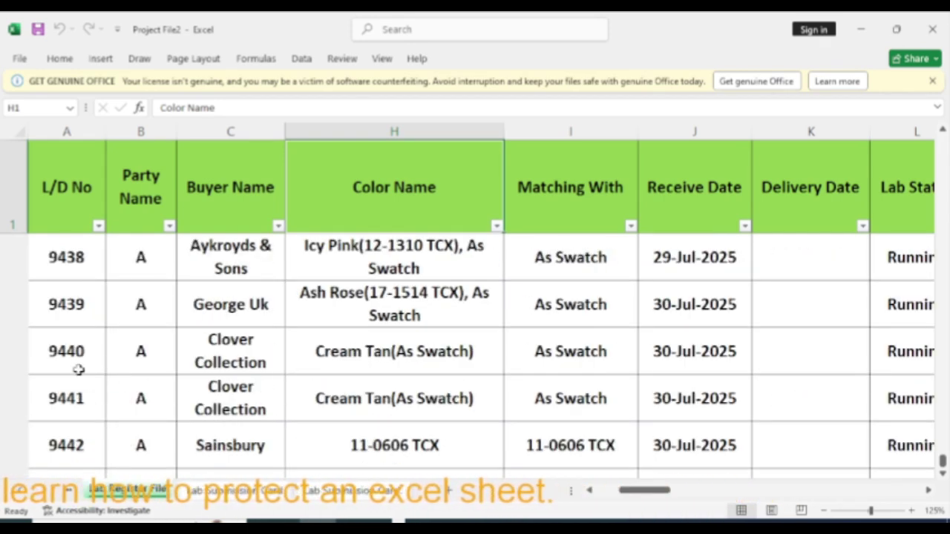
scroll(78, 370, down, 1)
scroll(79, 389, down, 1)
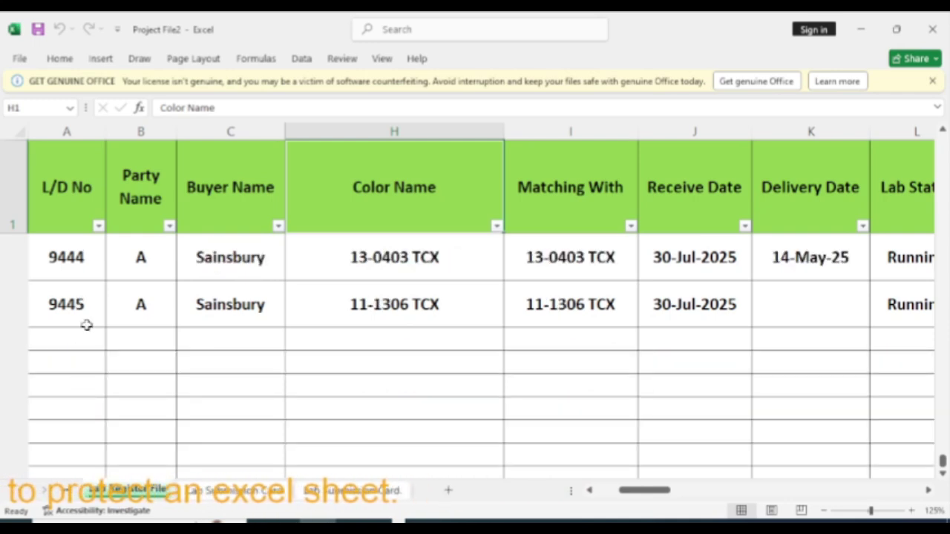
Inspect the four color blocks on the Lab Submission Card sheet and the A, B and C cells of the first block
click(234, 490)
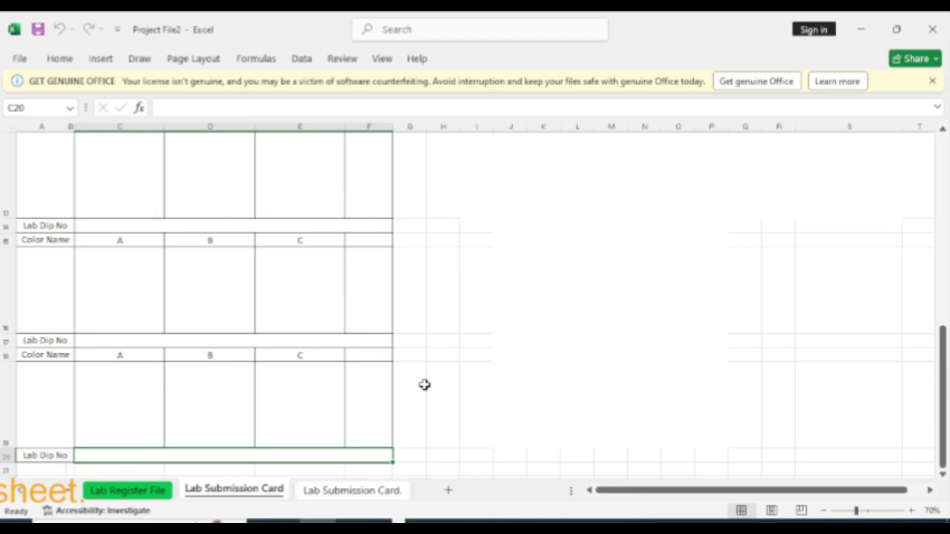
scroll(424, 385, down, 3)
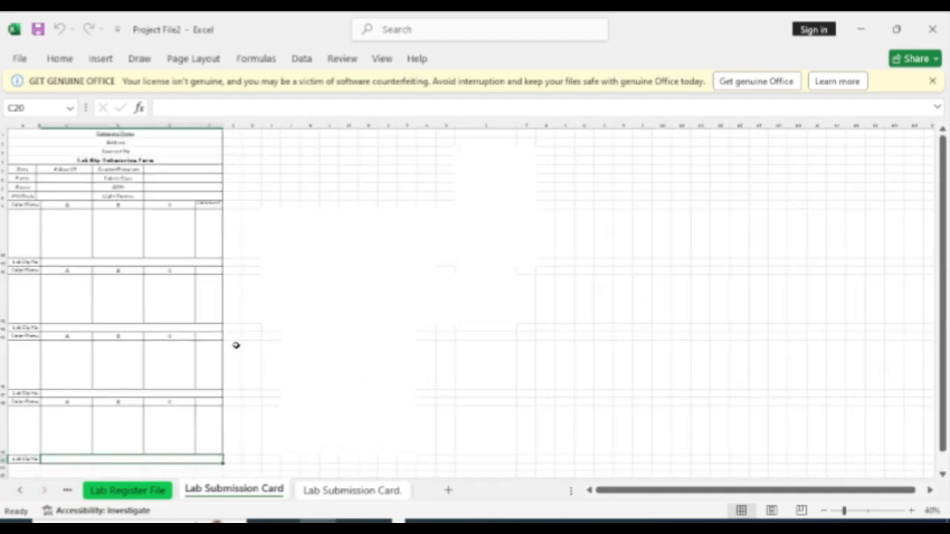
click(65, 251)
click(66, 292)
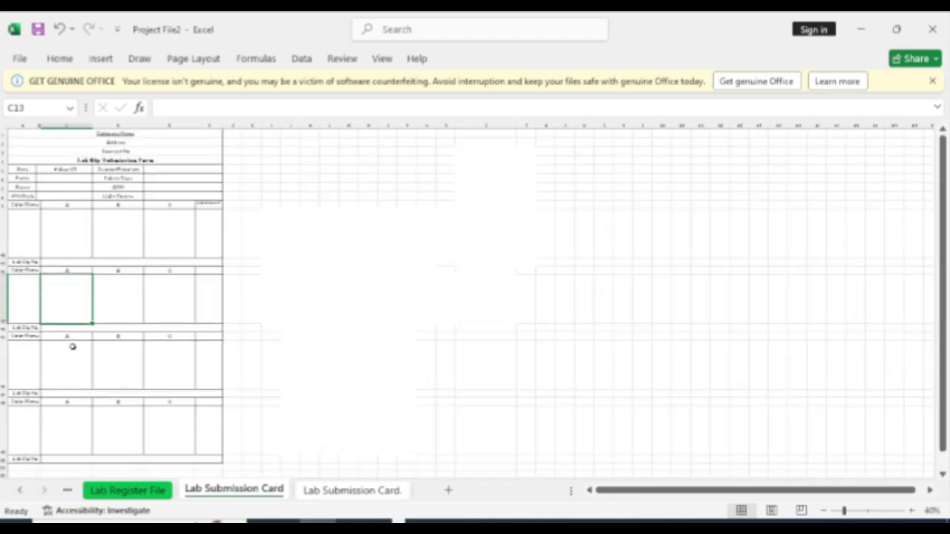
click(74, 369)
click(66, 431)
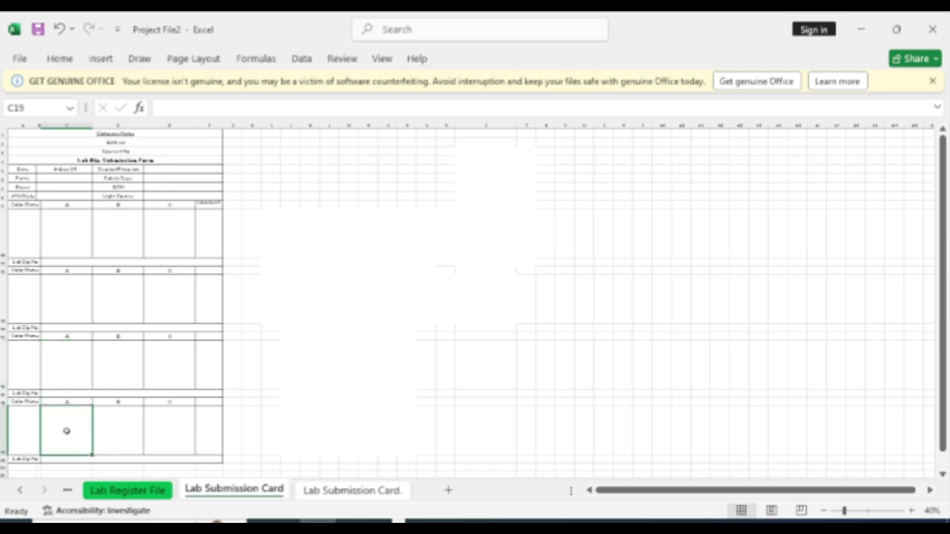
click(64, 220)
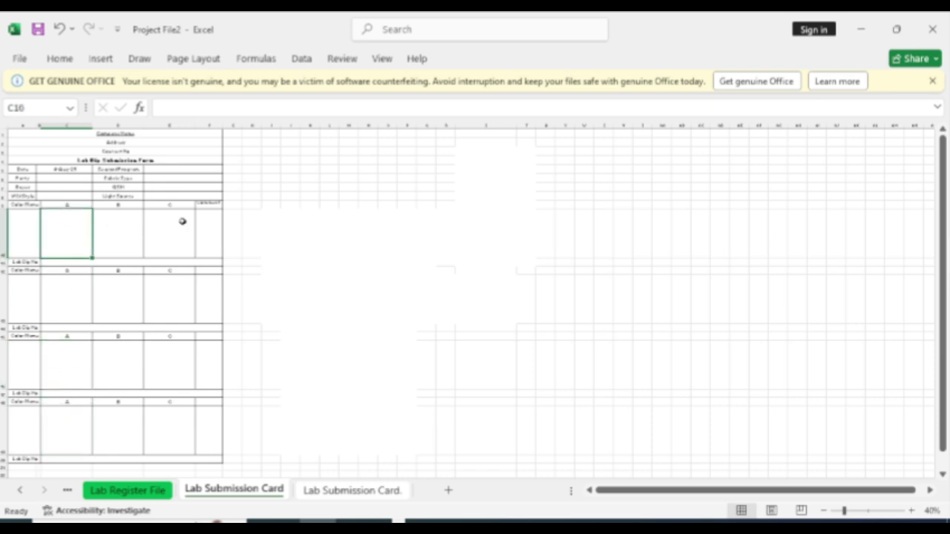
click(131, 219)
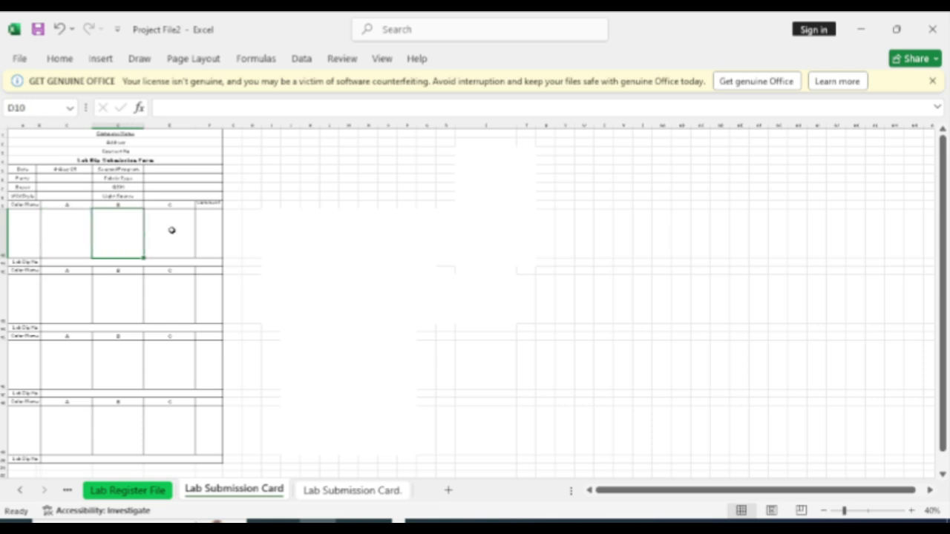
click(174, 227)
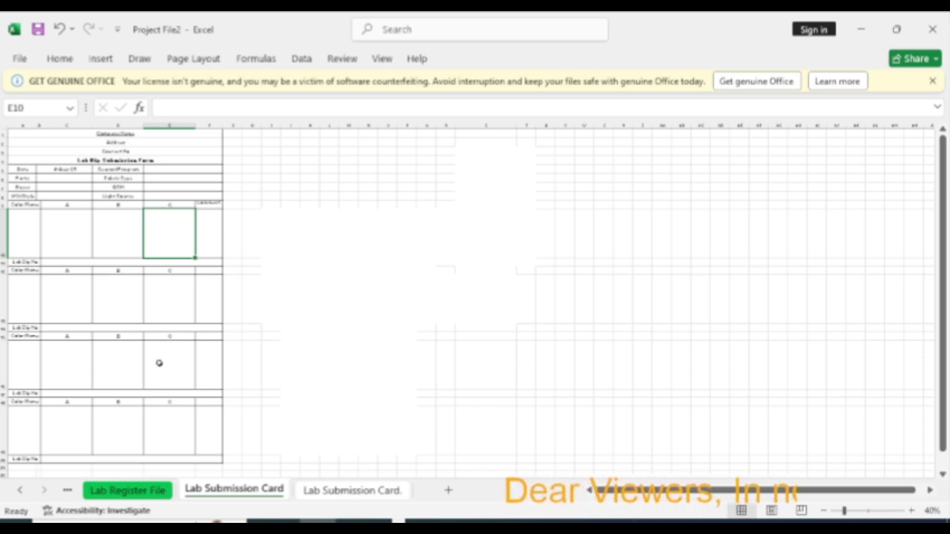
scroll(156, 361, up, 2)
scroll(158, 363, left, 2)
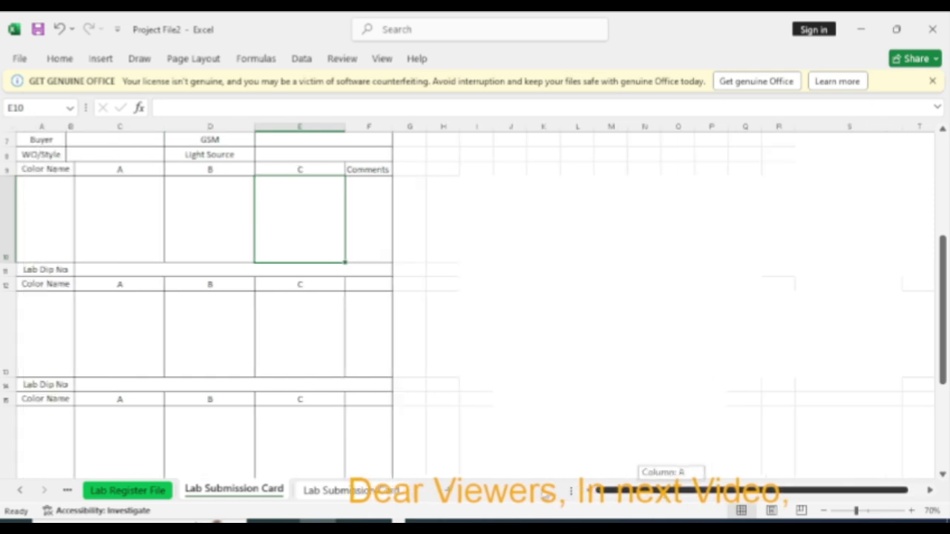
Check the L/D No entries 9442 to 9445 on the Lab Register File sheet against the blocks on the Lab Submission Card sheet
click(128, 490)
scroll(70, 348, up, 1)
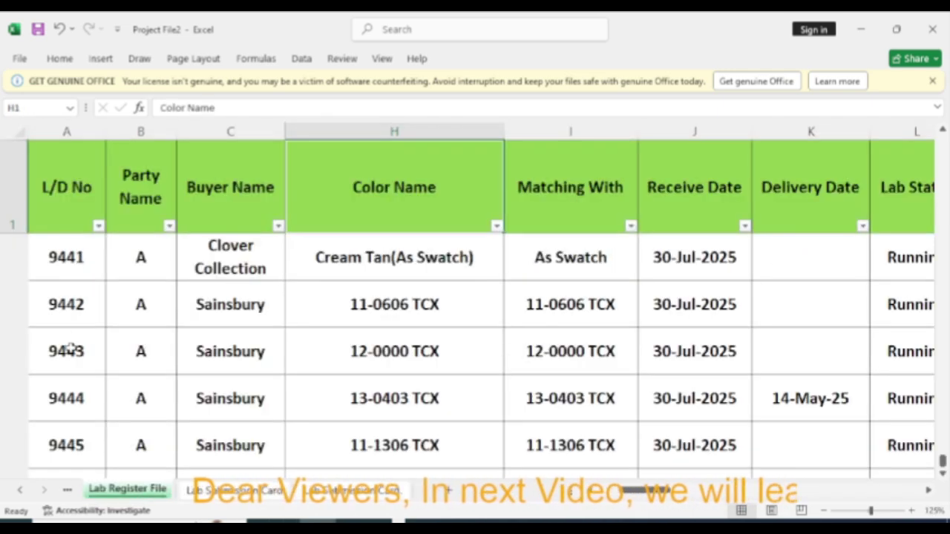
drag(73, 313, 71, 445)
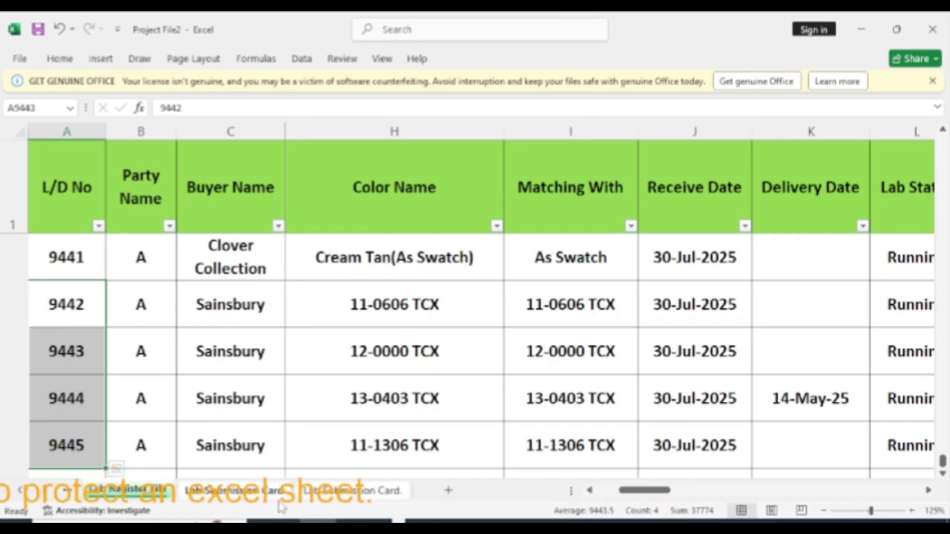
click(227, 489)
scroll(116, 329, down, 4)
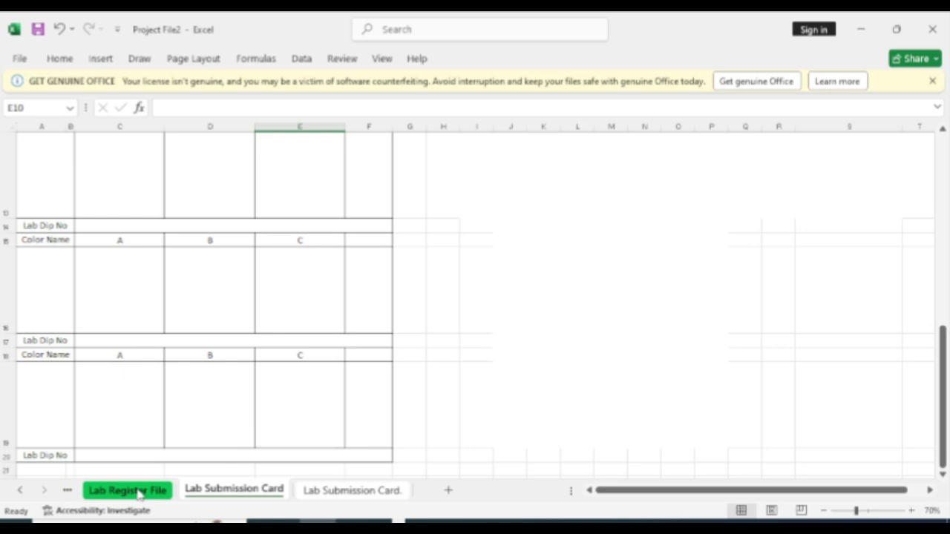
Compare the Buyer Name, Lab Dip Work Order and Composition entries of L/D No 9442 to 9445 in the lab register
click(140, 491)
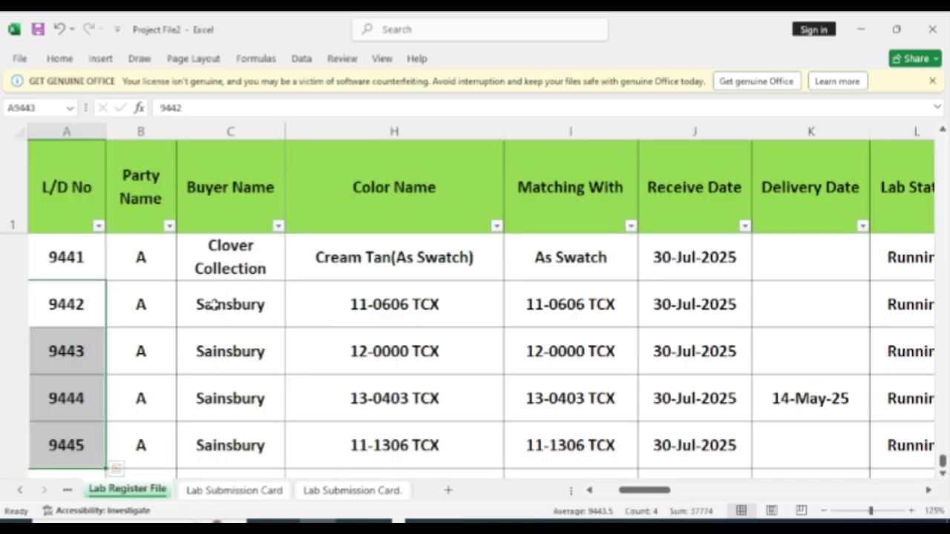
drag(213, 305, 221, 430)
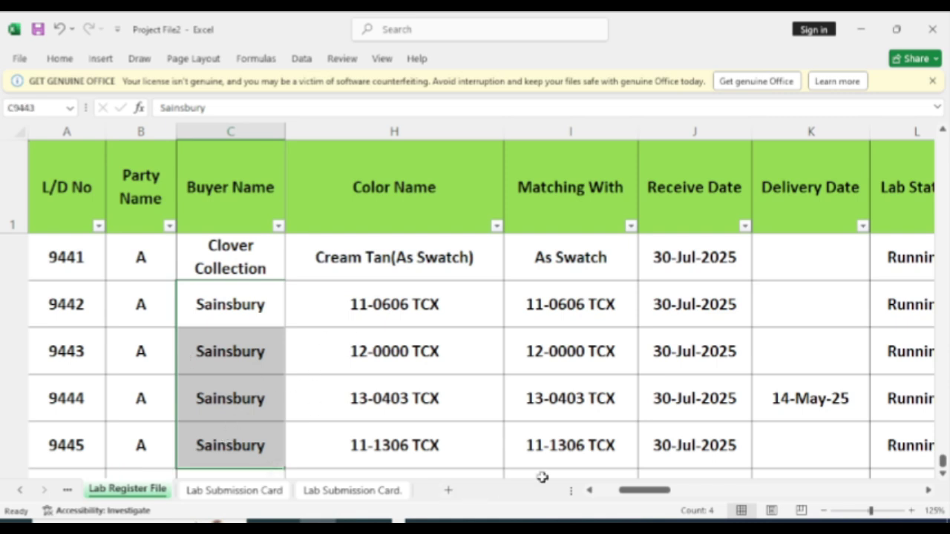
drag(643, 490, 621, 490)
drag(350, 298, 346, 439)
drag(637, 297, 653, 437)
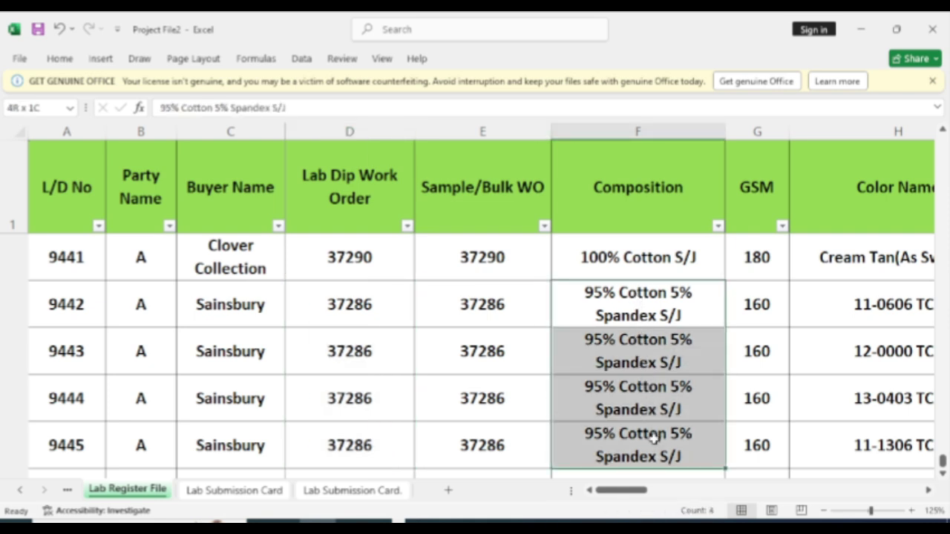
click(265, 496)
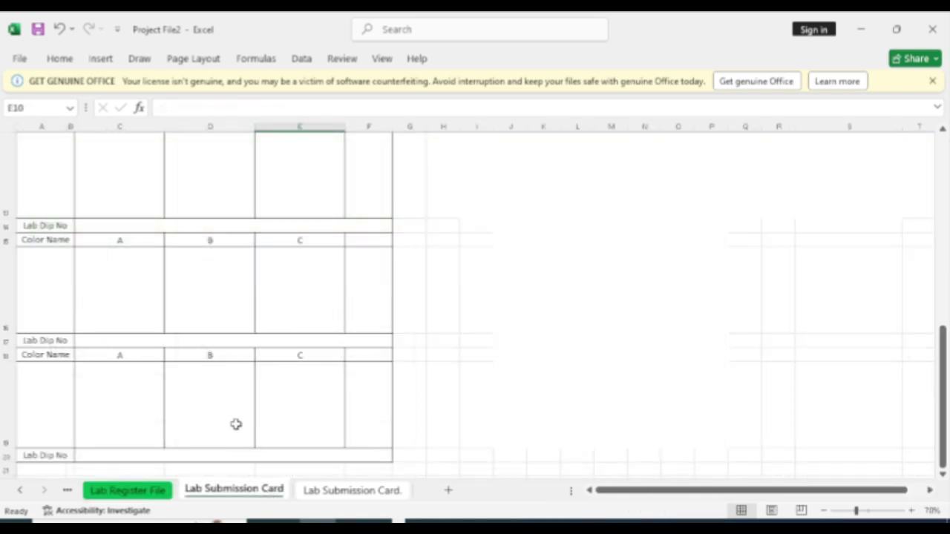
click(139, 495)
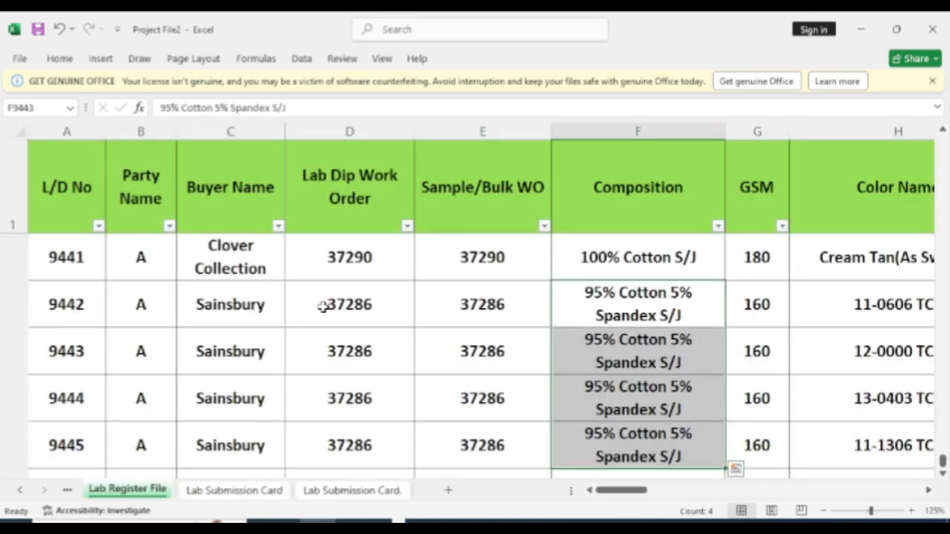
drag(323, 307, 336, 438)
drag(593, 323, 628, 440)
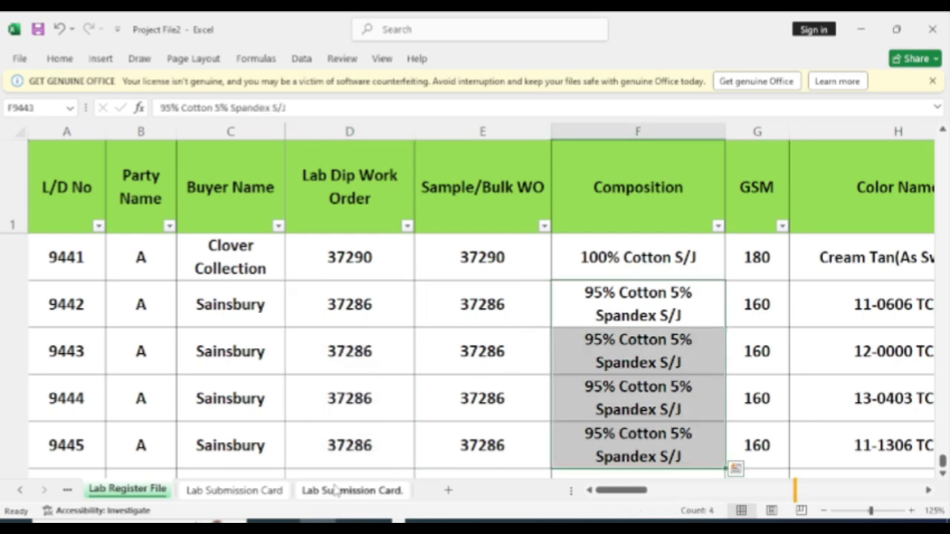
Inspect the Lab Dip No field of each of the four color blocks on the Lab Submission Card sheet
click(253, 501)
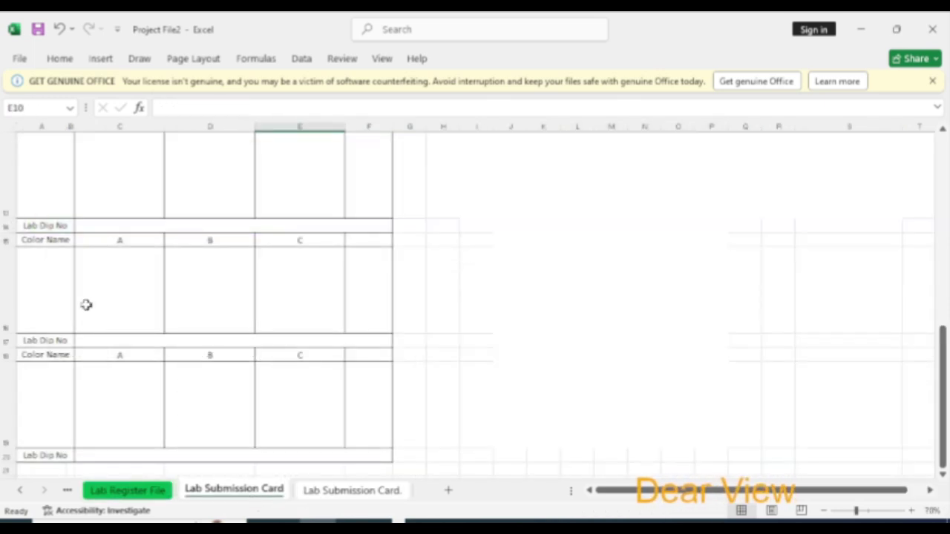
scroll(89, 312, up, 1)
scroll(185, 319, down, 3)
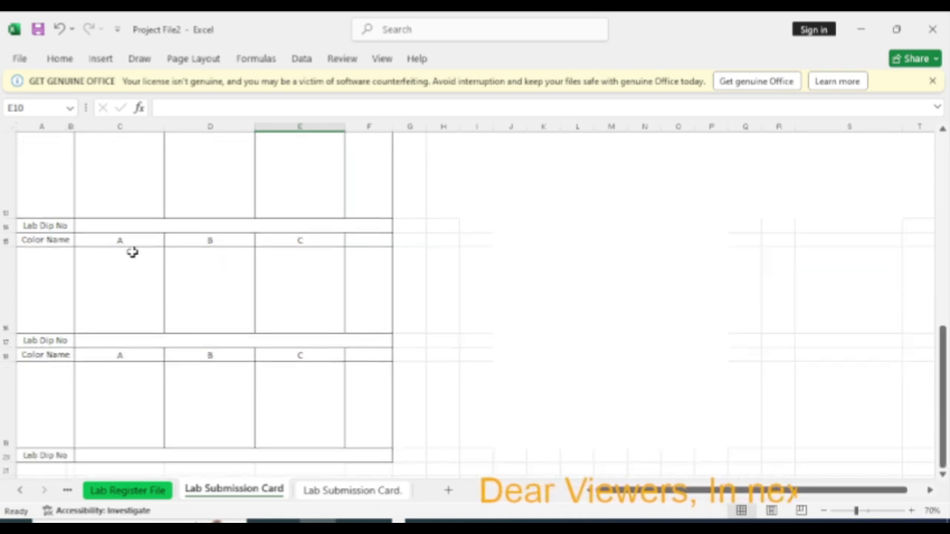
scroll(131, 250, up, 3)
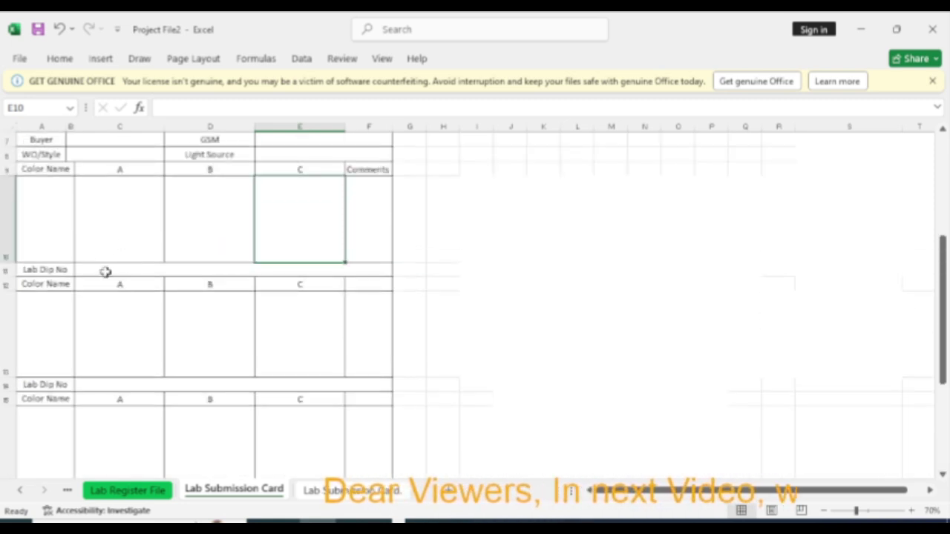
click(97, 270)
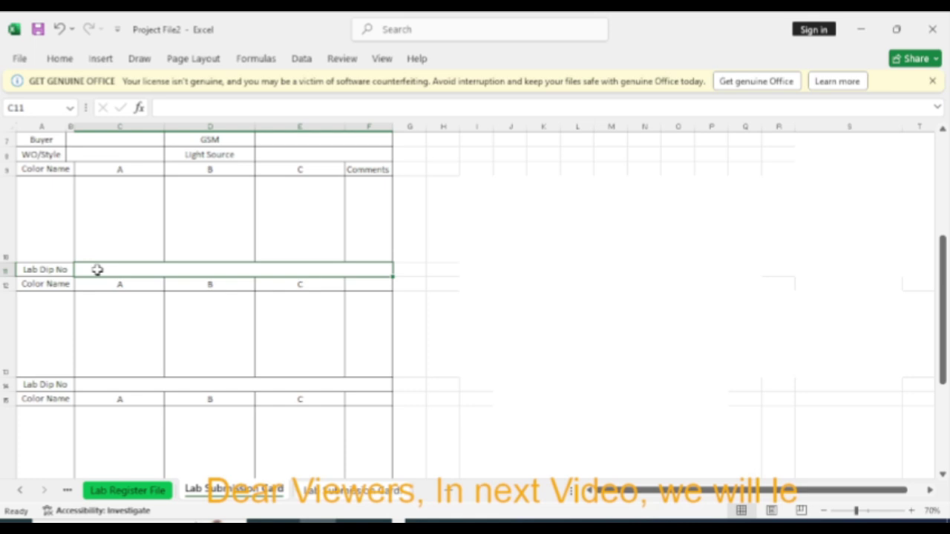
click(111, 386)
scroll(112, 393, down, 2)
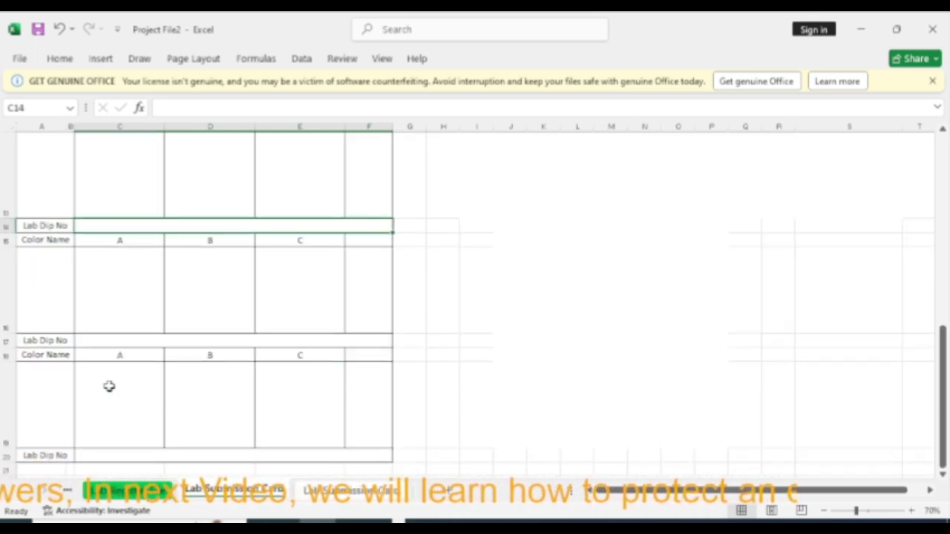
click(100, 343)
click(108, 458)
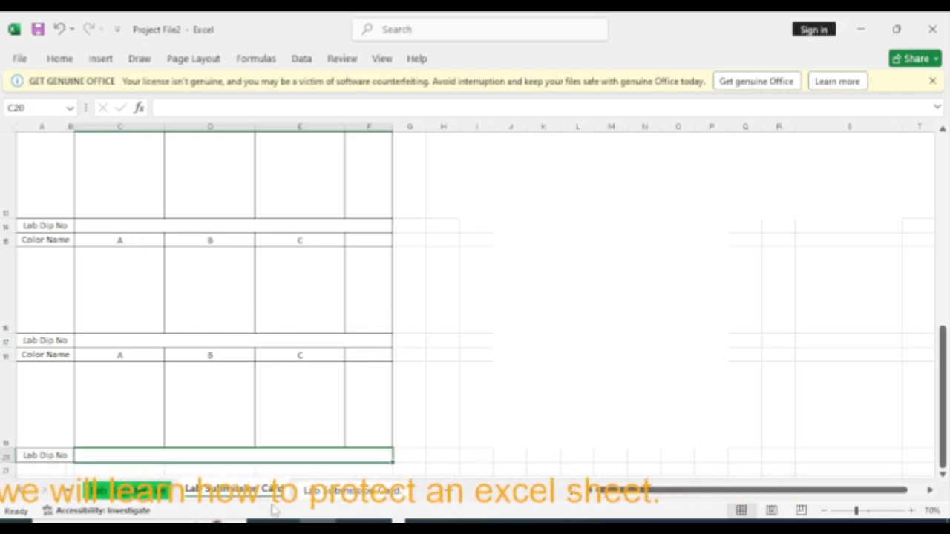
Recheck the L/D No, Buyer Name, Lab Dip Work Order and Composition columns for records 9442 to 9445 on the Lab Register File sheet
click(126, 490)
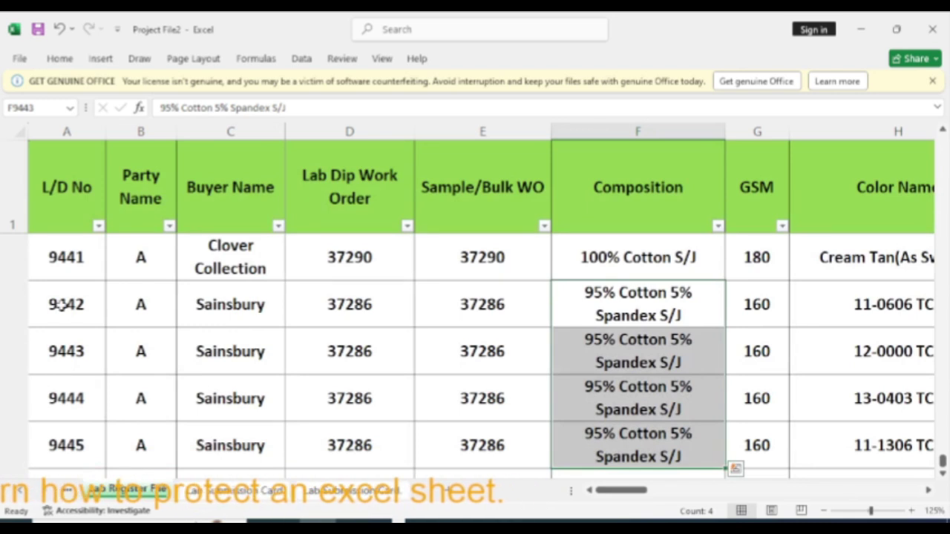
drag(68, 304, 61, 432)
drag(244, 318, 245, 420)
drag(366, 298, 350, 441)
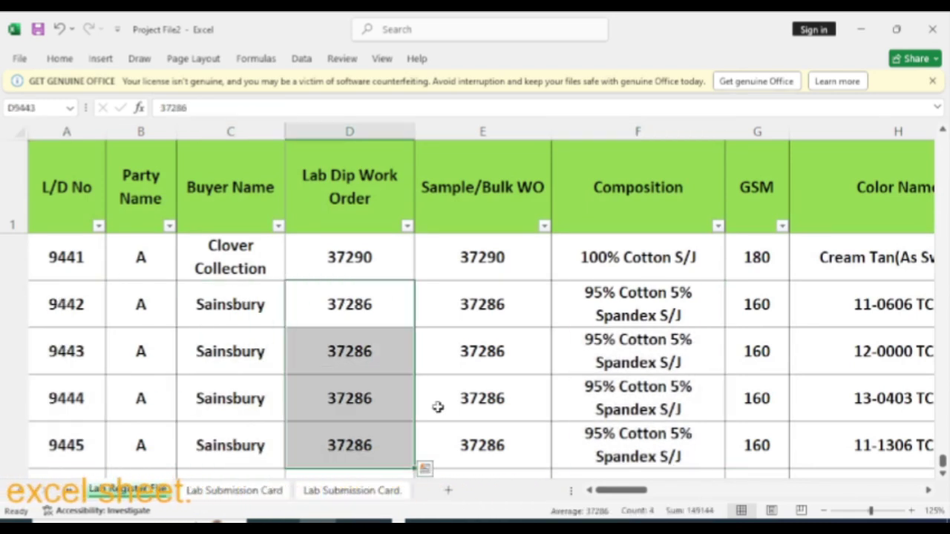
drag(638, 288, 644, 443)
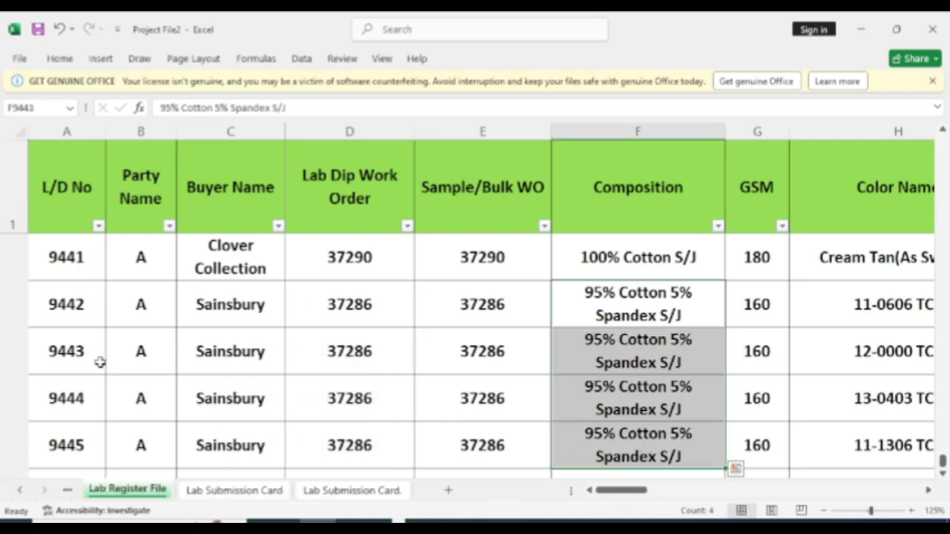
click(65, 304)
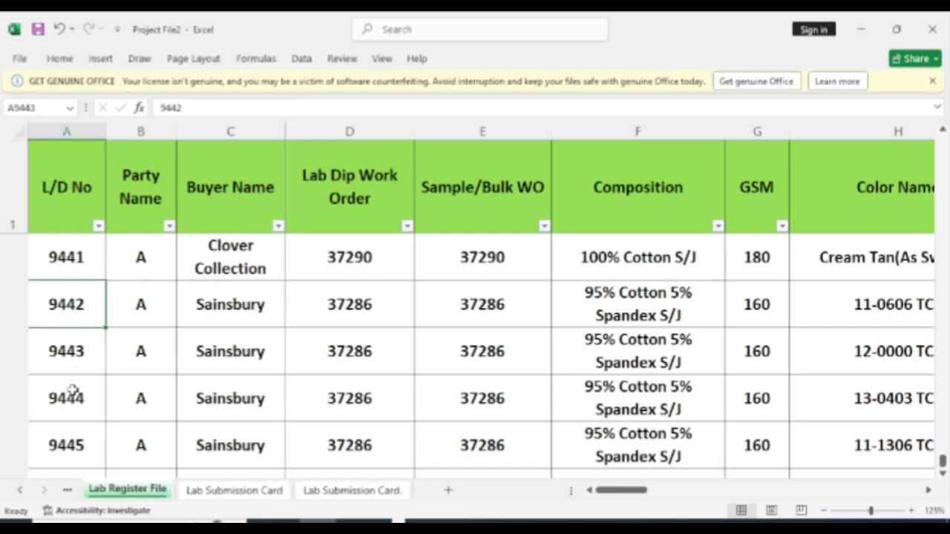
On the Lab Submission Card sheet, enter Lab Dip No 9442 in the first color block and 9443 in the second
click(250, 489)
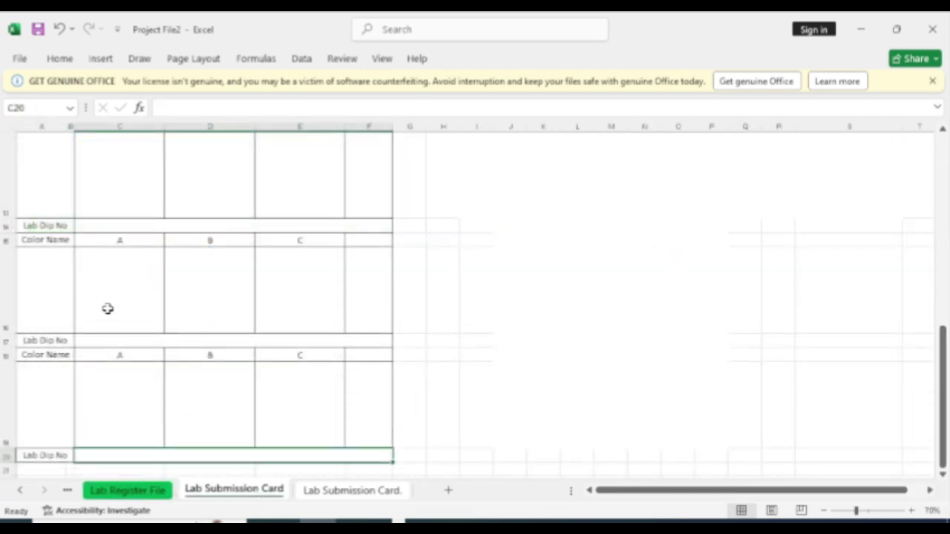
scroll(107, 309, up, 2)
click(98, 269)
text(9)
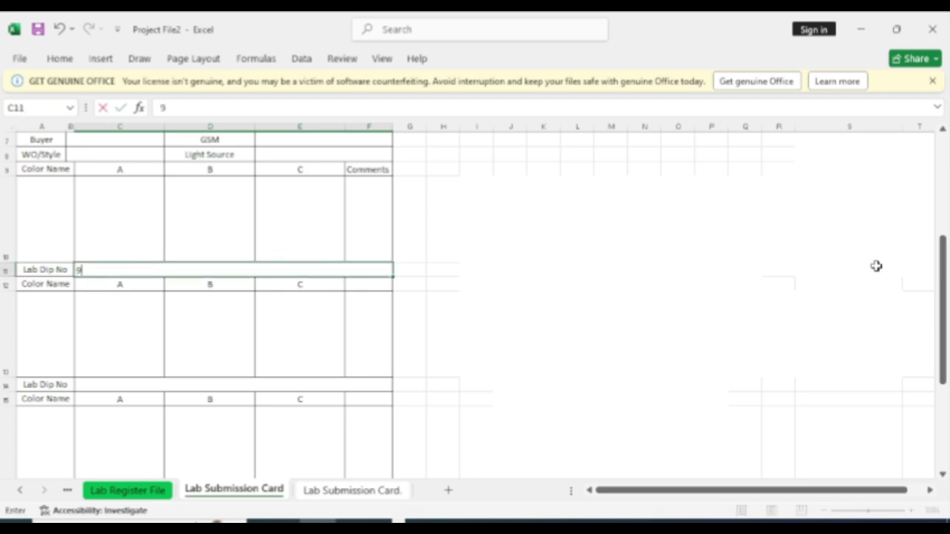
key(Return)
key(Return)
key(Return)
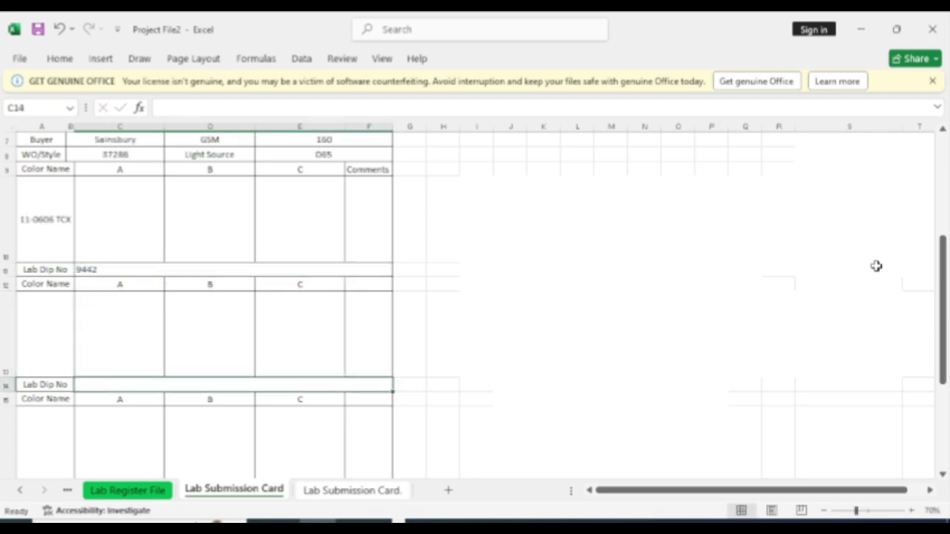
text(9443)
key(Return)
key(Return)
key(Return)
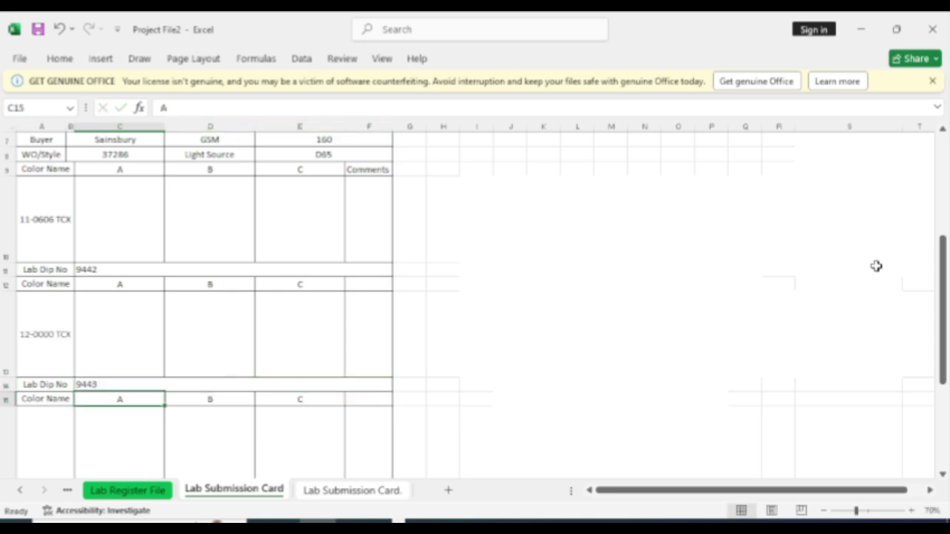
Enter Lab Dip No 9444 in the third color block and 9445 in the fourth
text(944)
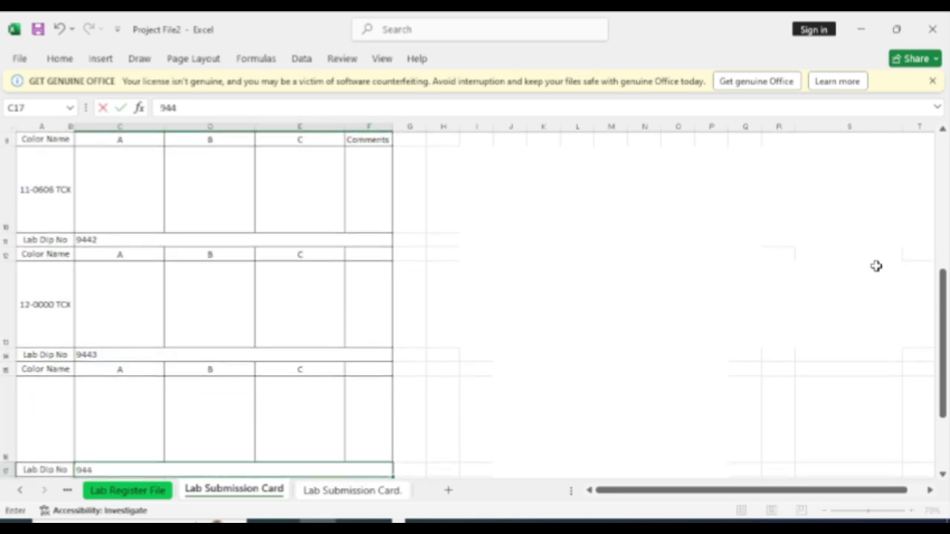
text(4)
key(Return)
key(Return)
key(Return)
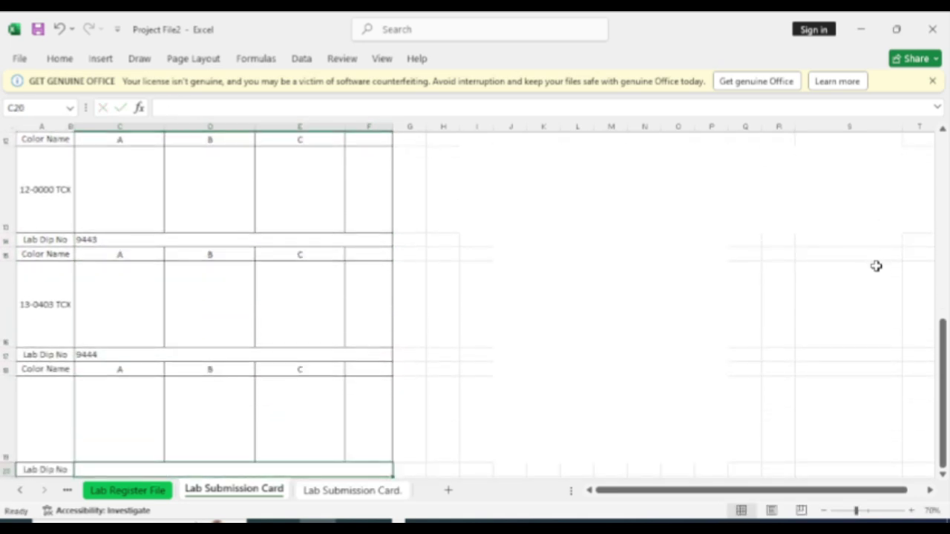
text(9445)
key(Return)
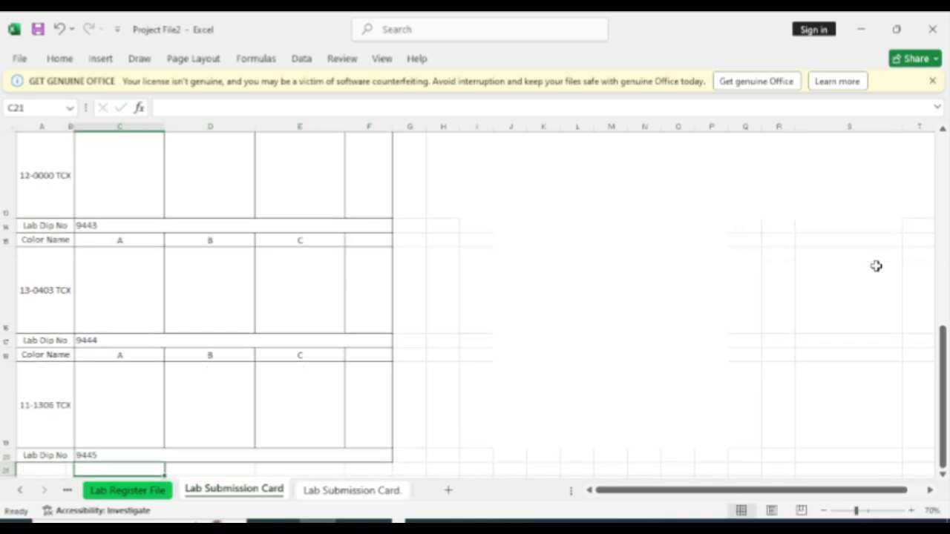
Preview the filled Lab Submission Card for printing, checking the copies setting, and return to the sheet without printing
scroll(151, 391, up, 10)
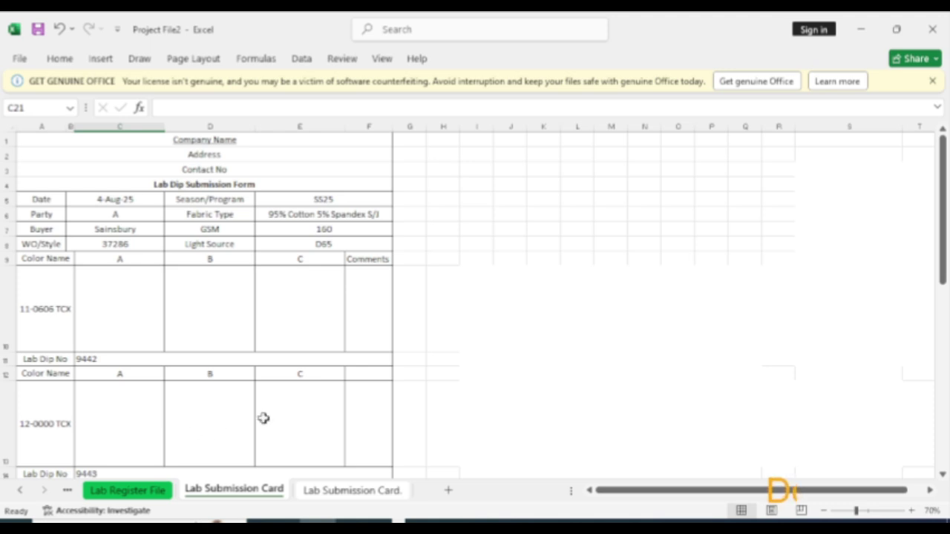
scroll(263, 418, down, 3)
key(ctrl+p)
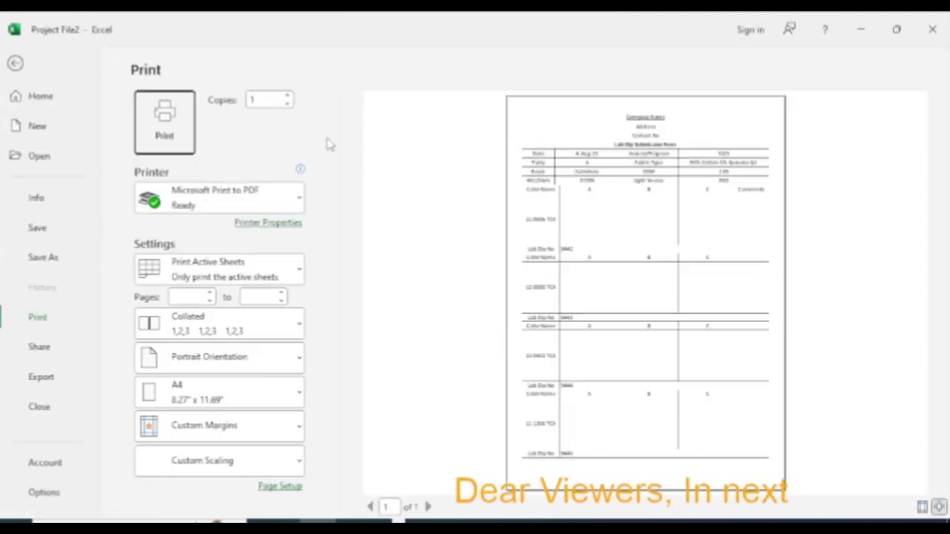
click(287, 97)
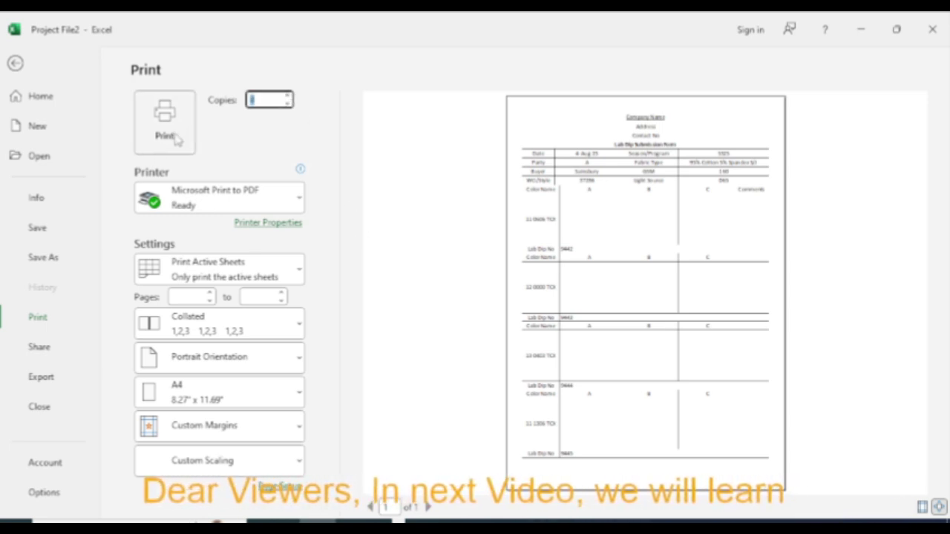
click(17, 64)
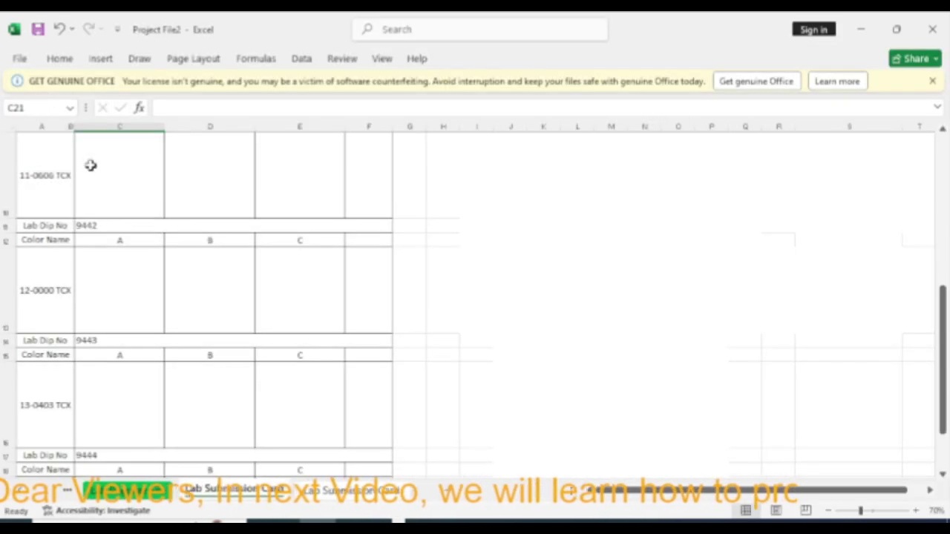
Review the filled Lab Submission Card from the header details through the color blocks and their Lab Dip No fields
scroll(166, 445, down, 1)
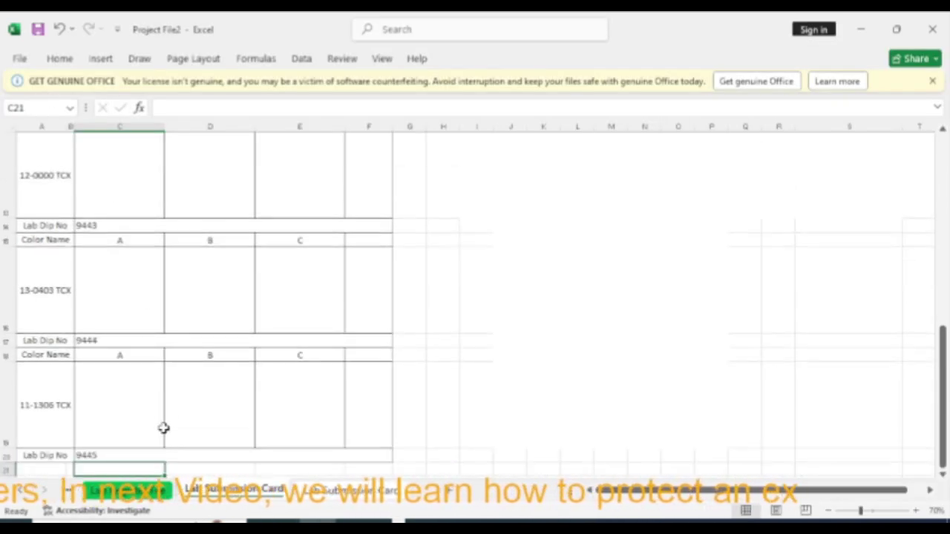
scroll(164, 428, up, 1)
scroll(165, 421, down, 1)
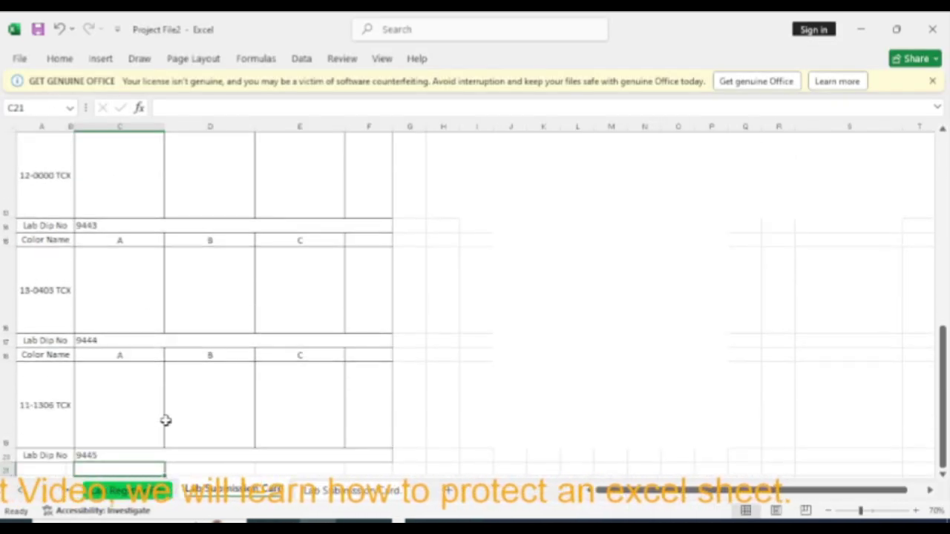
scroll(165, 420, up, 1)
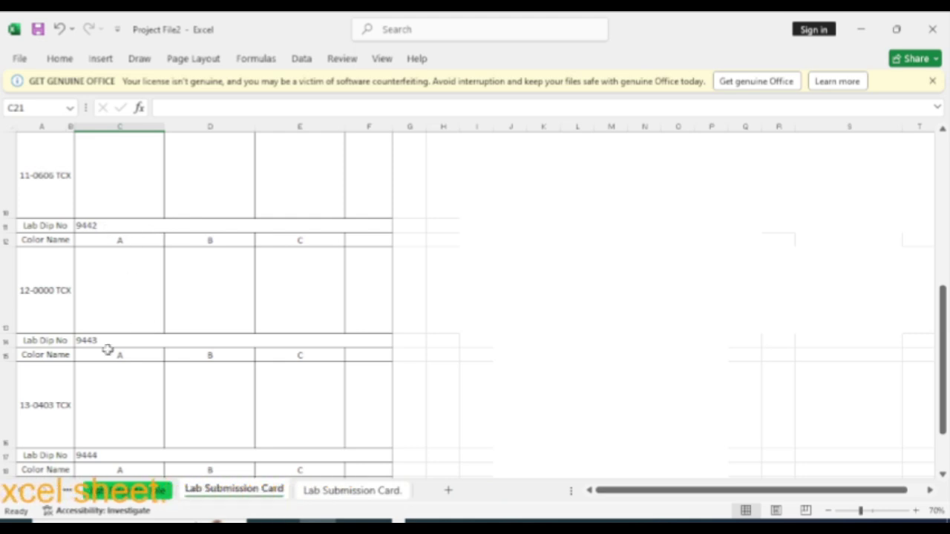
scroll(133, 349, up, 1)
scroll(133, 350, up, 3)
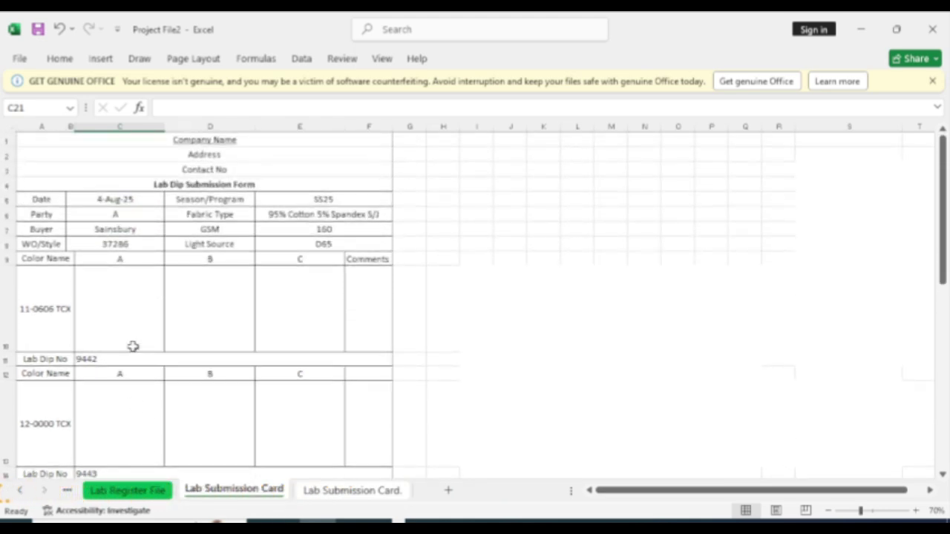
scroll(133, 347, down, 2)
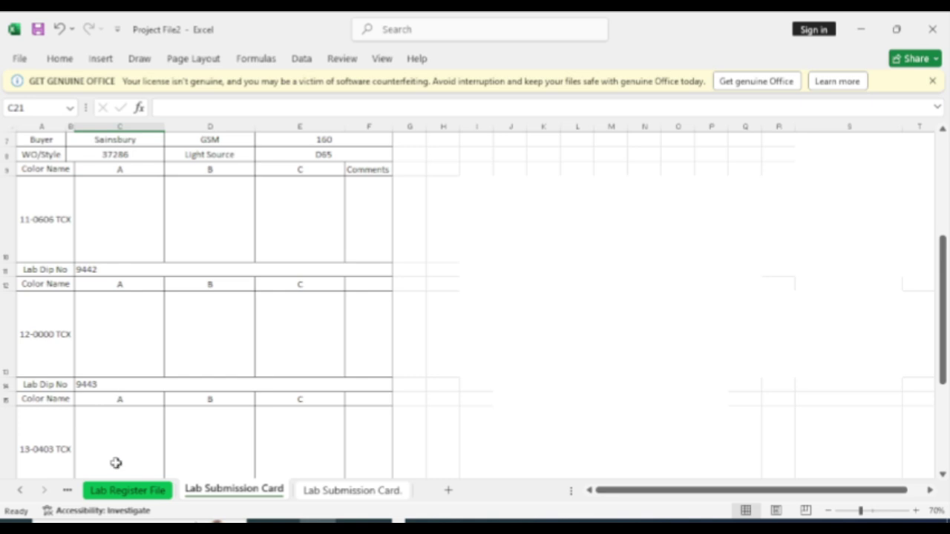
Check the four color blocks of the filled Lab Submission Card against their Lab Dip No entries, from form header to last block
scroll(116, 463, down, 3)
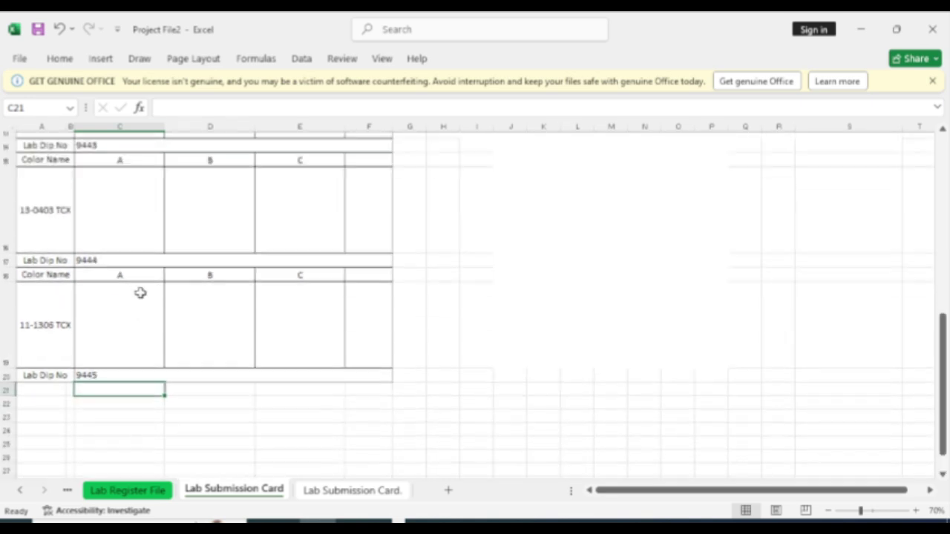
scroll(140, 293, up, 3)
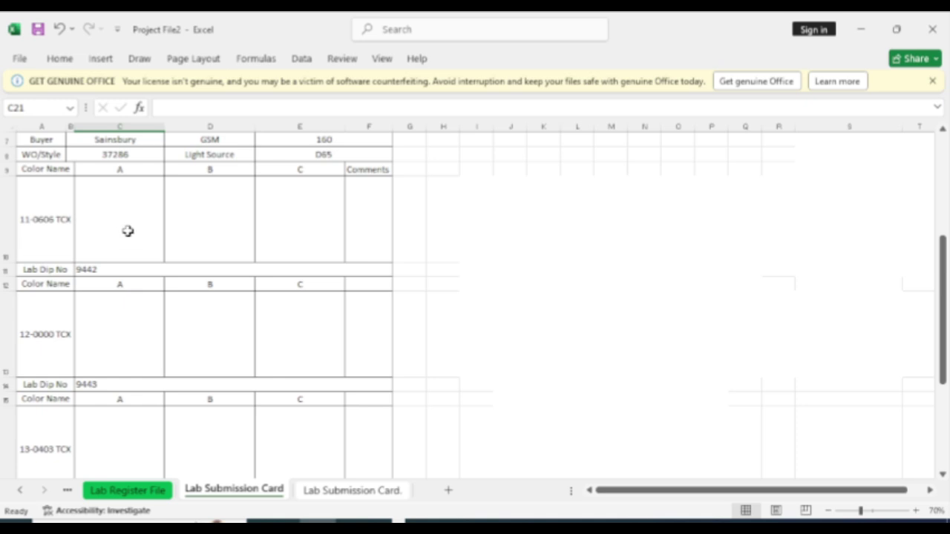
scroll(123, 456, down, 4)
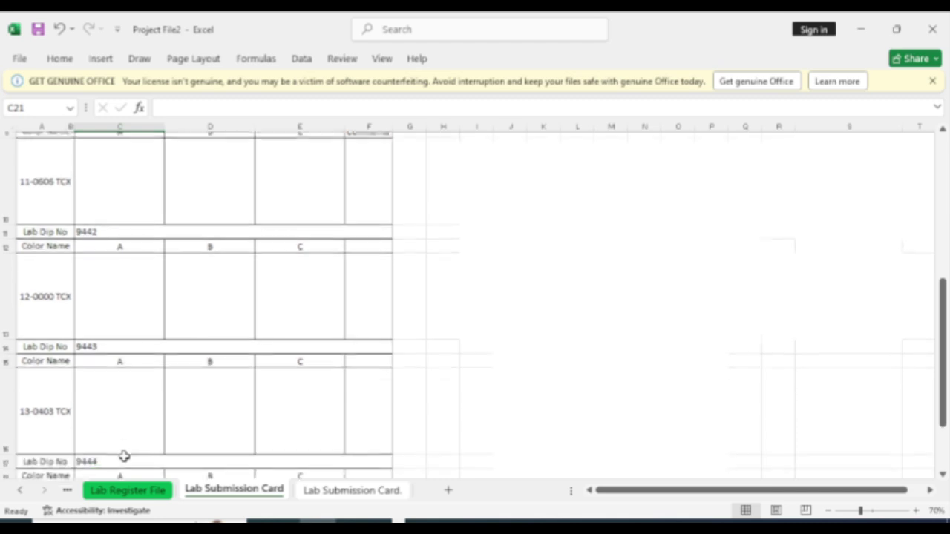
scroll(133, 393, up, 2)
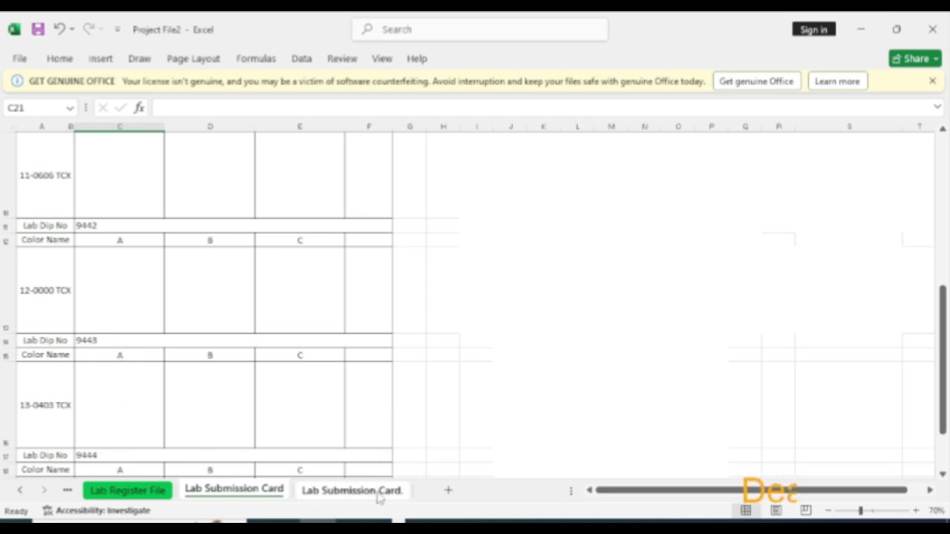
scroll(133, 318, up, 3)
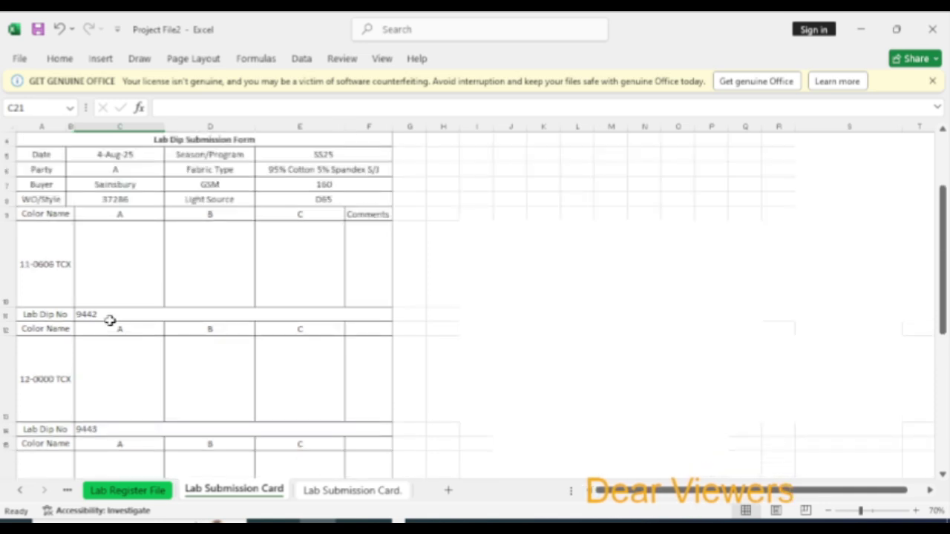
scroll(108, 313, down, 2)
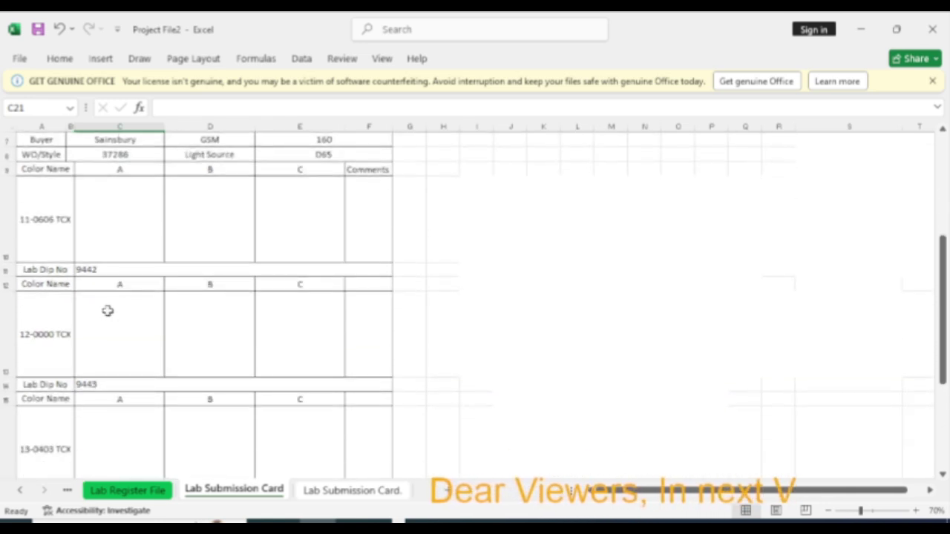
scroll(135, 340, down, 1)
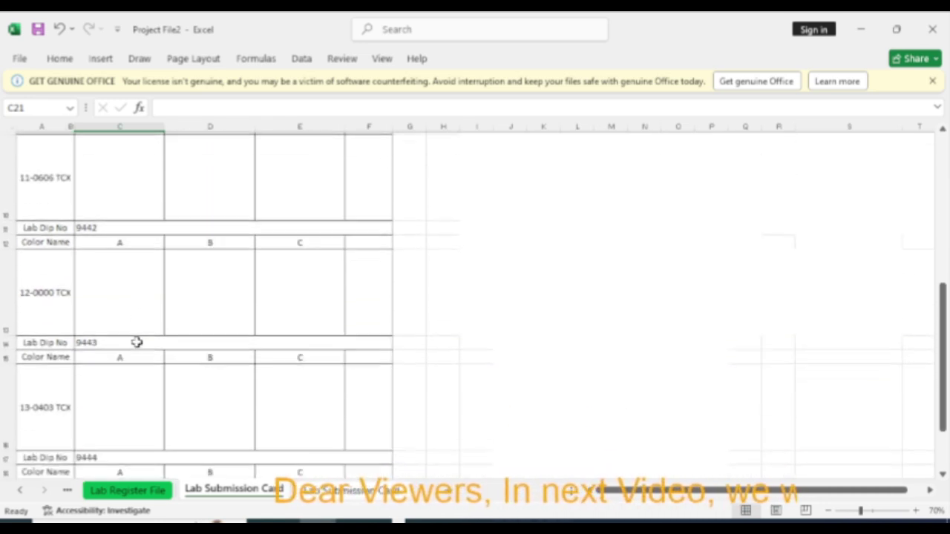
scroll(136, 334, up, 3)
scroll(116, 304, down, 2)
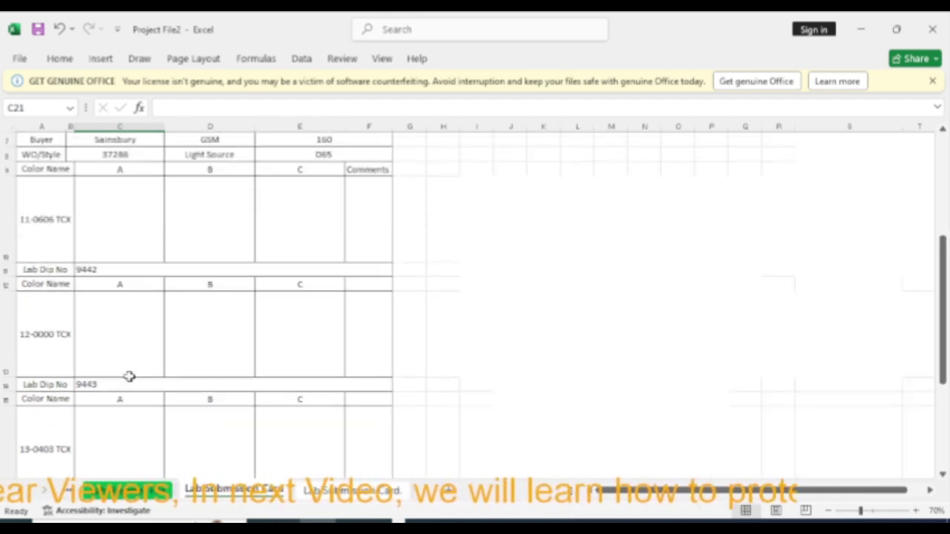
scroll(176, 443, down, 2)
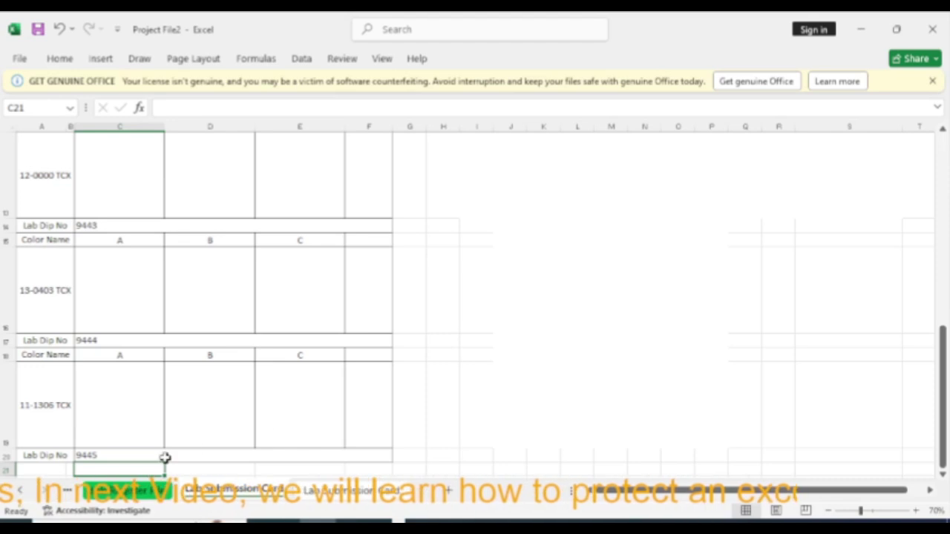
scroll(166, 449, up, 3)
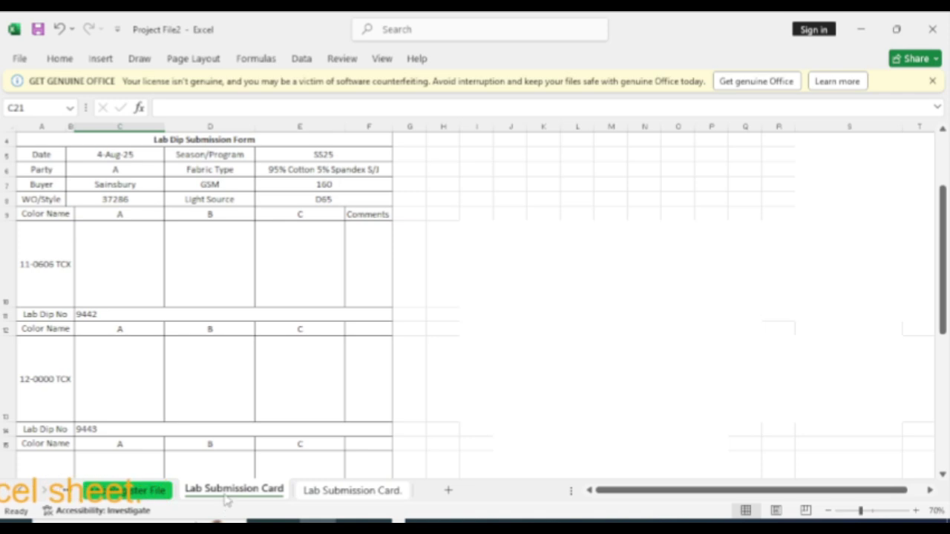
Switch to the unfilled "Lab Submission Card." sheet, select the whole form from the Company Name row down, and deselect it
click(346, 495)
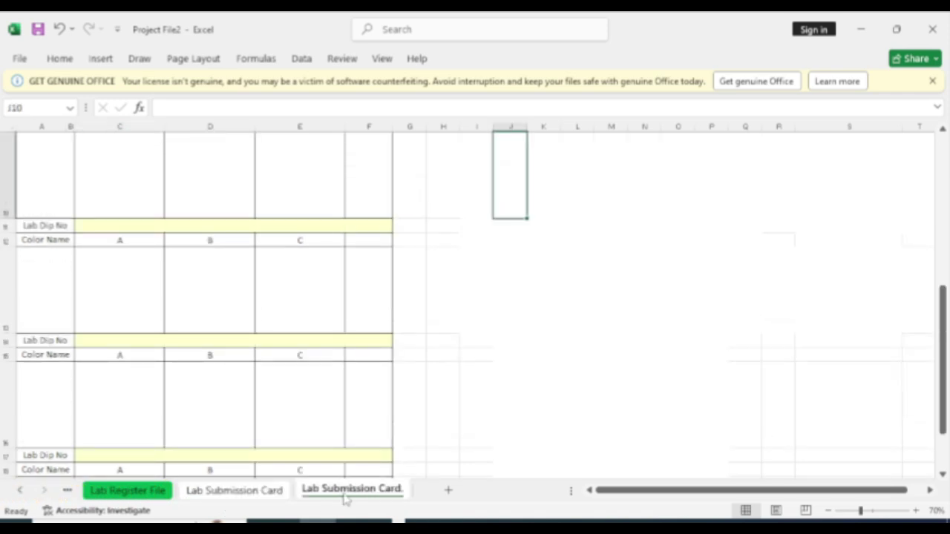
scroll(193, 426, up, 3)
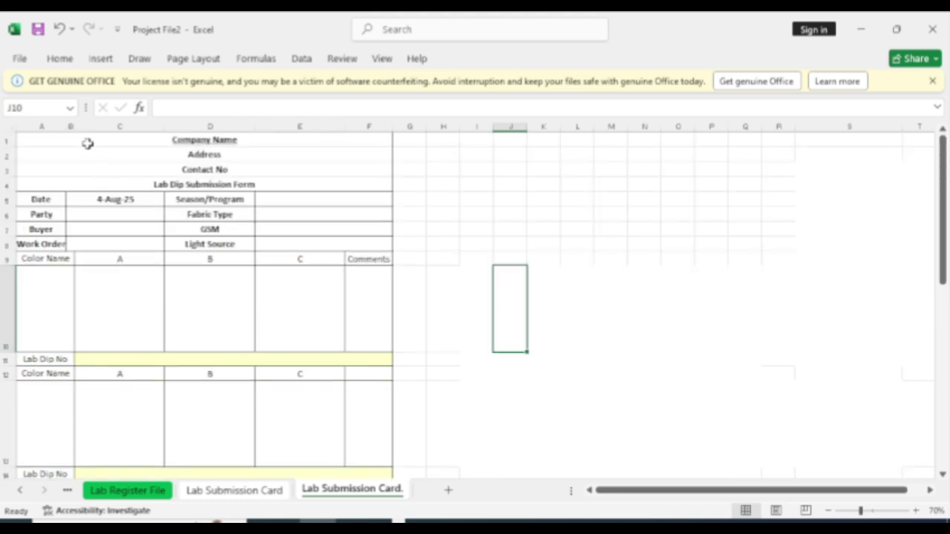
drag(88, 136, 220, 373)
scroll(460, 375, up, 5)
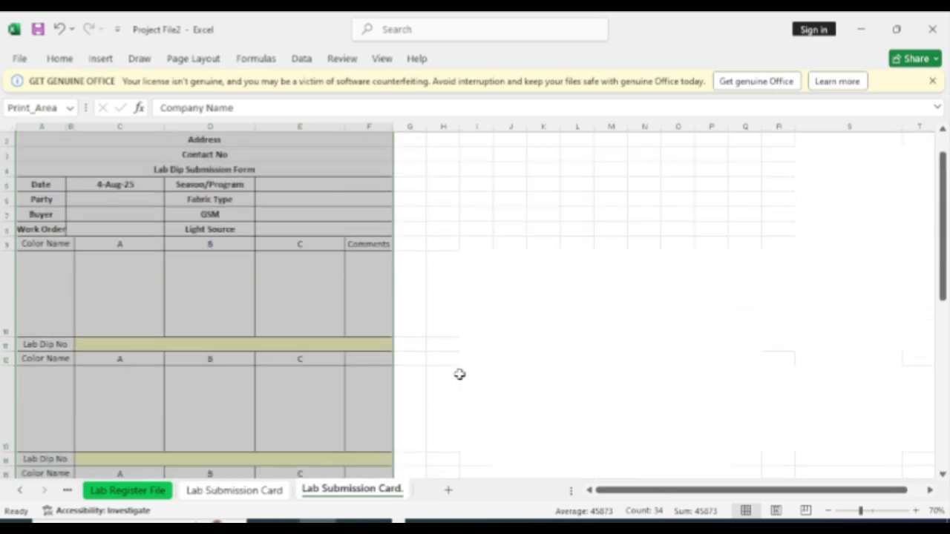
click(210, 299)
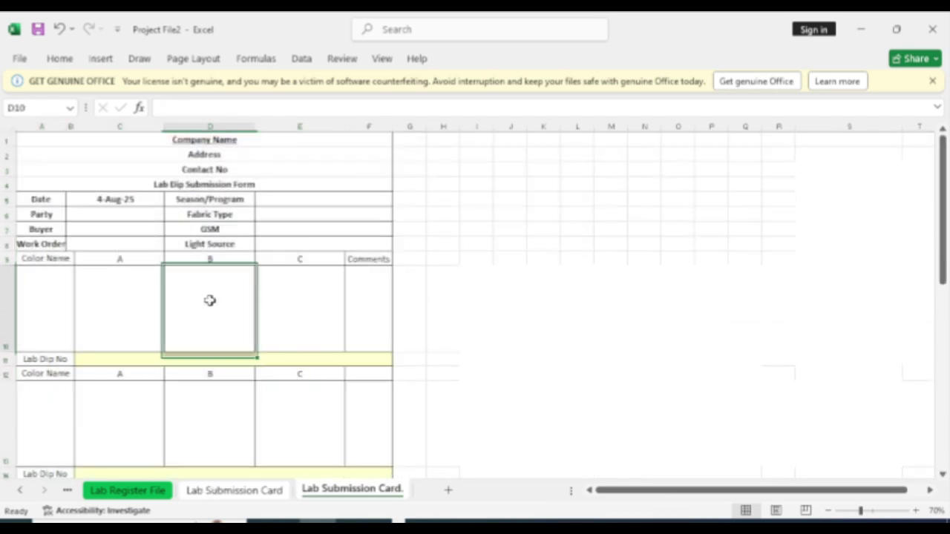
click(479, 330)
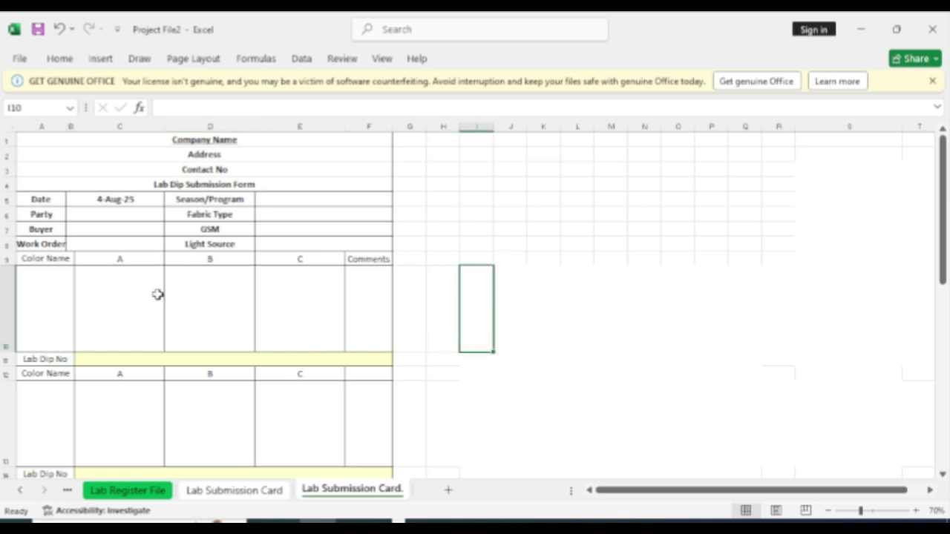
Examine the blank form's header fields, color blocks and yellow Lab Dip No cells
scroll(158, 295, down, 2)
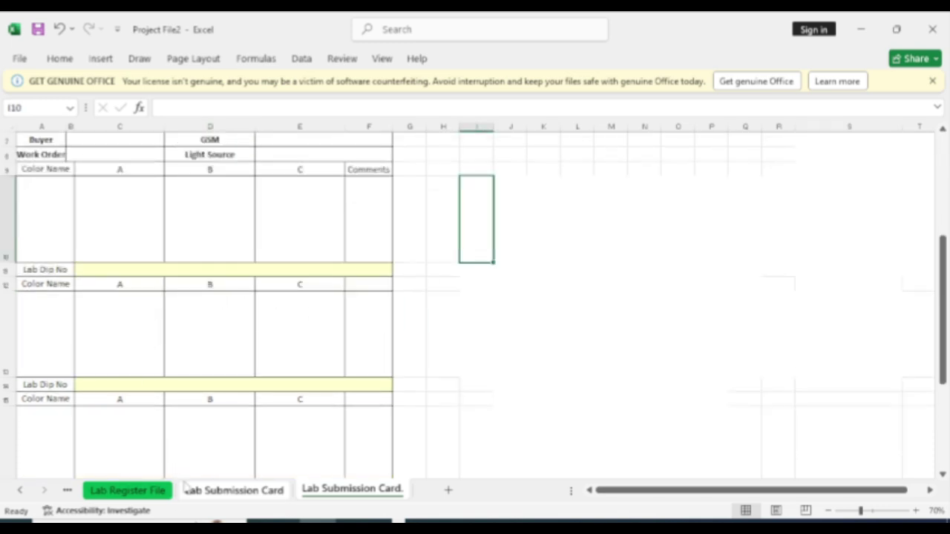
scroll(125, 382, up, 2)
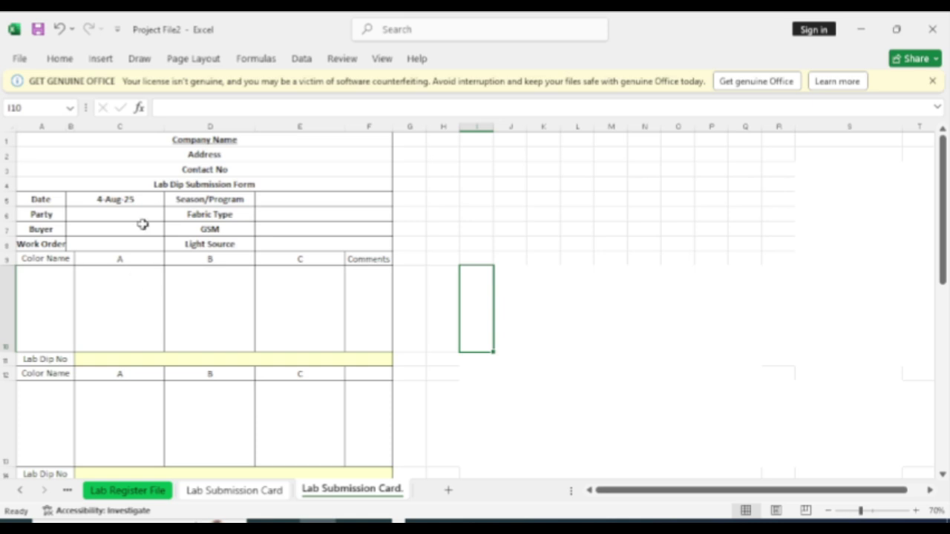
scroll(158, 282, down, 2)
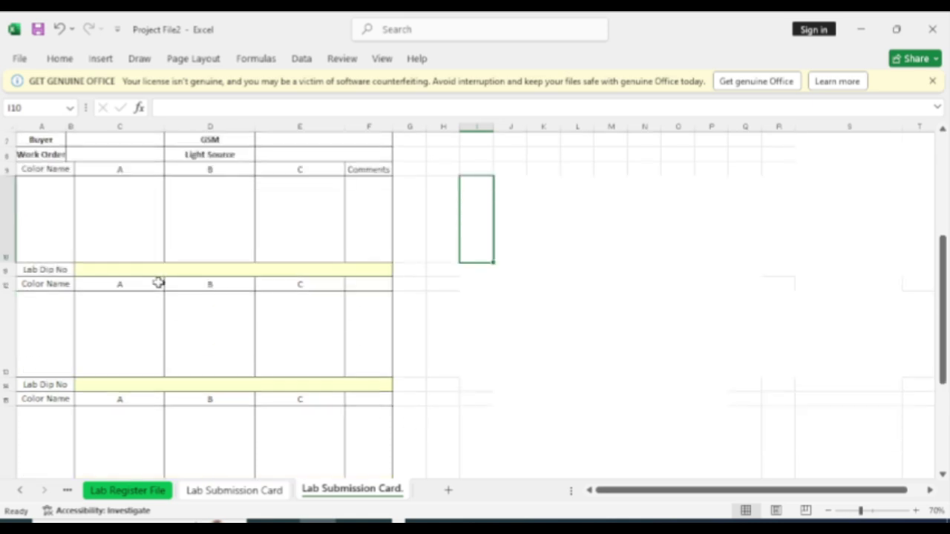
scroll(180, 438, down, 2)
scroll(207, 398, up, 3)
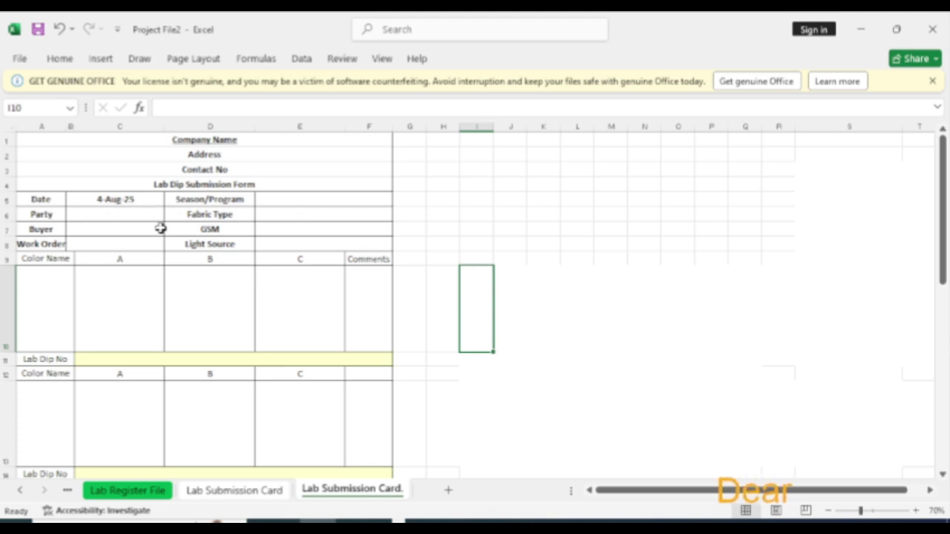
scroll(275, 427, down, 2)
scroll(275, 428, down, 2)
scroll(274, 427, up, 3)
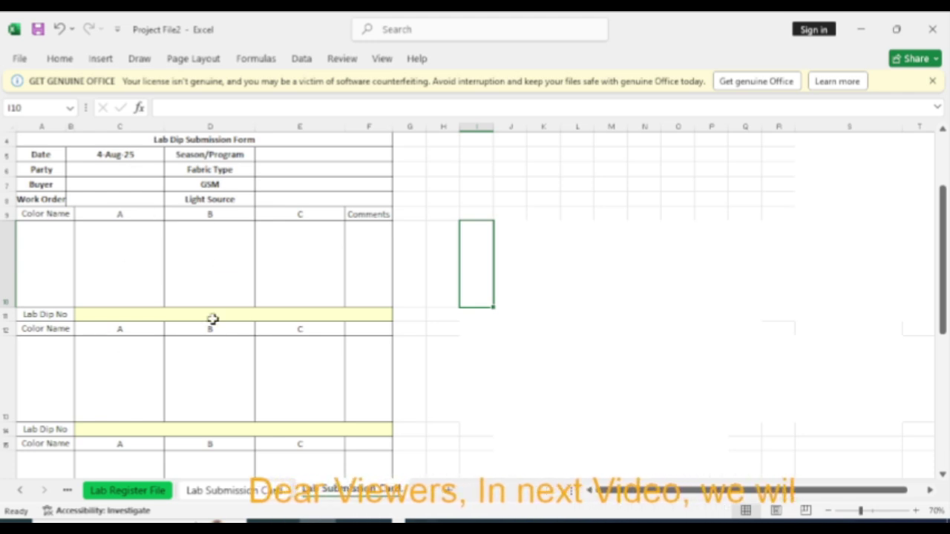
scroll(211, 319, up, 1)
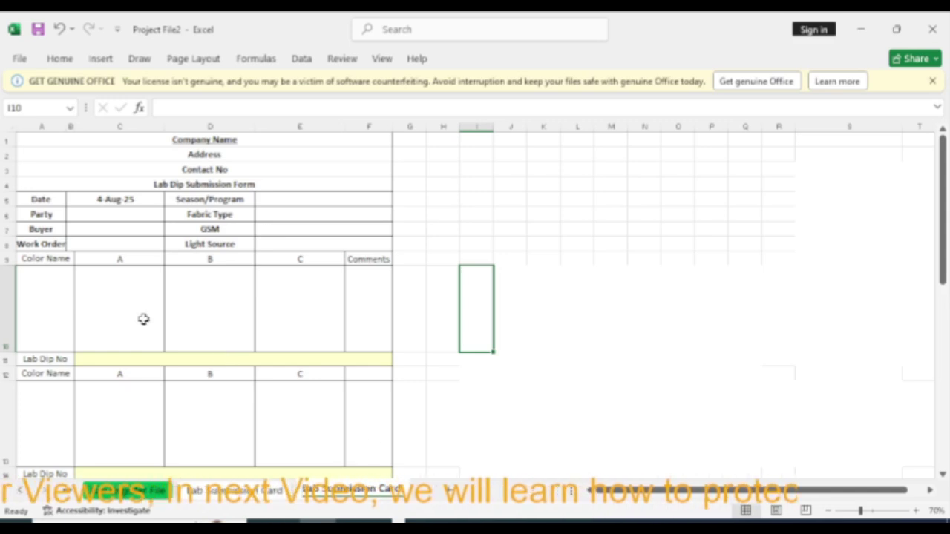
scroll(143, 318, down, 2)
scroll(143, 318, up, 2)
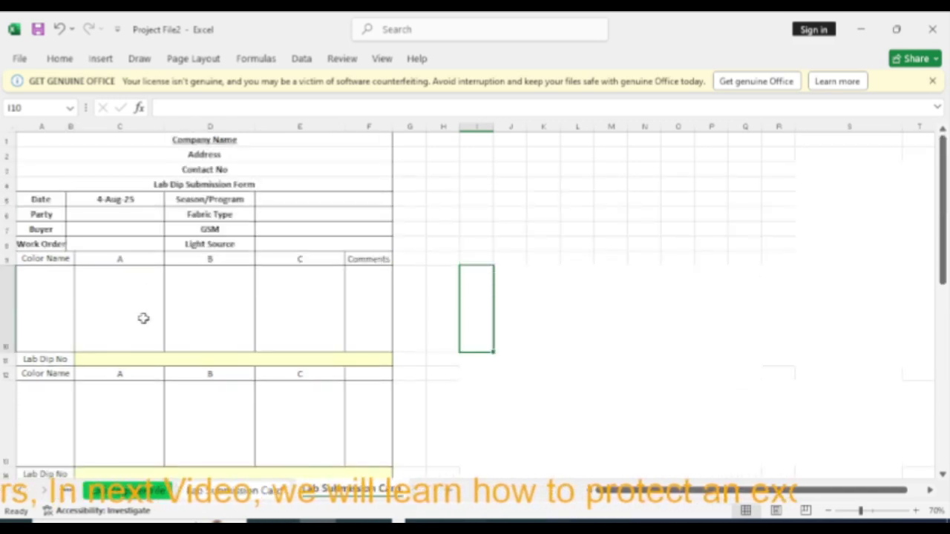
Clear the Date cell B5 in the form header and enter the formula =TODAY() in it
click(144, 358)
click(118, 201)
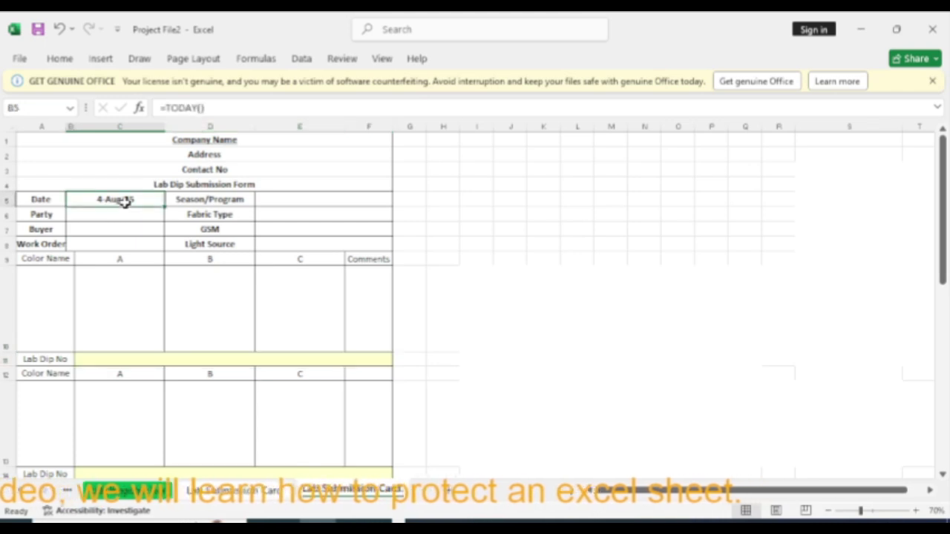
key(Delete)
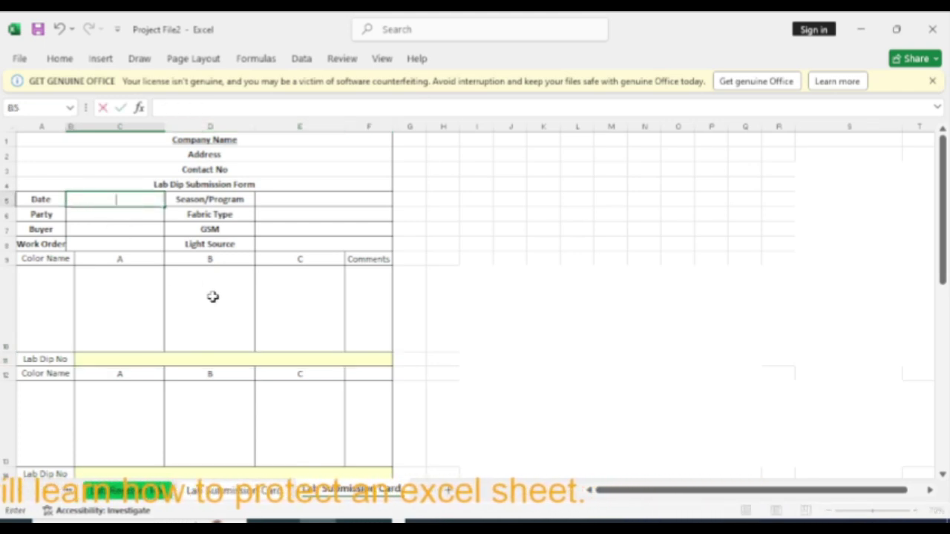
click(113, 293)
click(112, 199)
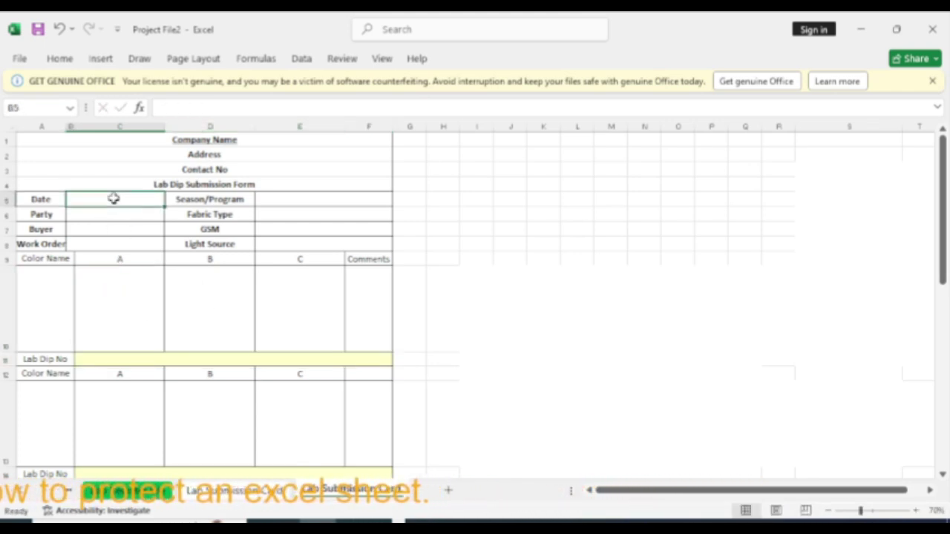
text(=)
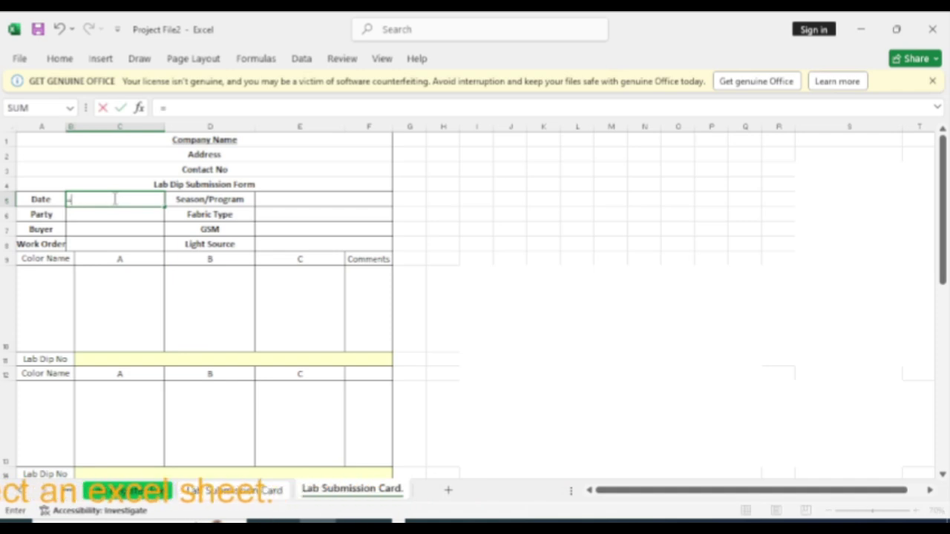
text(to)
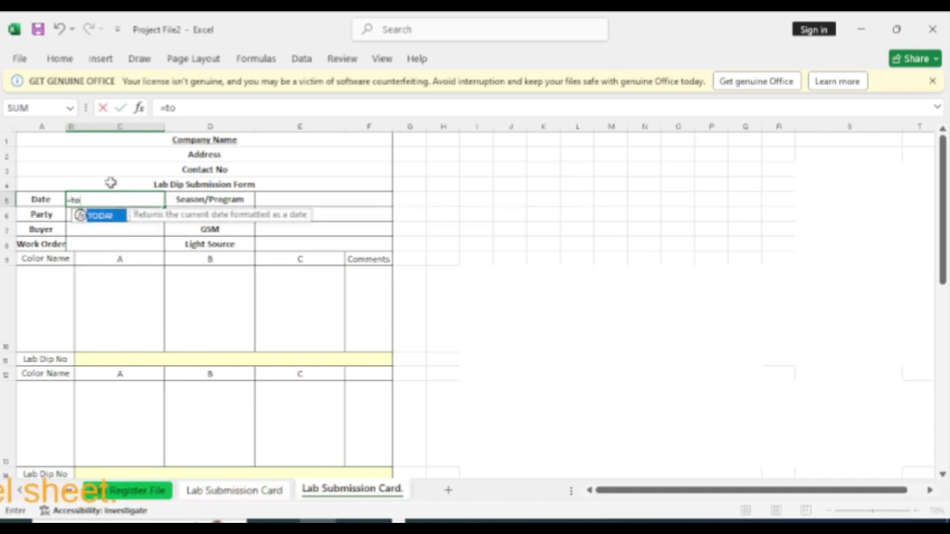
double_click(107, 215)
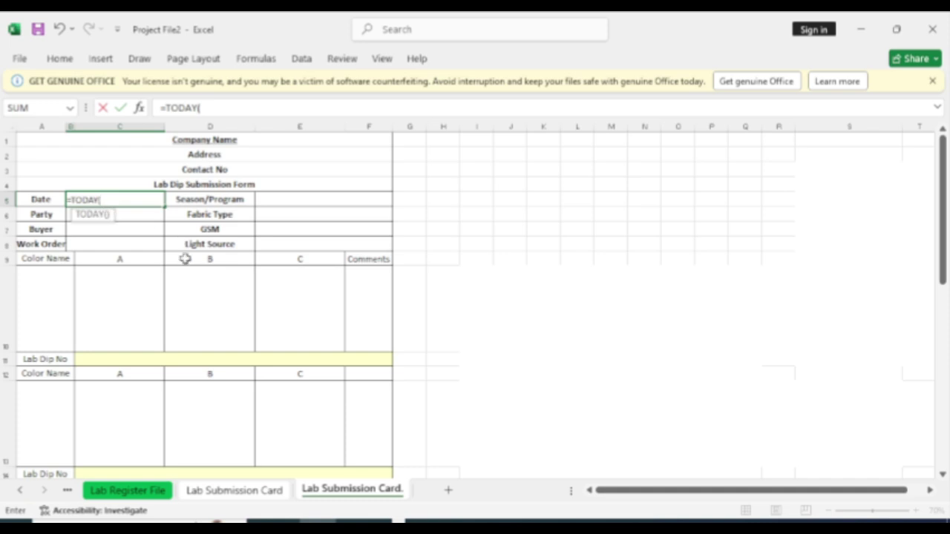
text())
key(Return)
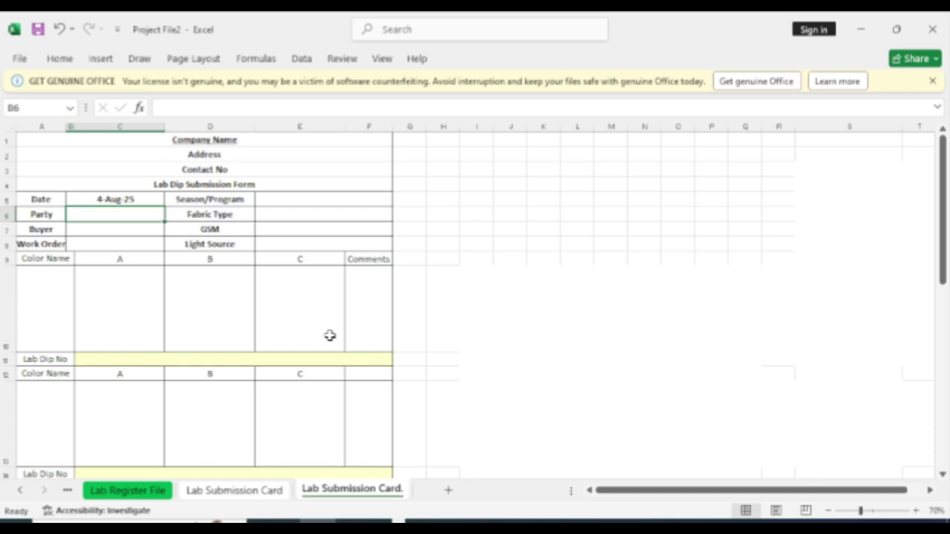
Start the Party cell B6 formula with =IF(ISBLANK(C11),"", so it tests the first block's Lab Dip No cell
text(=)
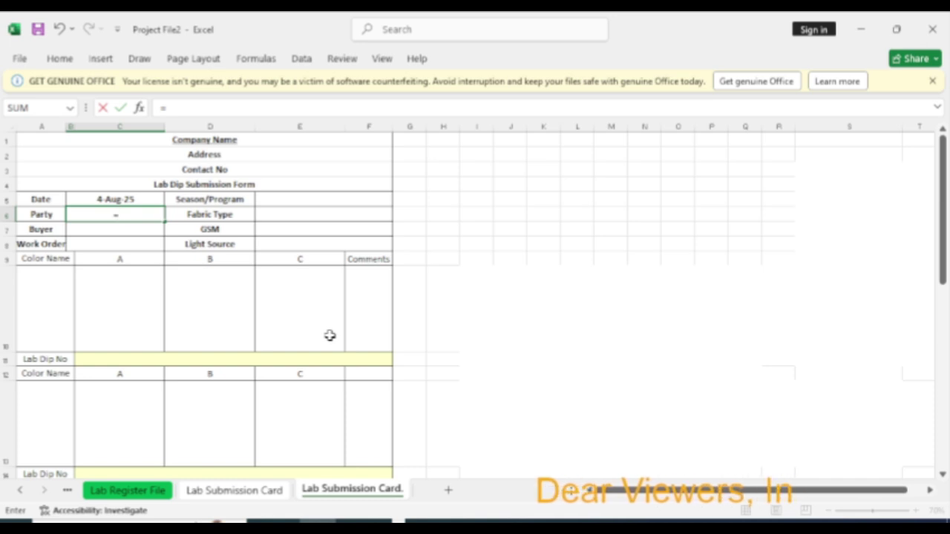
text(if)
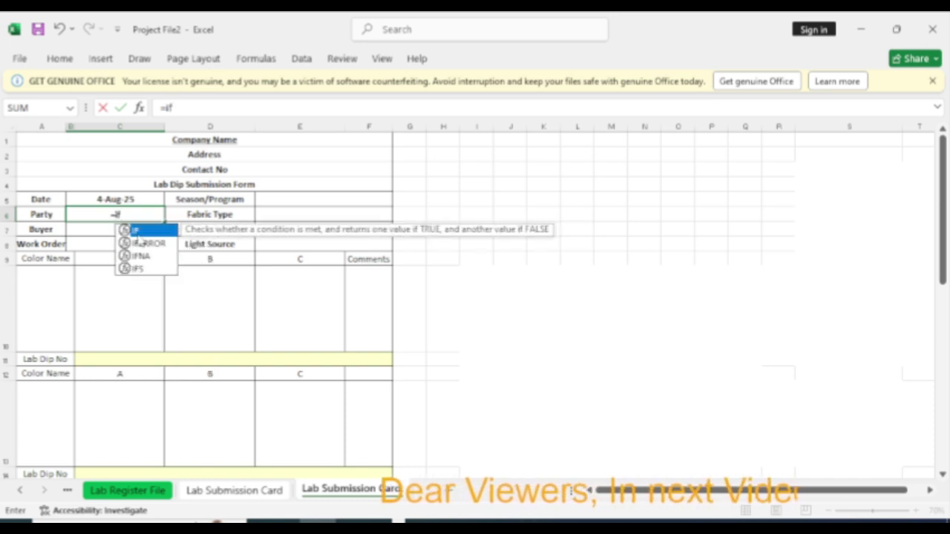
double_click(138, 230)
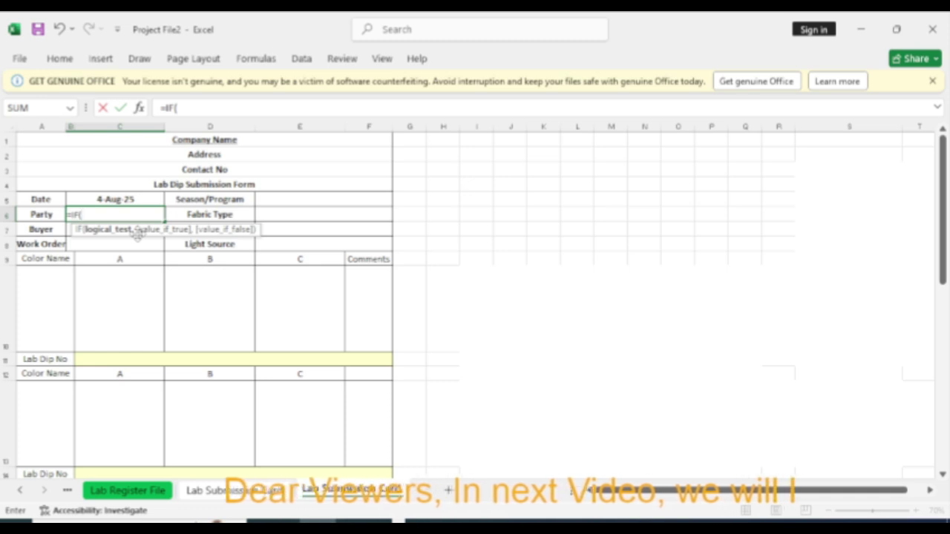
text(is)
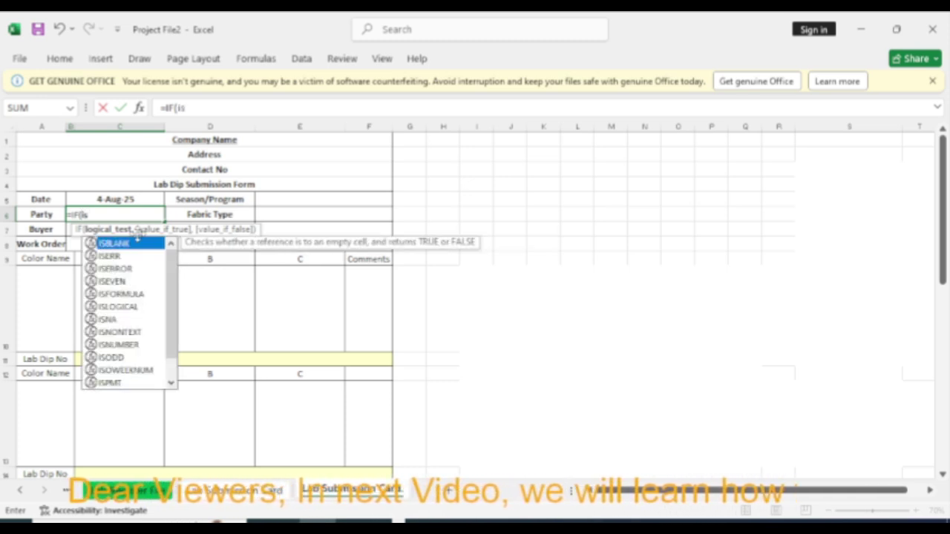
double_click(130, 244)
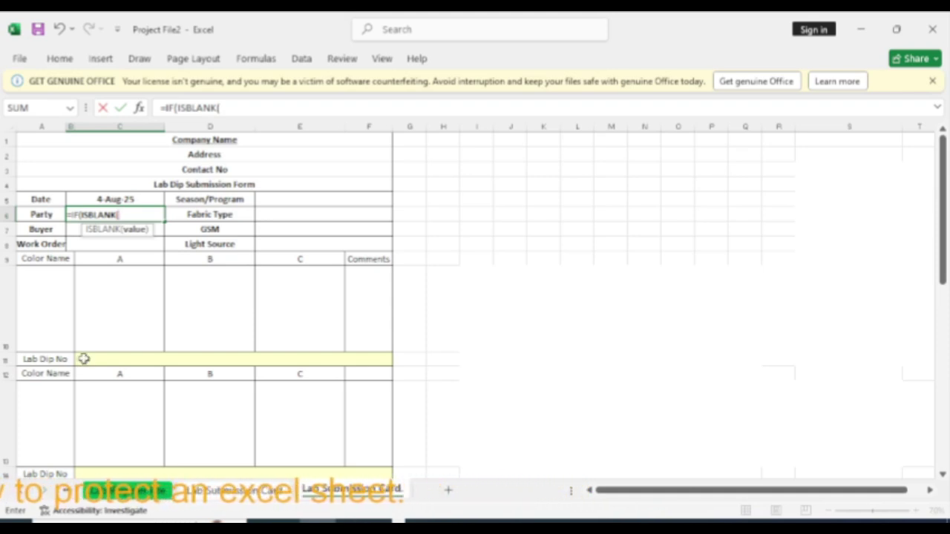
click(83, 359)
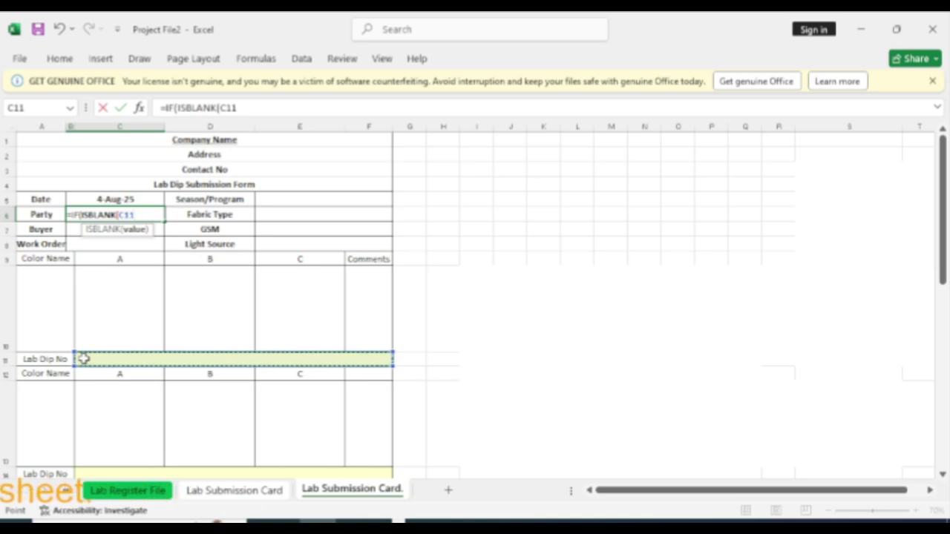
text())
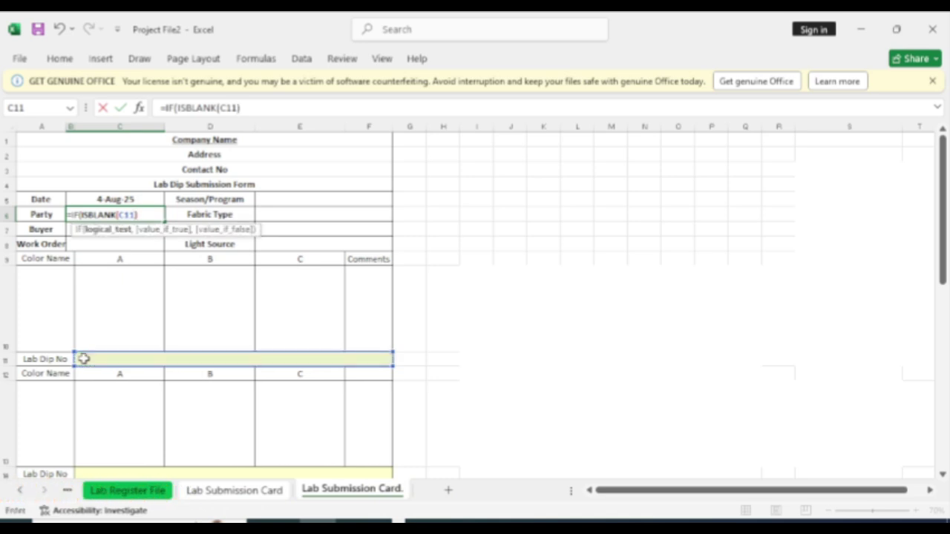
text(,)
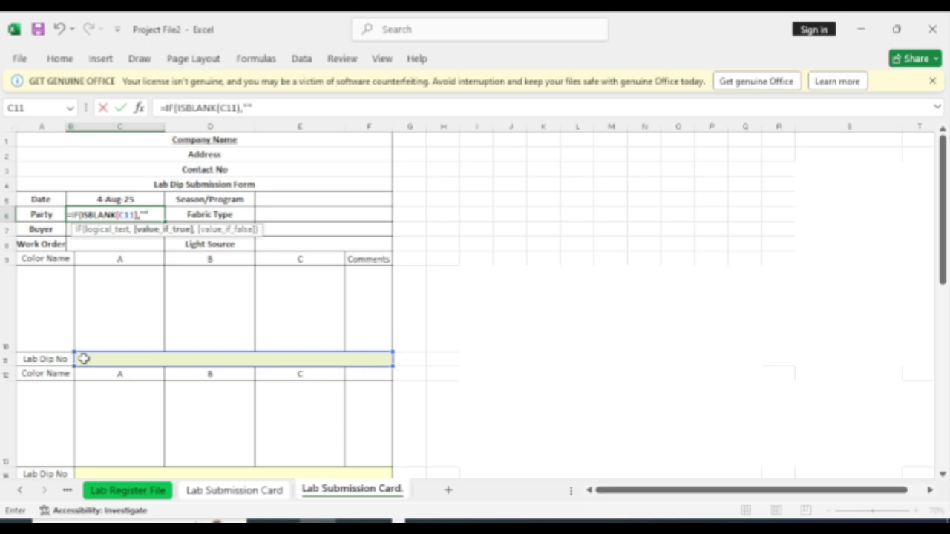
text("",)
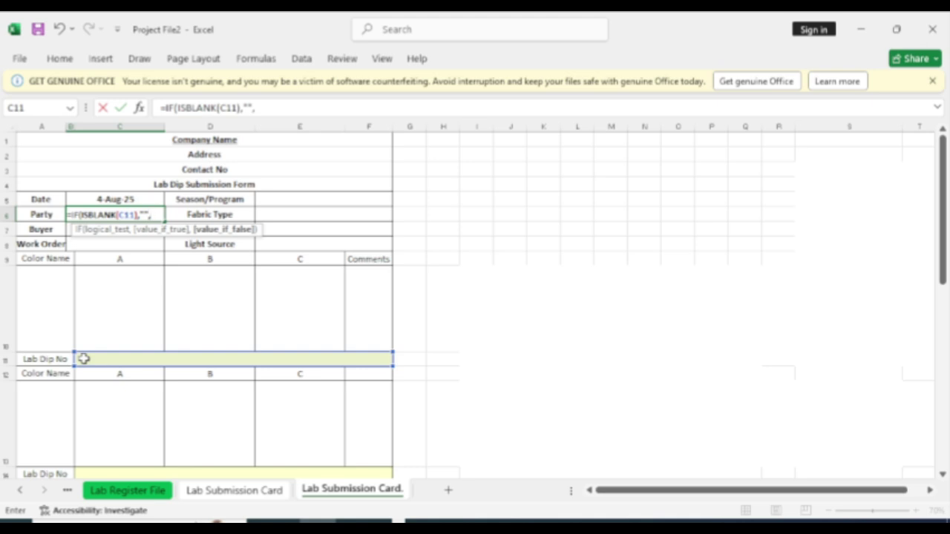
Add INDEX('Lab Register File'!B:B, to the Party formula, taking the Party Name column of the register as the array
text(in)
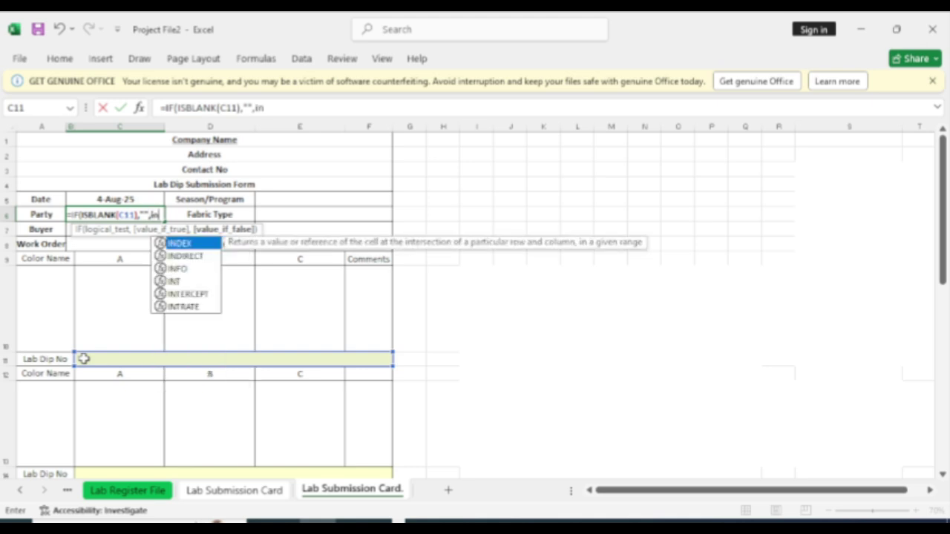
double_click(188, 243)
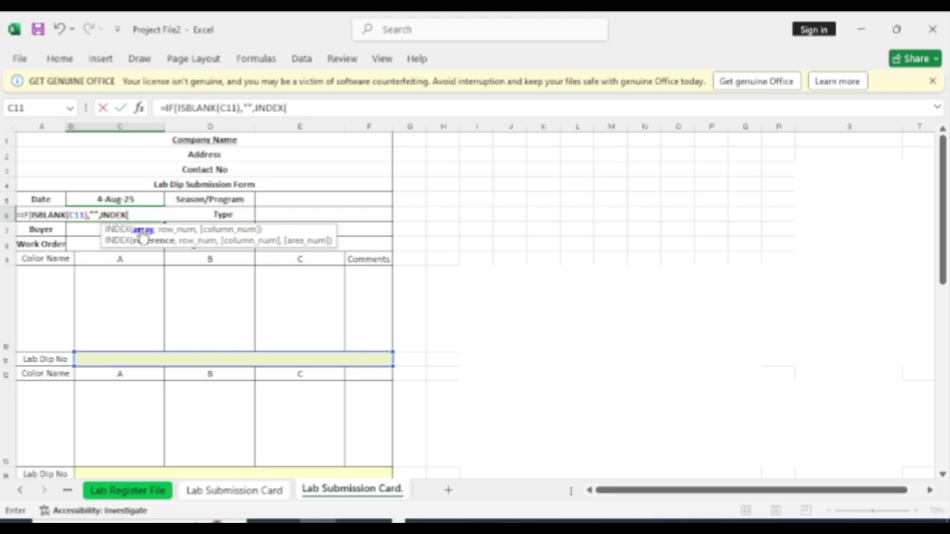
click(120, 493)
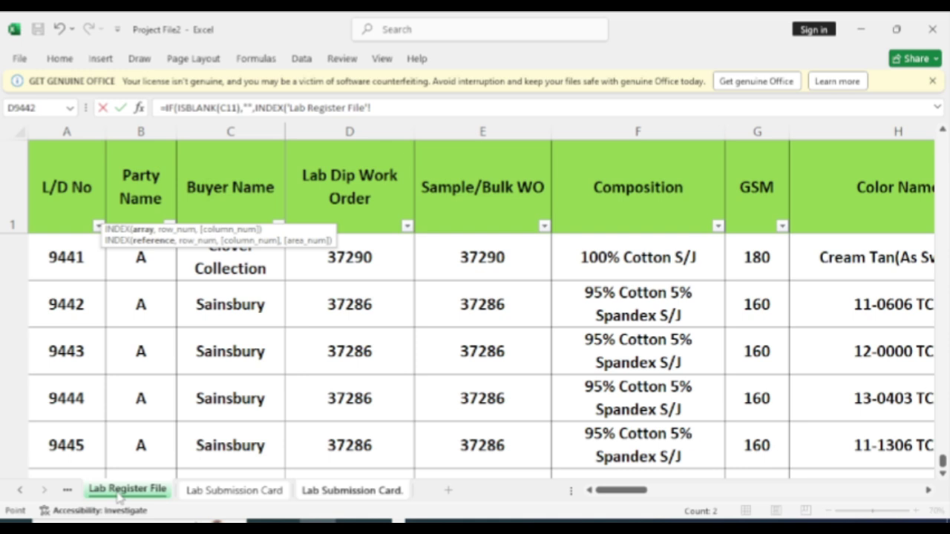
click(141, 126)
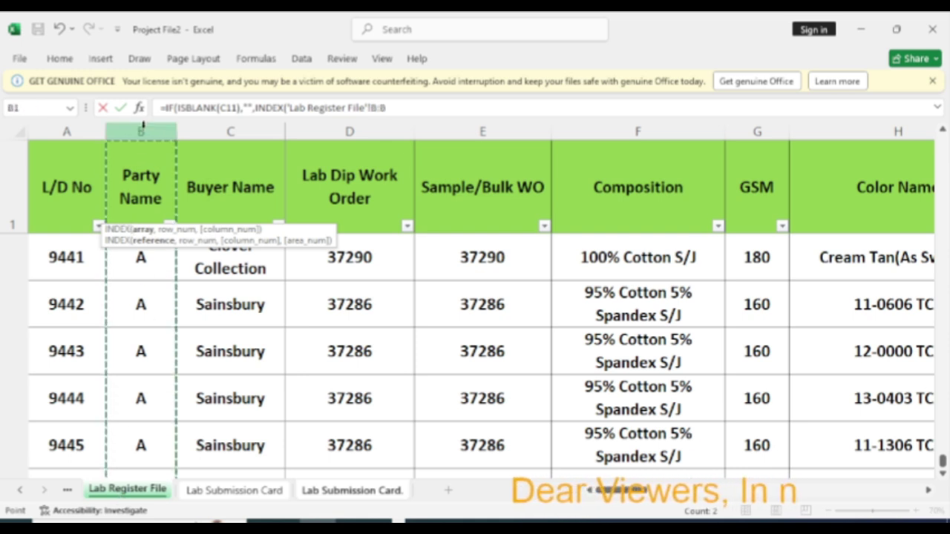
click(387, 108)
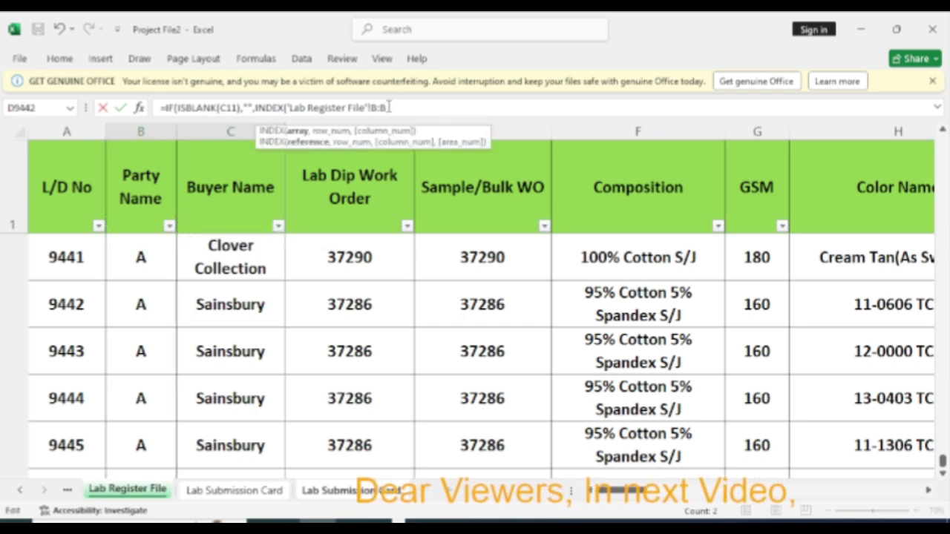
text(,)
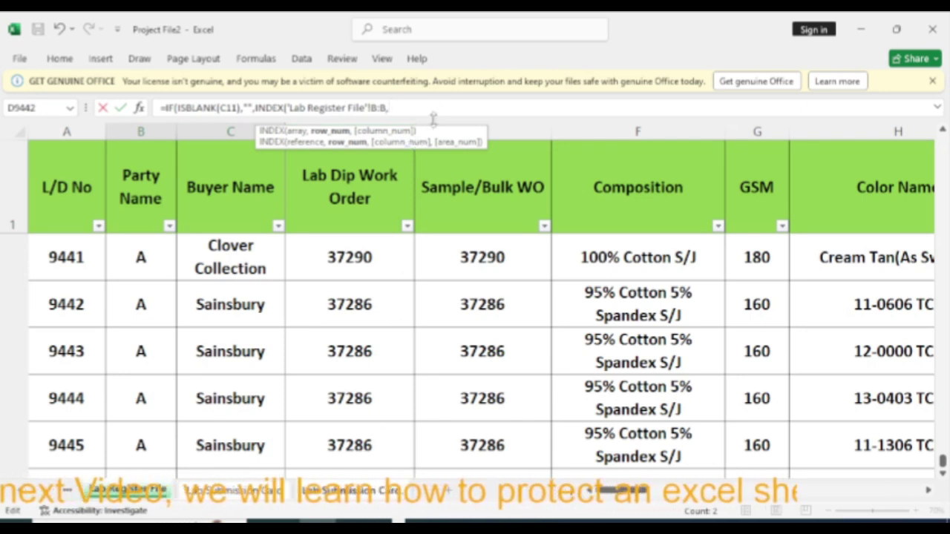
Nest MATCH in the formula with 'Lab Submission Card.'!C11 as lookup value, trimming the merged range reference to the single cell C11
text(mat)
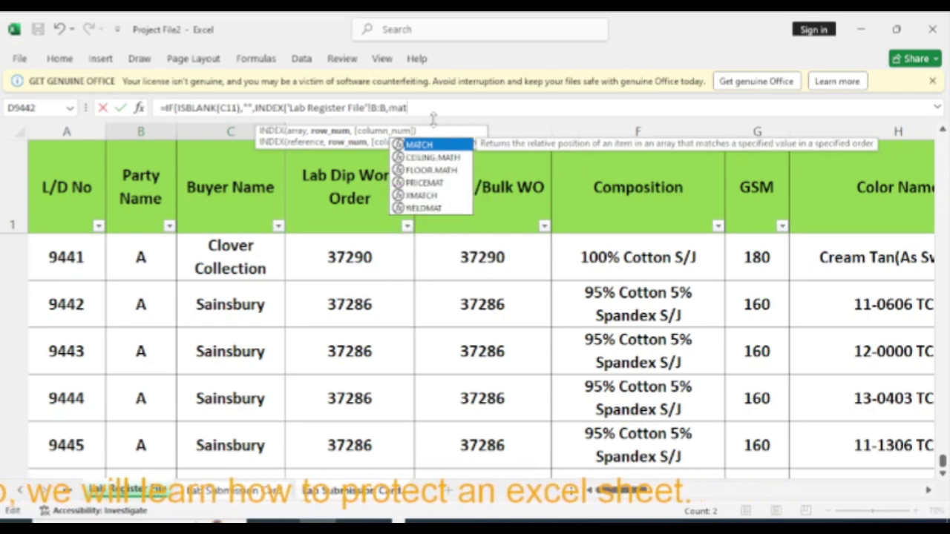
double_click(434, 145)
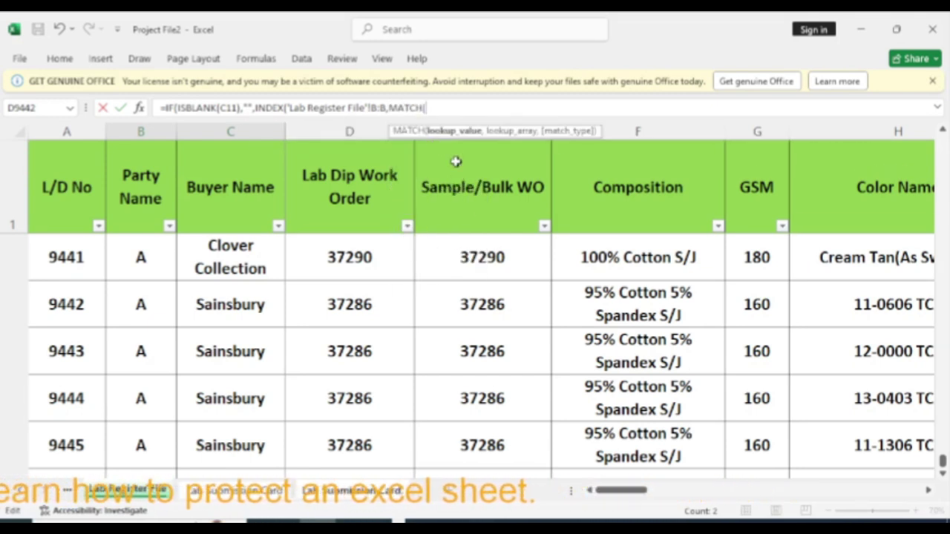
click(331, 493)
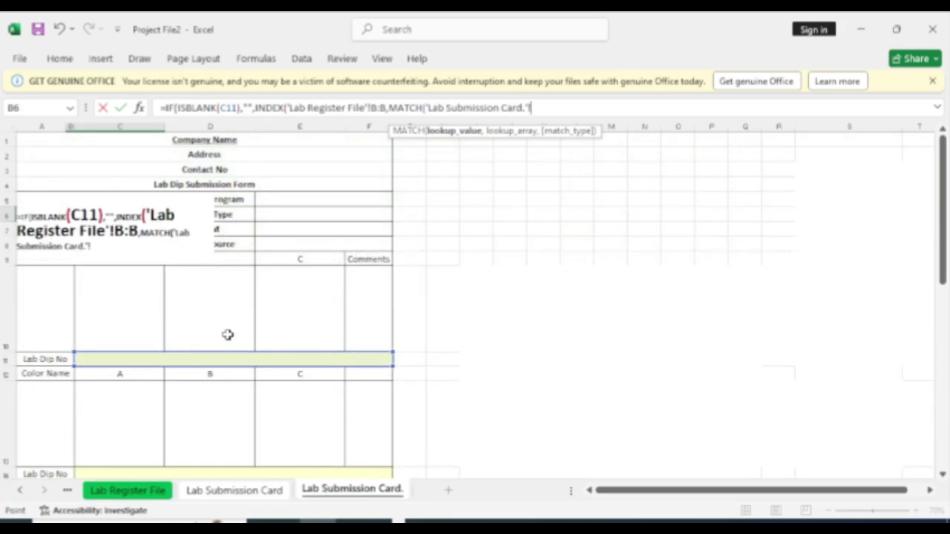
click(105, 357)
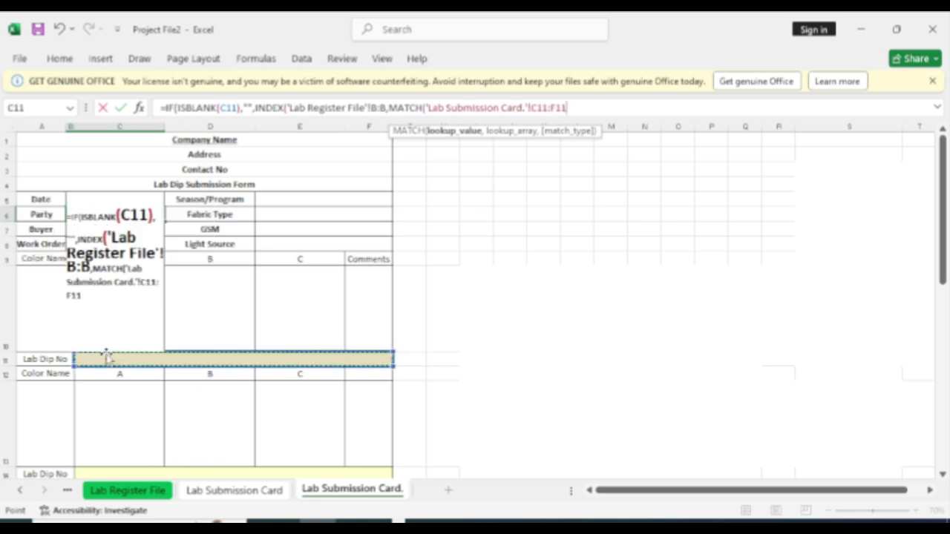
key(BackSpace)
key(BackSpace)
key(BackSpace)
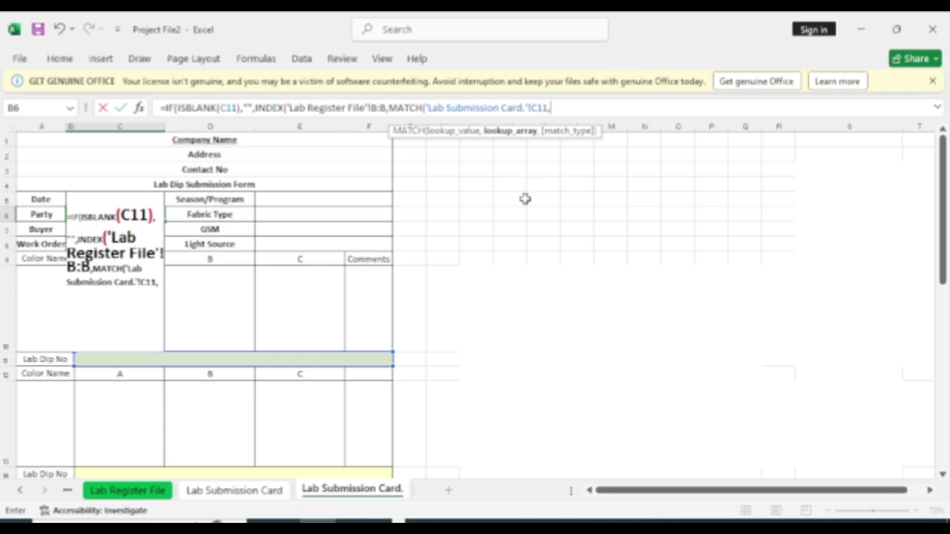
Complete the MATCH with the register's L/D No column 'Lab Register File'!A:A and exact match 0, close all parentheses and enter the formula
click(121, 491)
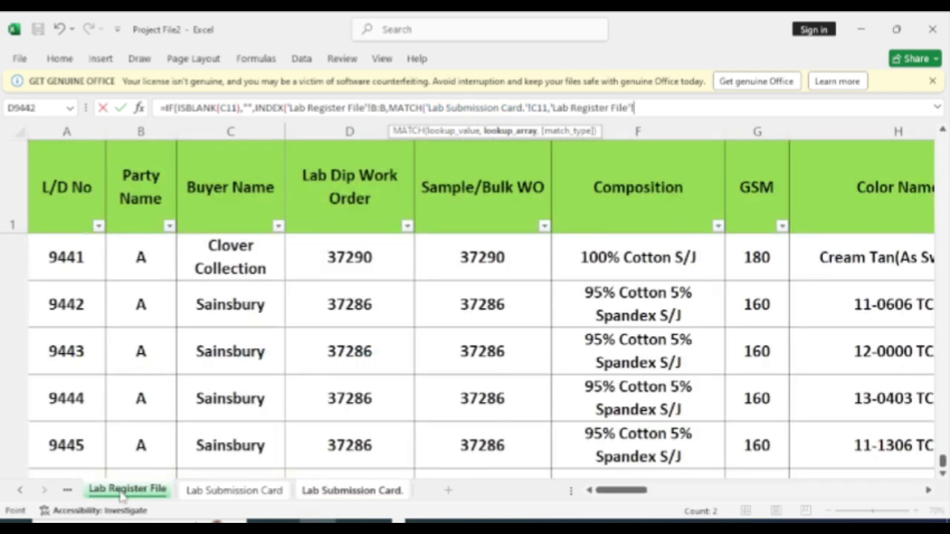
click(78, 127)
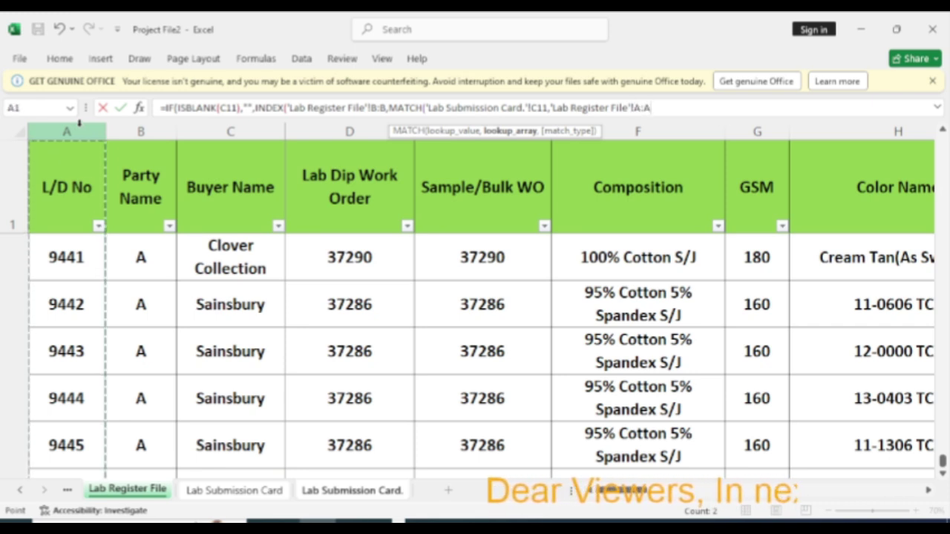
text(,)
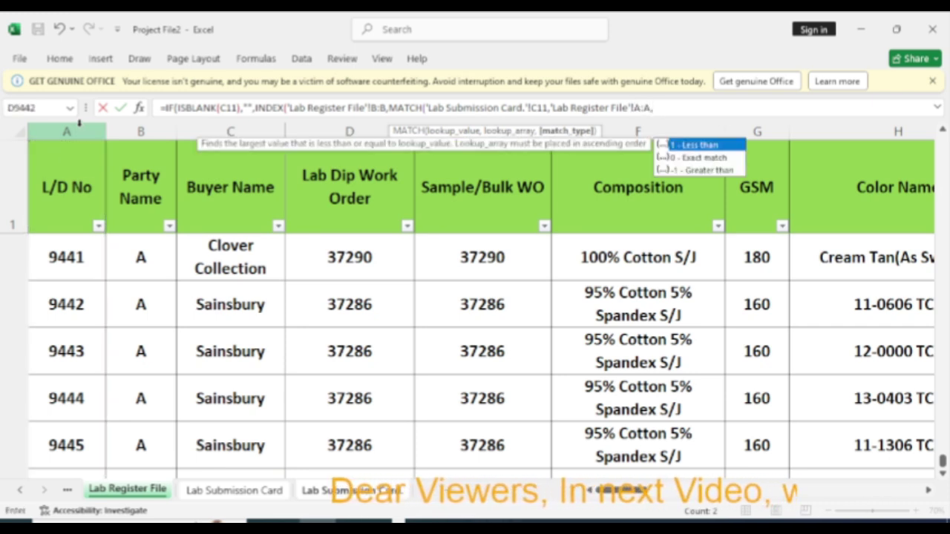
text(0)
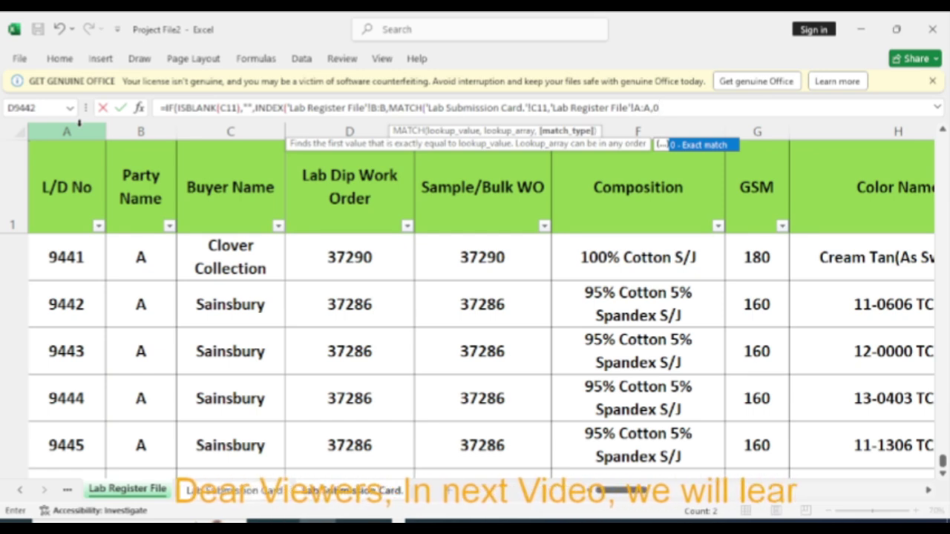
text())))
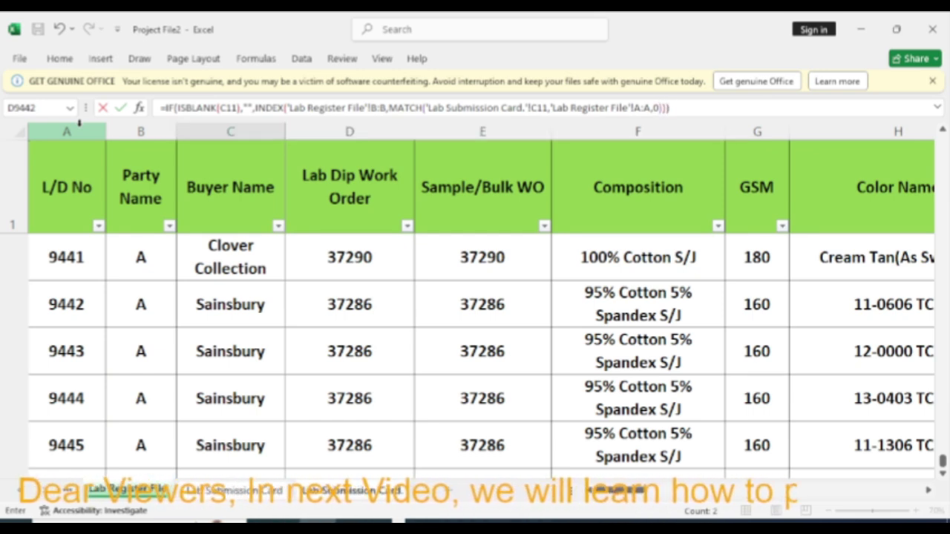
key(Return)
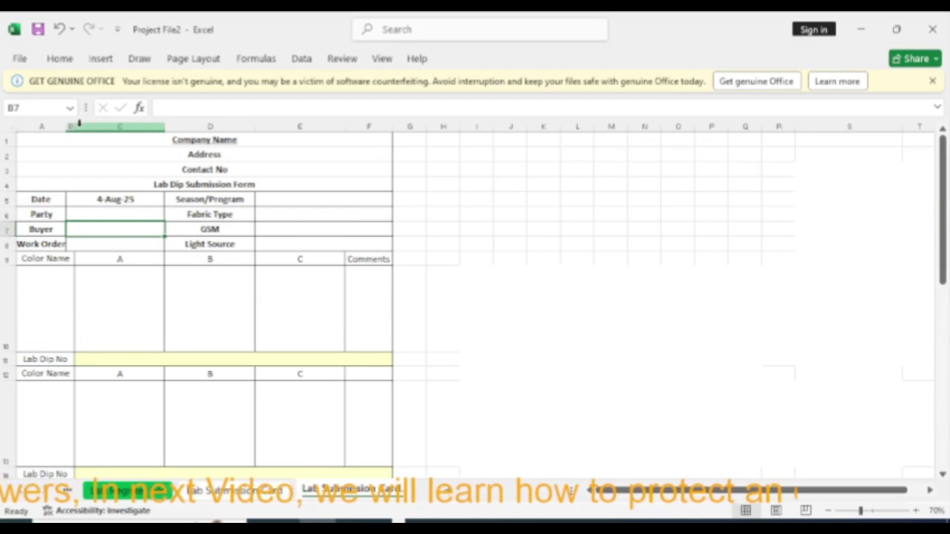
Review the complete IF, ISBLANK, INDEX and MATCH formula in the Party cell B6
click(108, 214)
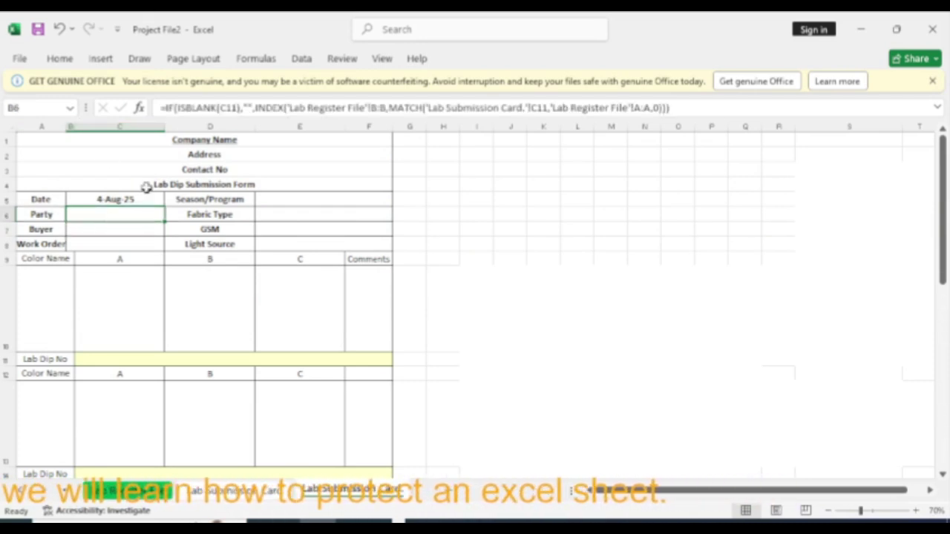
drag(163, 107, 731, 108)
click(732, 106)
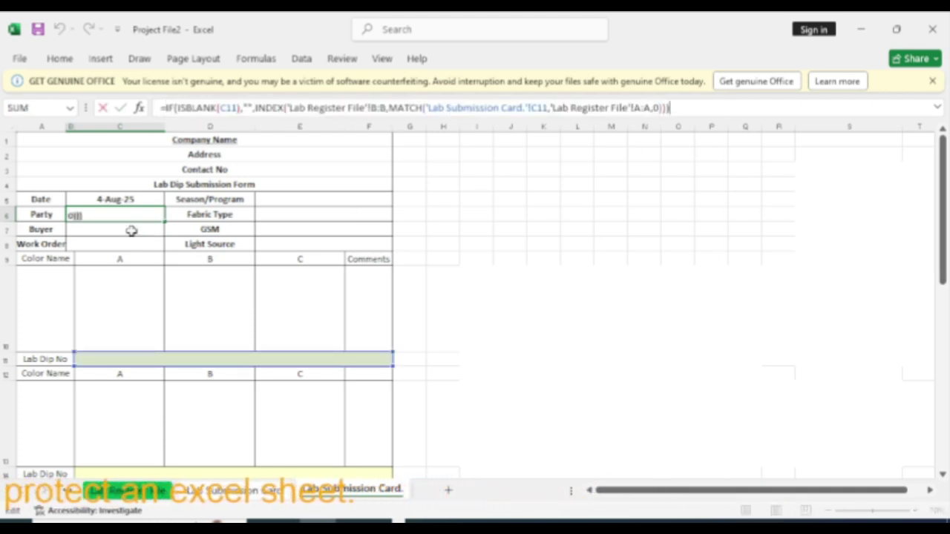
key(Return)
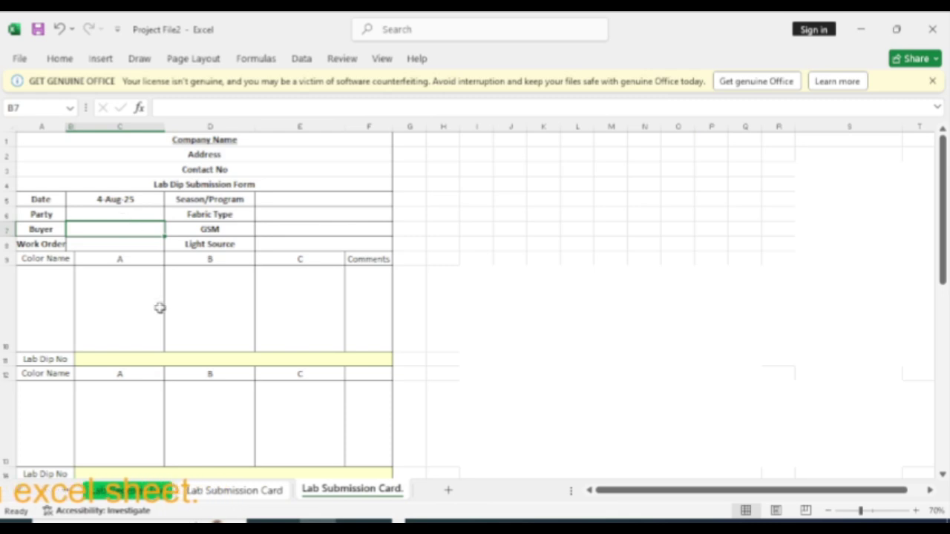
Enter 5000 as the Lab Dip No of the first color block in C11
click(104, 361)
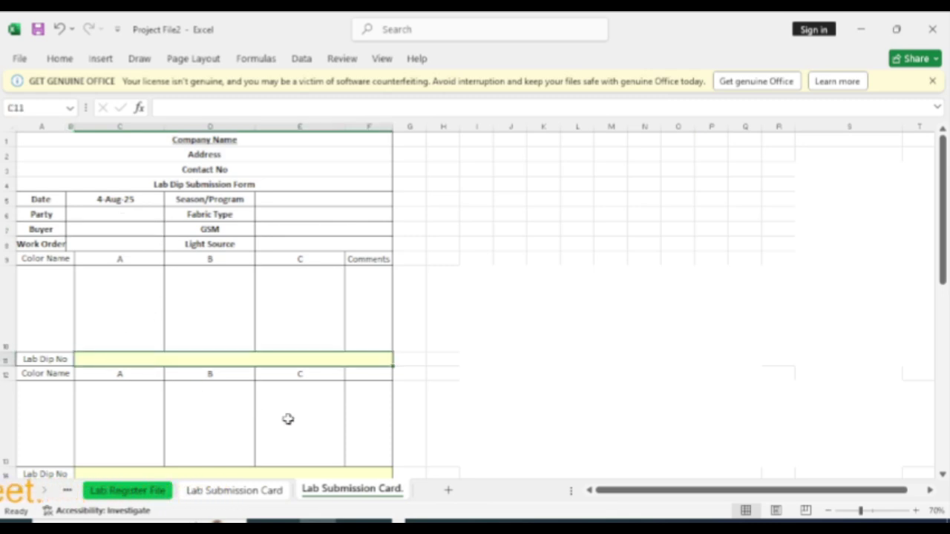
text(500)
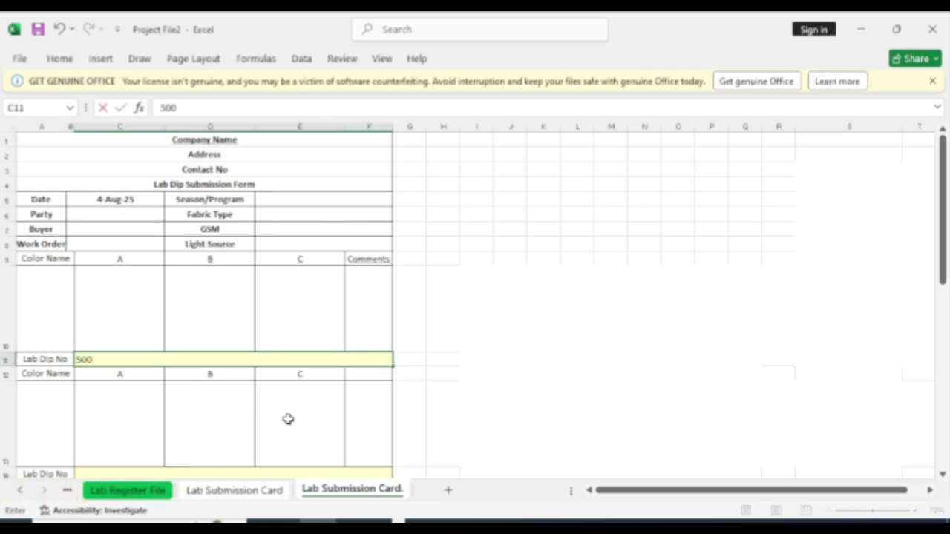
text(0)
key(Return)
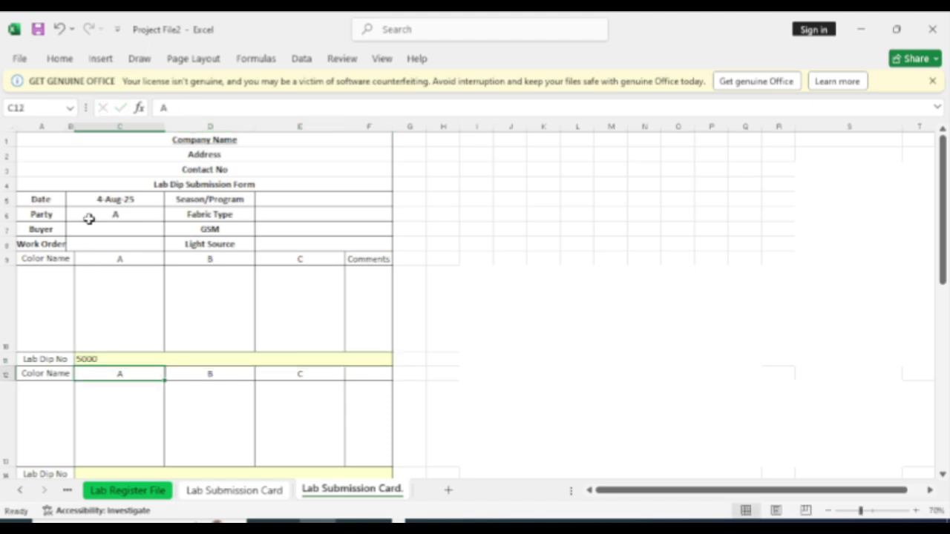
Check the Party cell against the Lab Dip No entry, and select the value cells from Season/Program down to Light Source
click(52, 214)
click(120, 212)
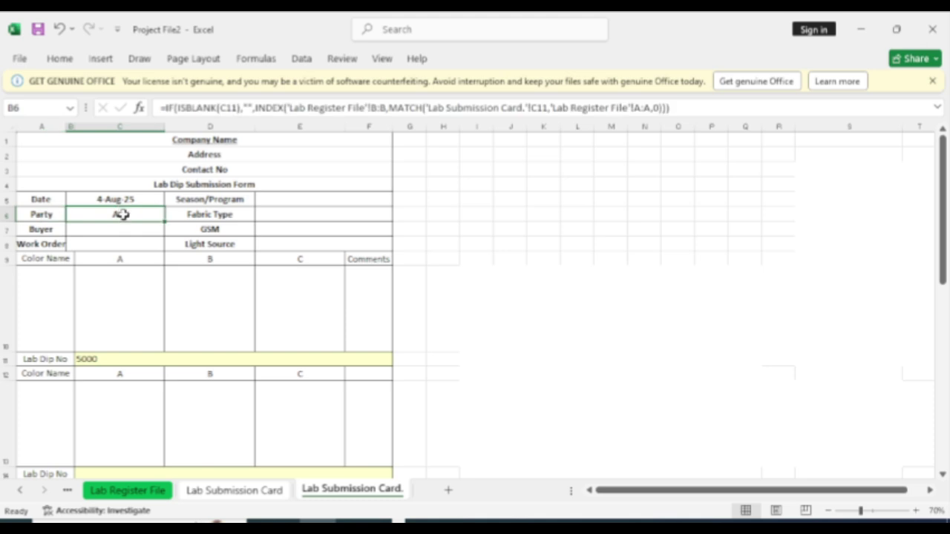
click(90, 359)
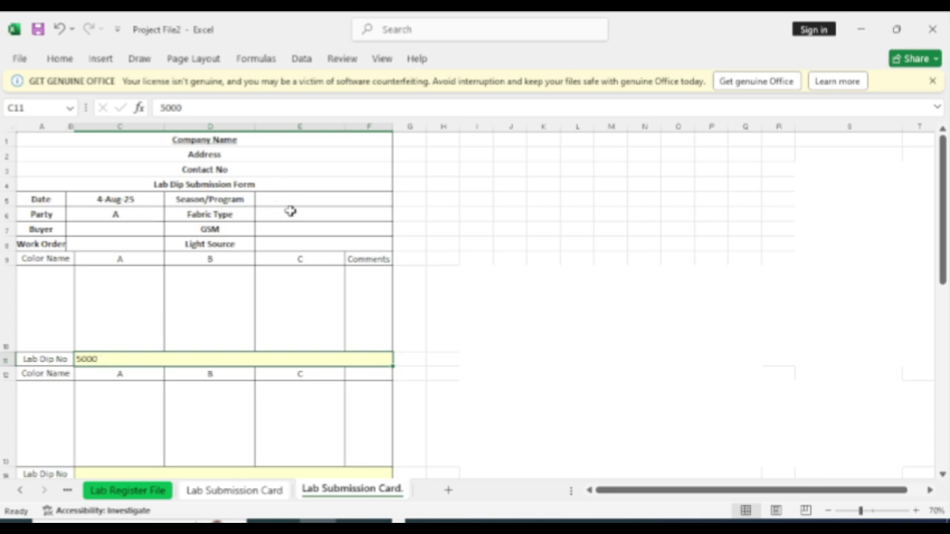
drag(292, 201, 297, 240)
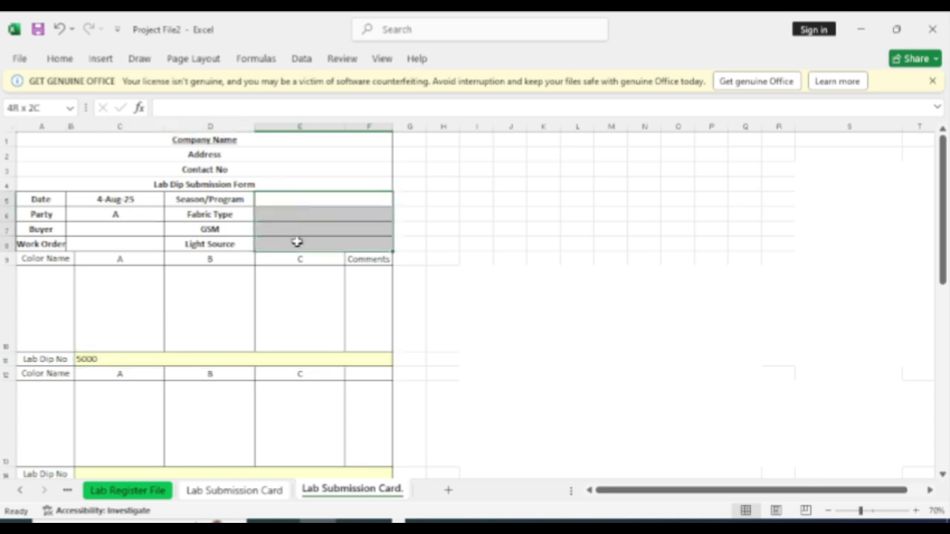
Examine the empty Buyer and Work Order cells and the blank Color Name cell of each of the four color blocks
drag(108, 229, 111, 244)
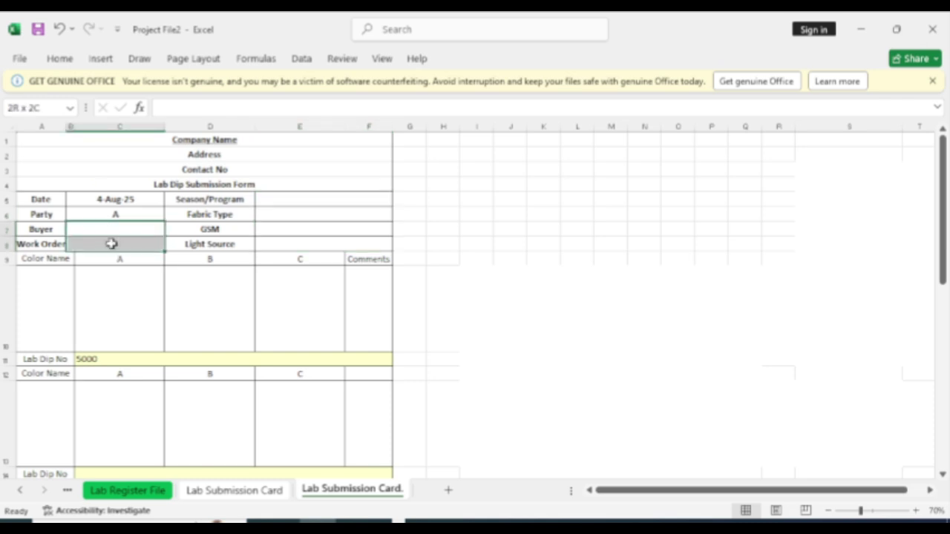
click(45, 287)
click(42, 400)
scroll(46, 410, down, 3)
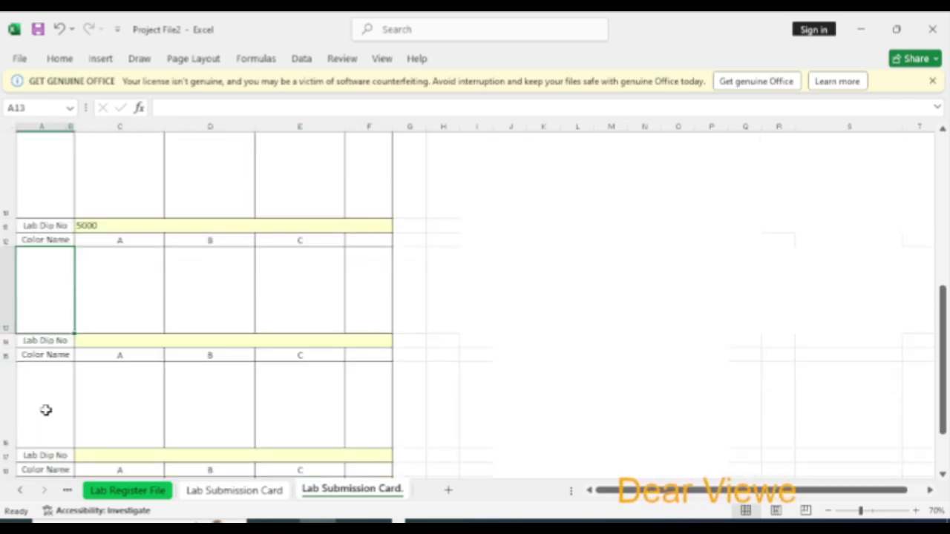
click(46, 410)
scroll(47, 371, down, 2)
click(63, 319)
scroll(142, 299, up, 4)
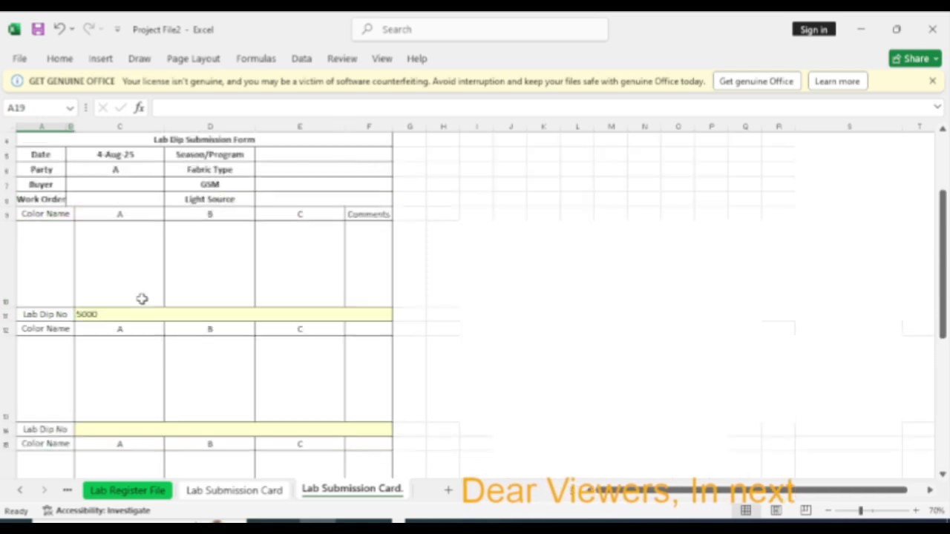
scroll(142, 299, up, 1)
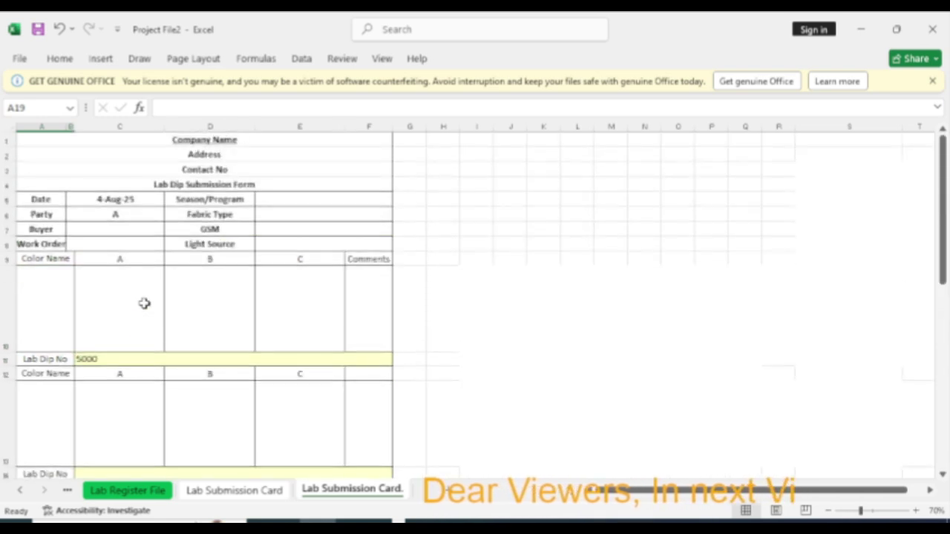
Review the Party formula in B6 and the fields needing it: Buyer, Work Order, Season/Program, Fabric Type, GSM, Light Source and Color Name
click(127, 214)
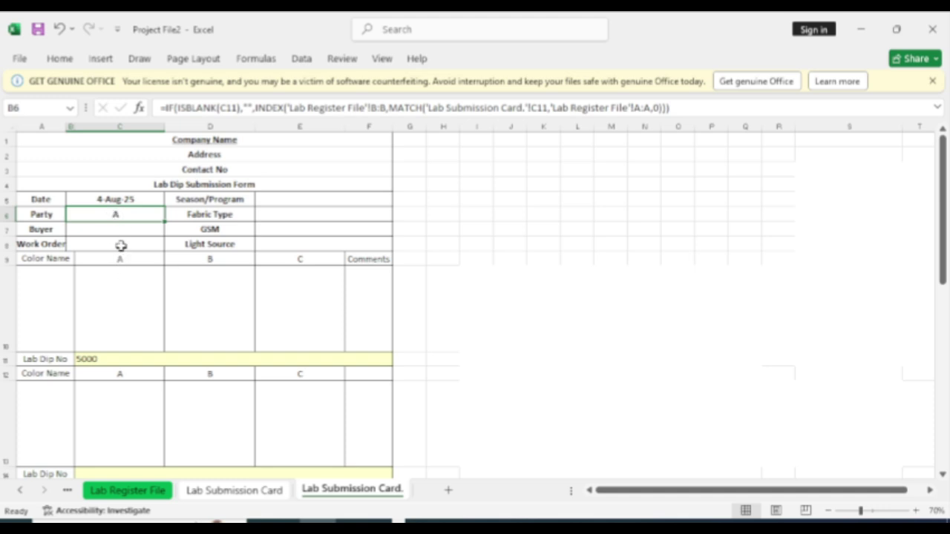
click(306, 202)
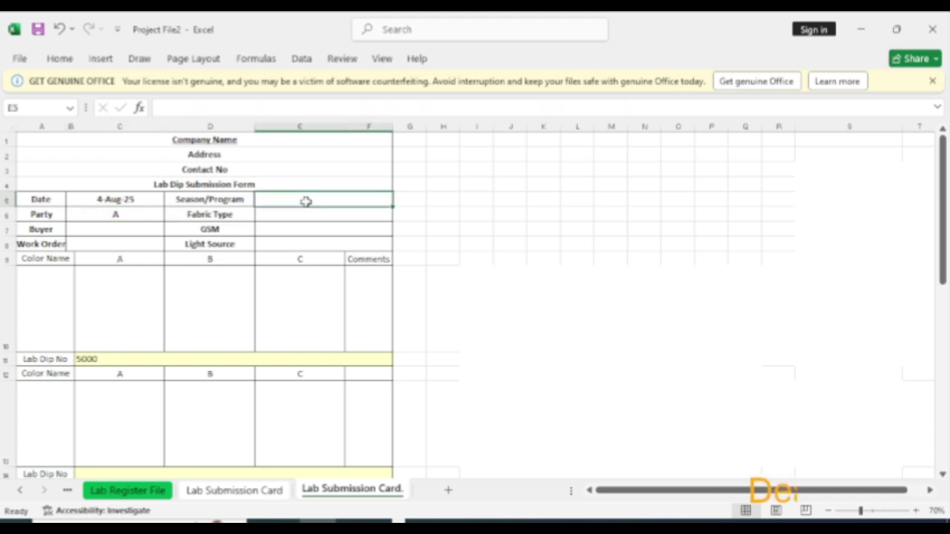
click(51, 292)
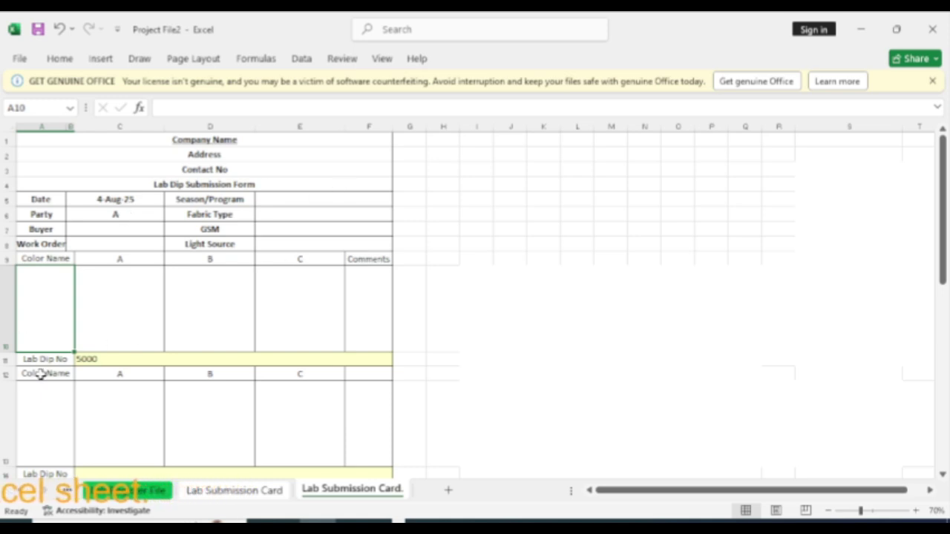
click(132, 216)
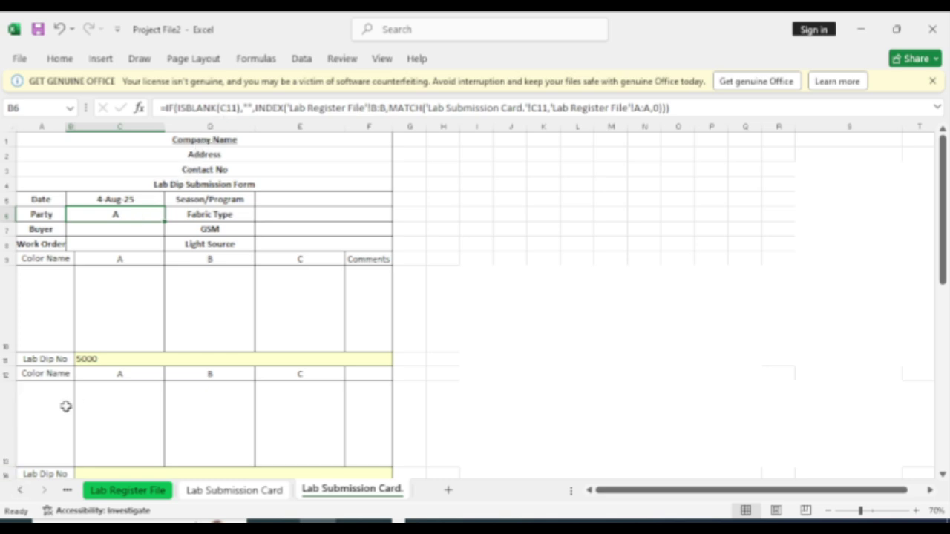
drag(93, 225, 104, 251)
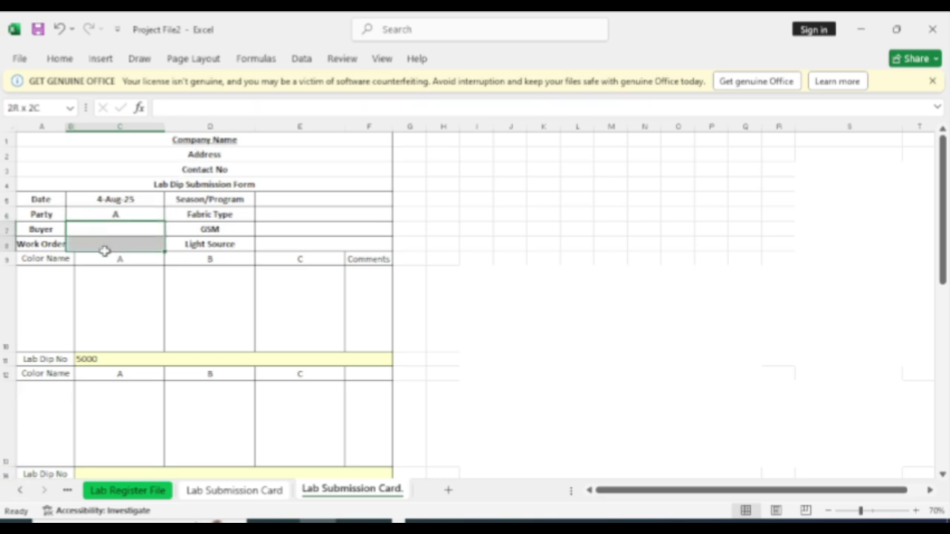
drag(276, 196, 284, 244)
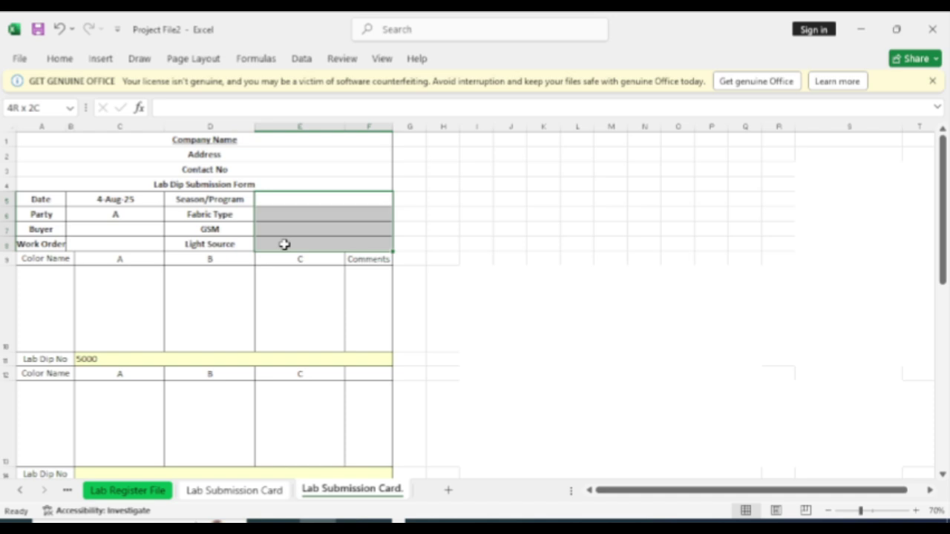
click(53, 233)
click(52, 247)
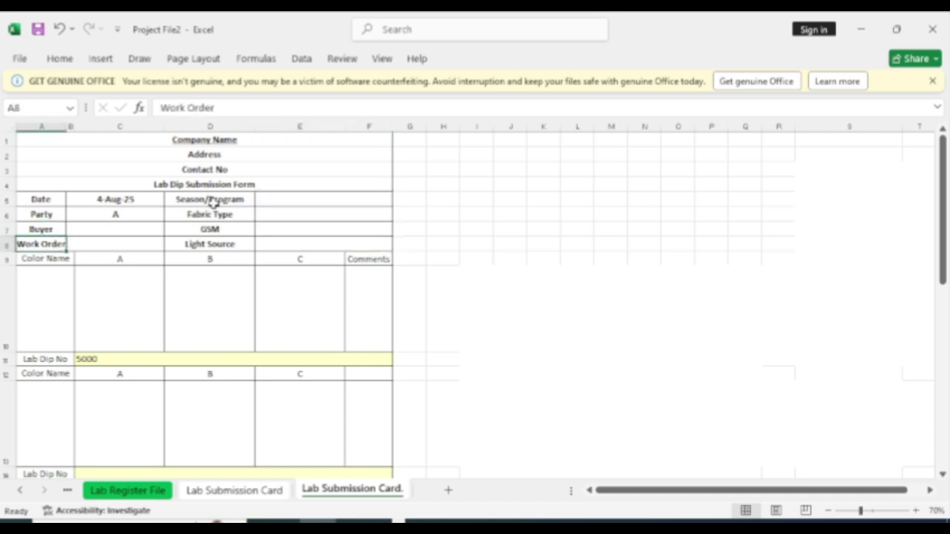
click(213, 203)
click(215, 217)
click(213, 230)
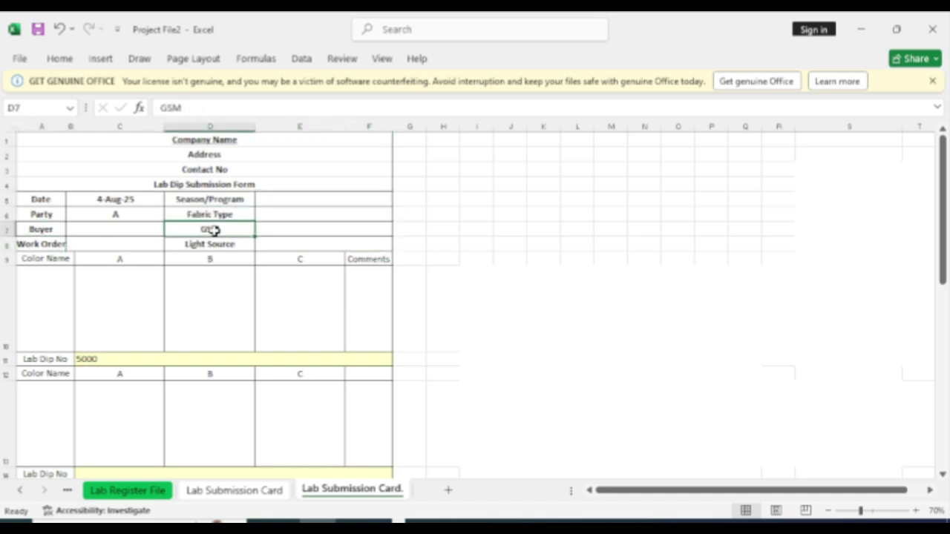
click(213, 245)
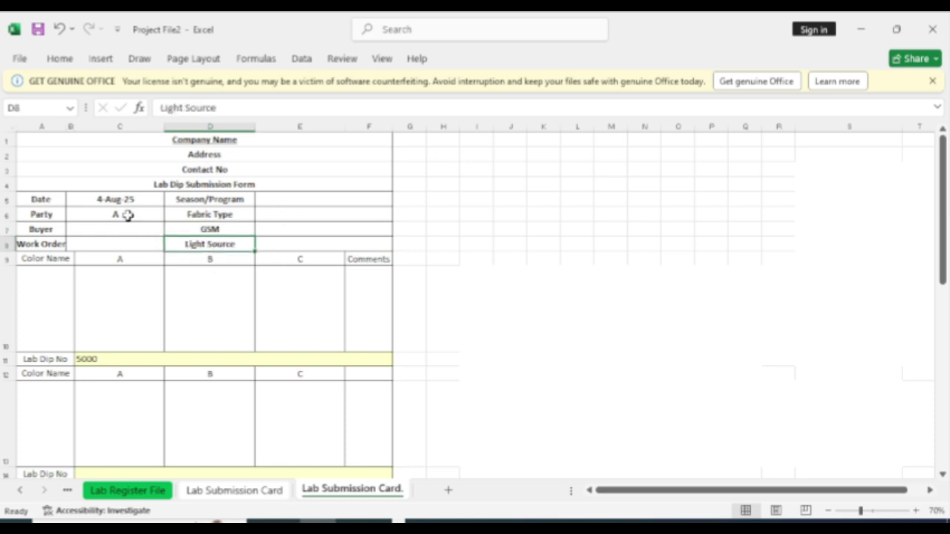
Make both Lab Dip No references ($C$11) and the register's MATCH column ($A:$A) absolute in the Party formula in B6
click(88, 359)
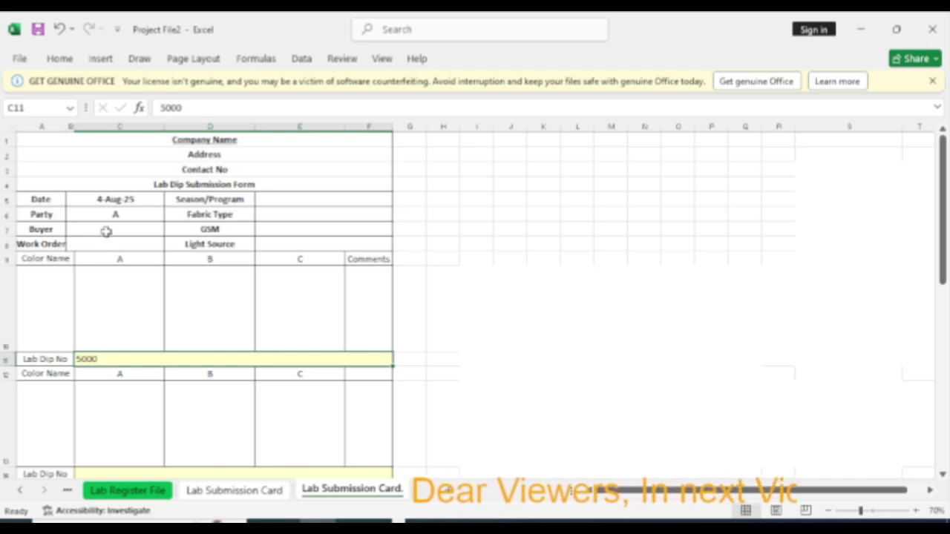
click(28, 107)
click(102, 359)
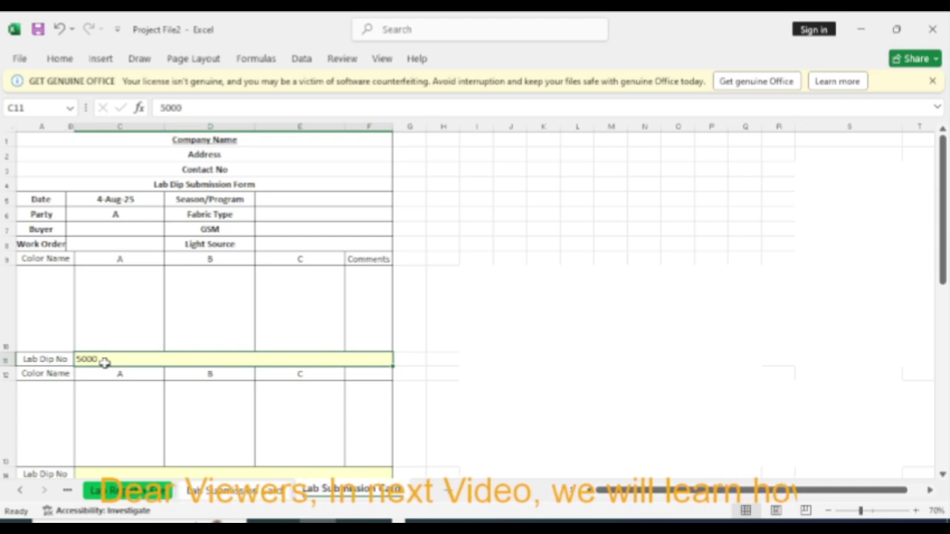
click(118, 216)
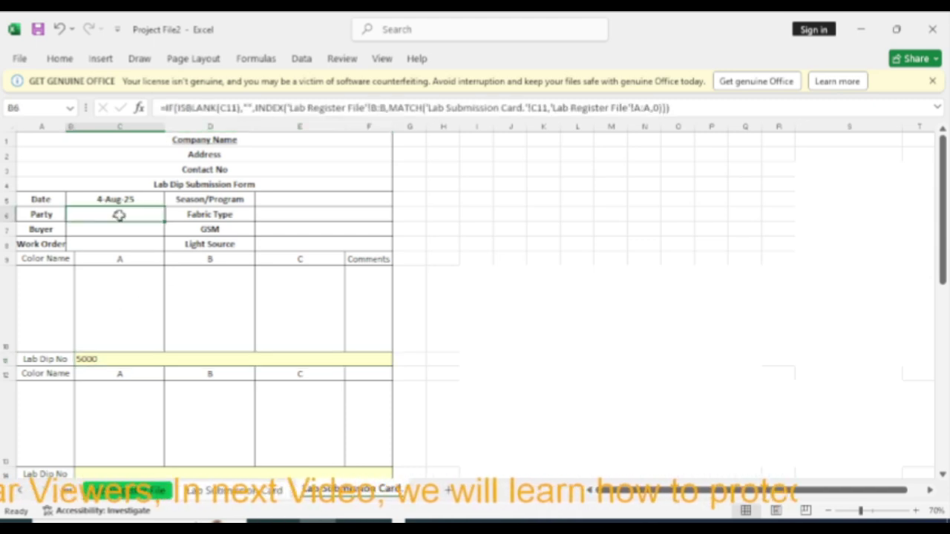
click(228, 107)
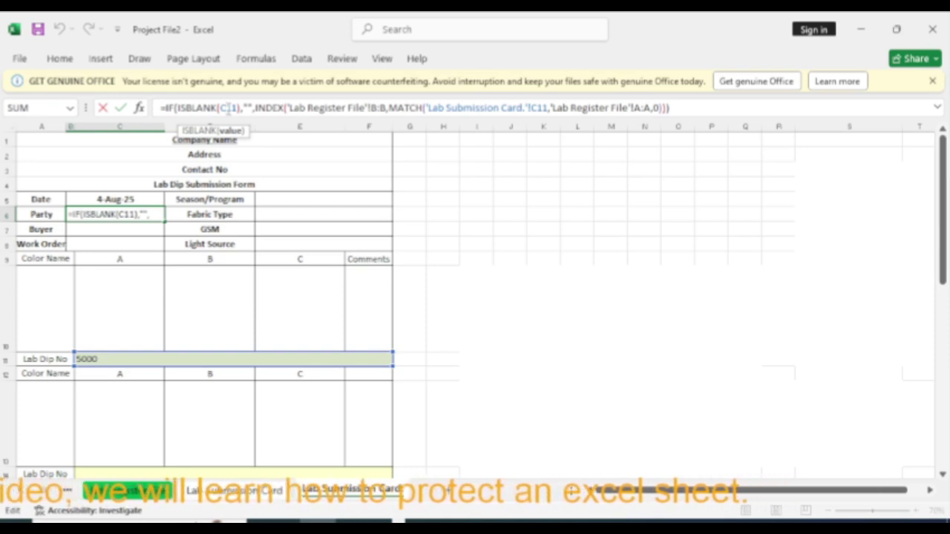
key(F4)
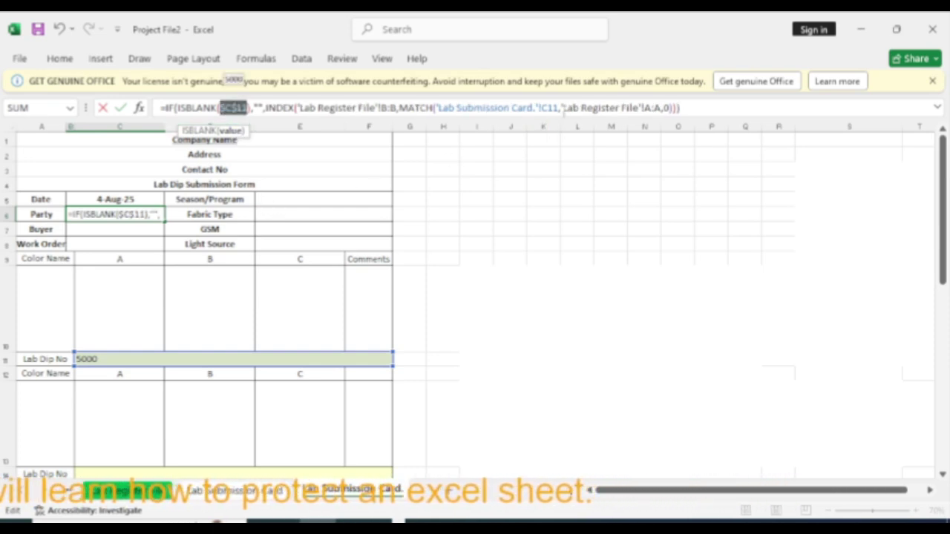
click(548, 108)
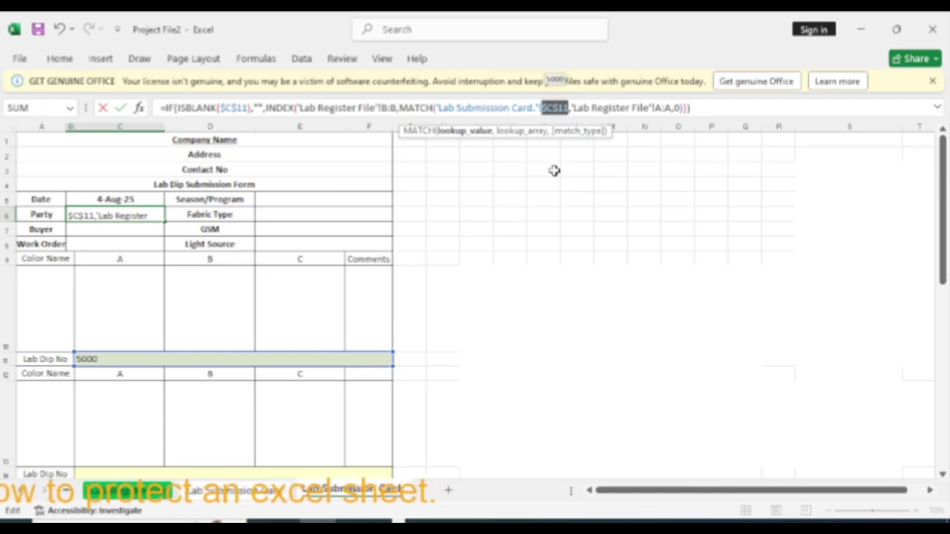
click(659, 108)
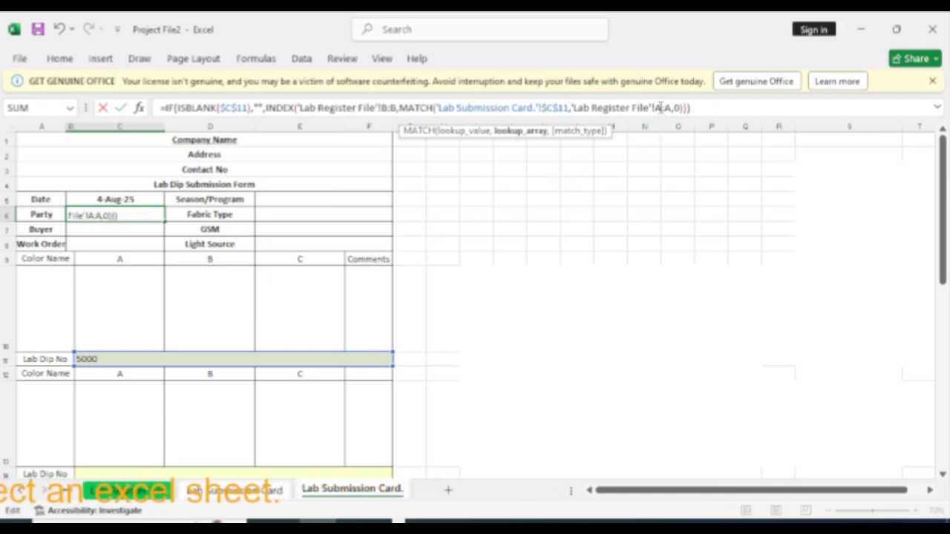
double_click(659, 107)
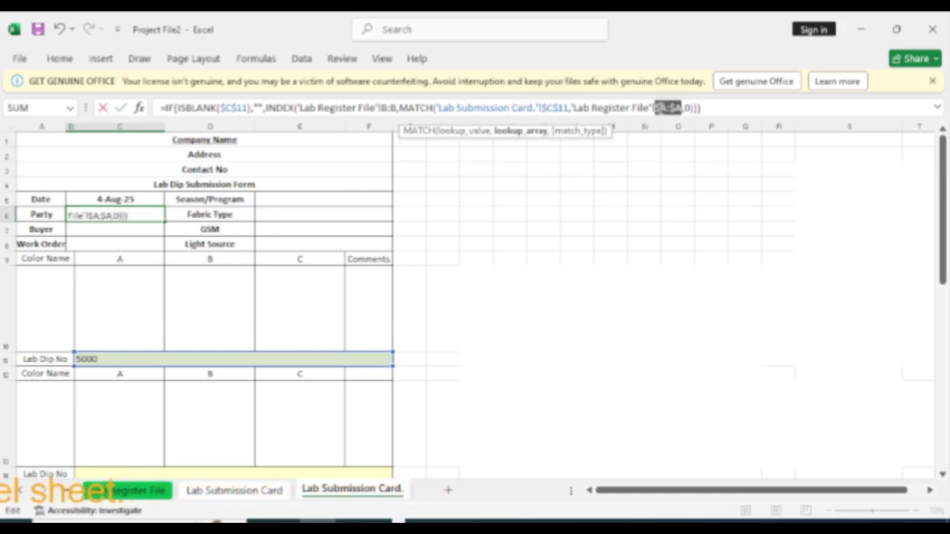
key(Return)
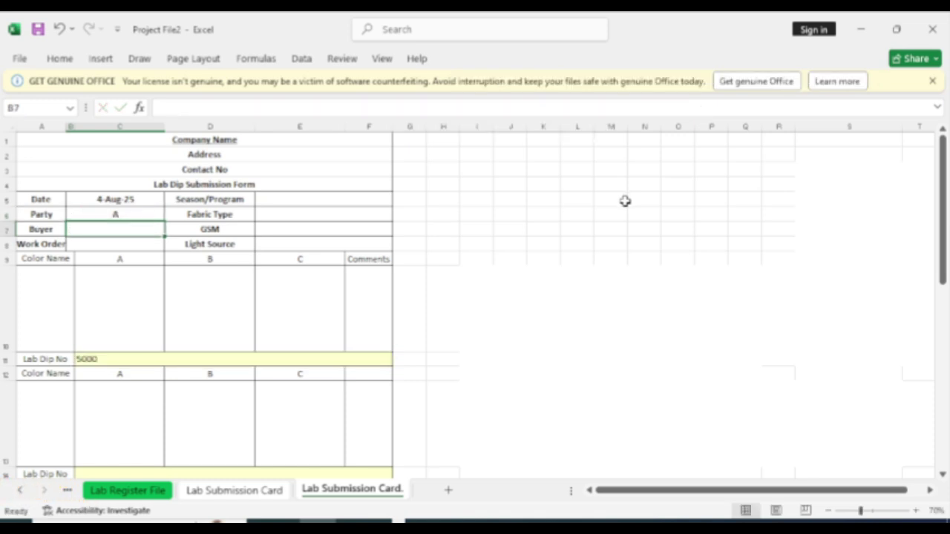
Copy the Party formula from B6 into the Buyer and Work Order cells and the value cells from Season/Program down to Light Source
click(129, 213)
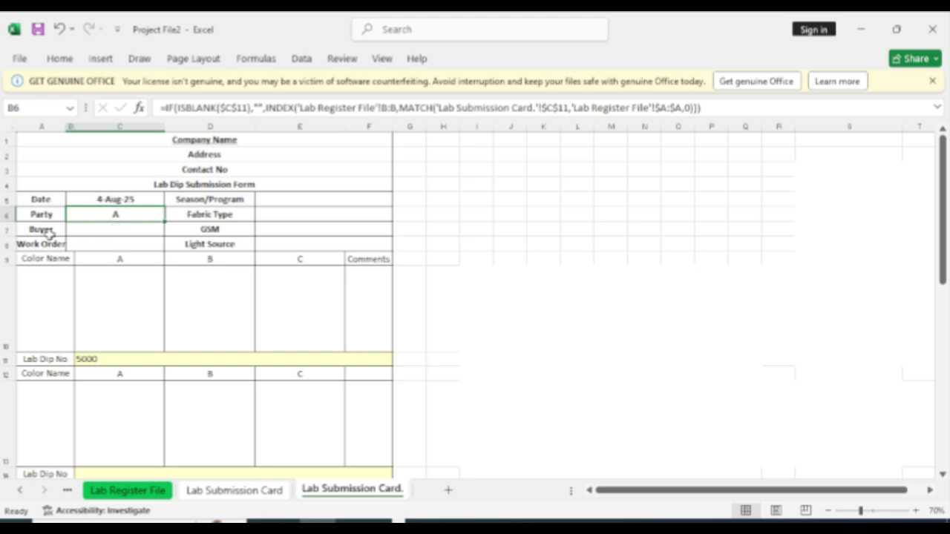
click(115, 232)
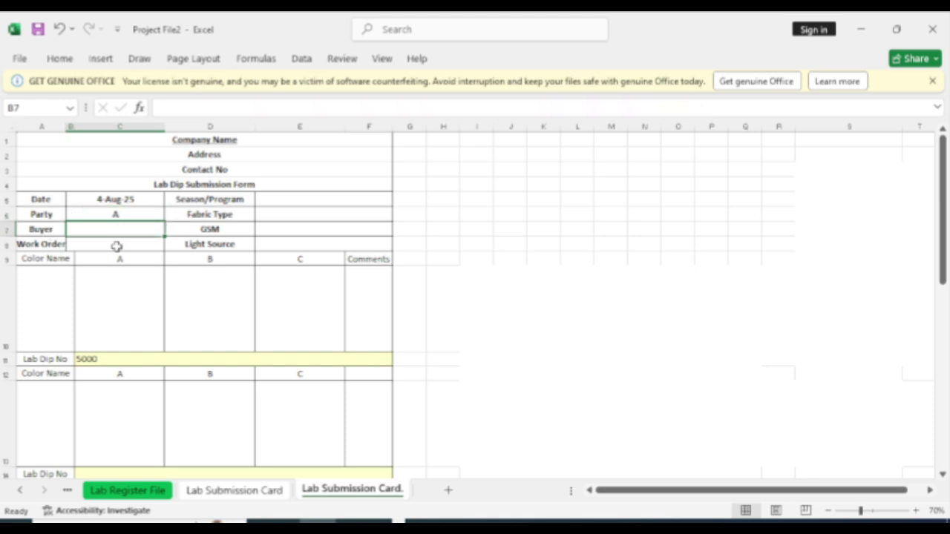
click(286, 202)
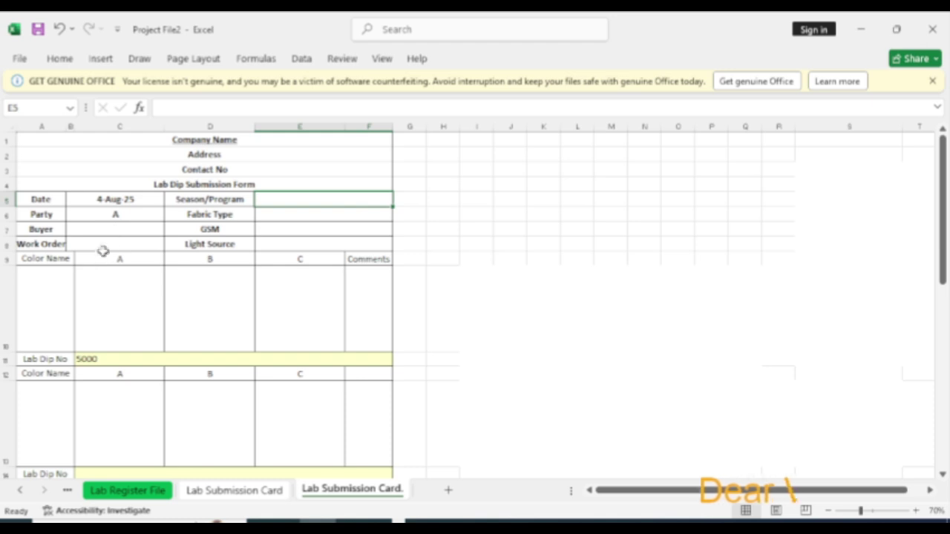
click(121, 216)
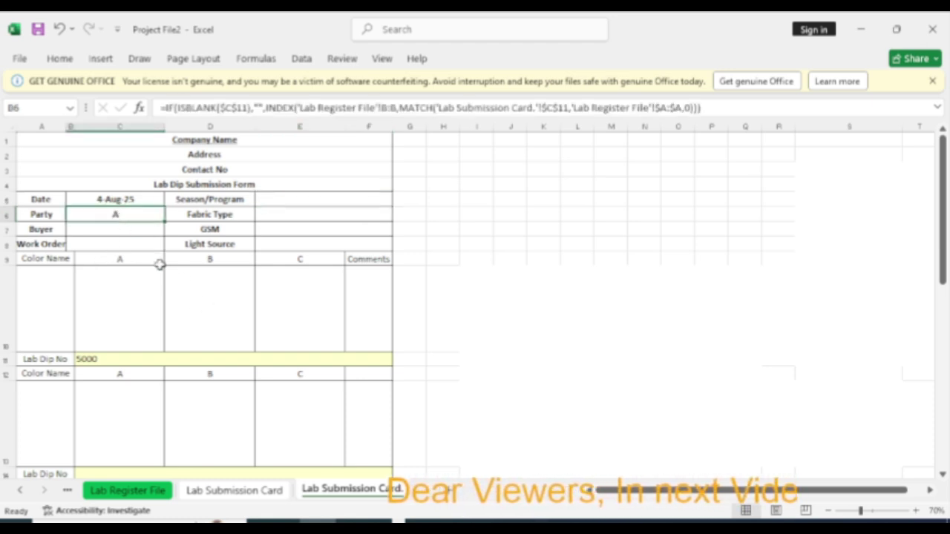
key(ctrl+c)
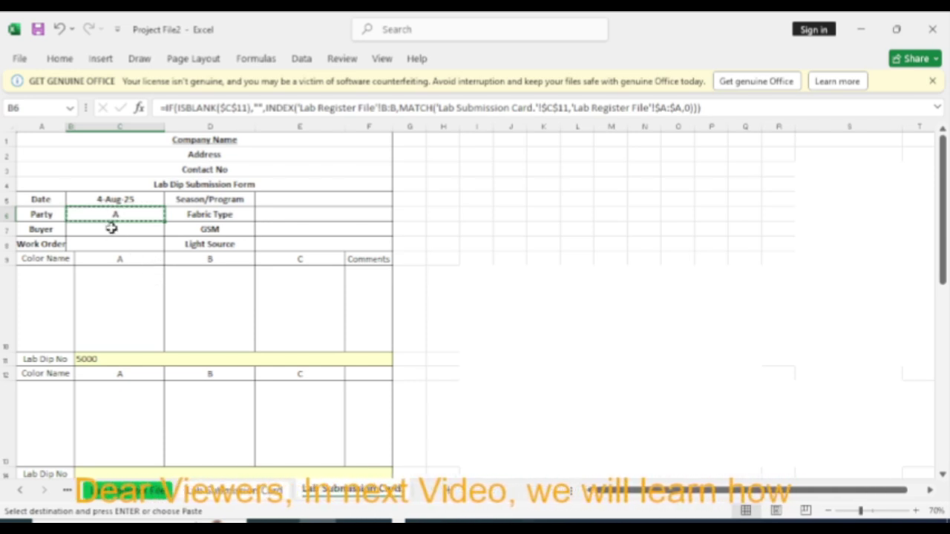
drag(111, 227, 117, 241)
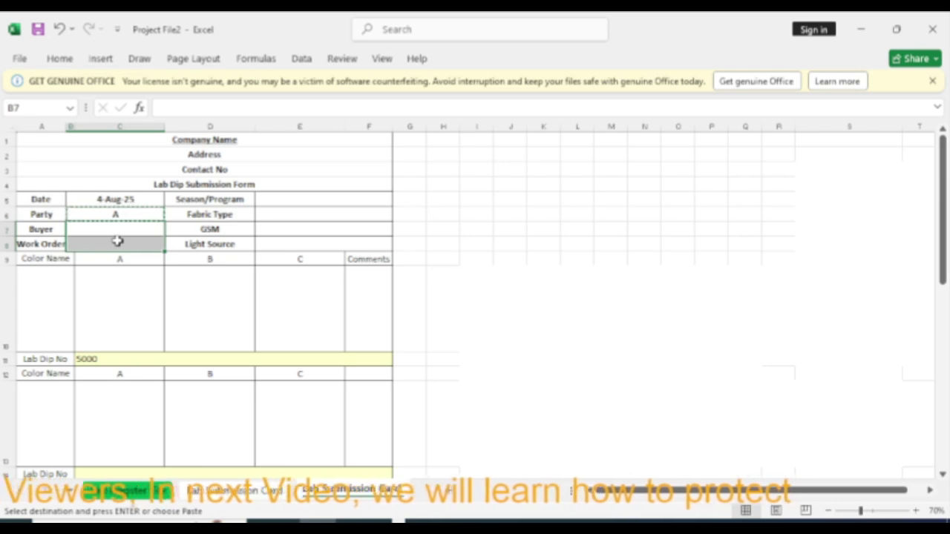
key(ctrl+v)
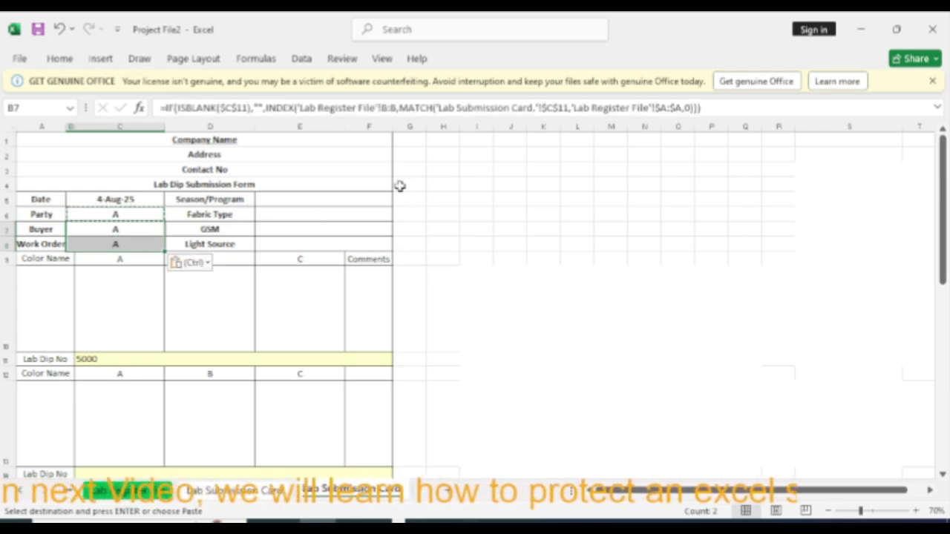
drag(316, 201, 323, 241)
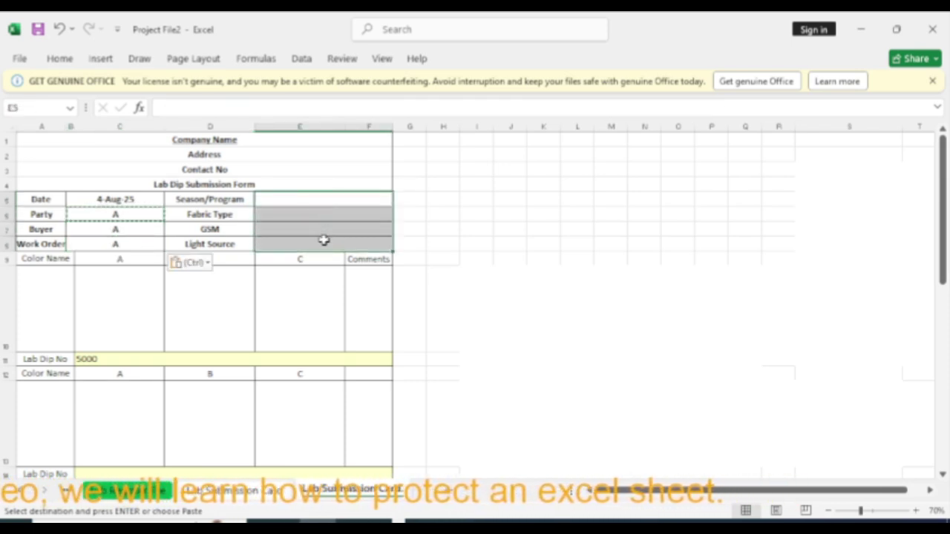
key(ctrl+v)
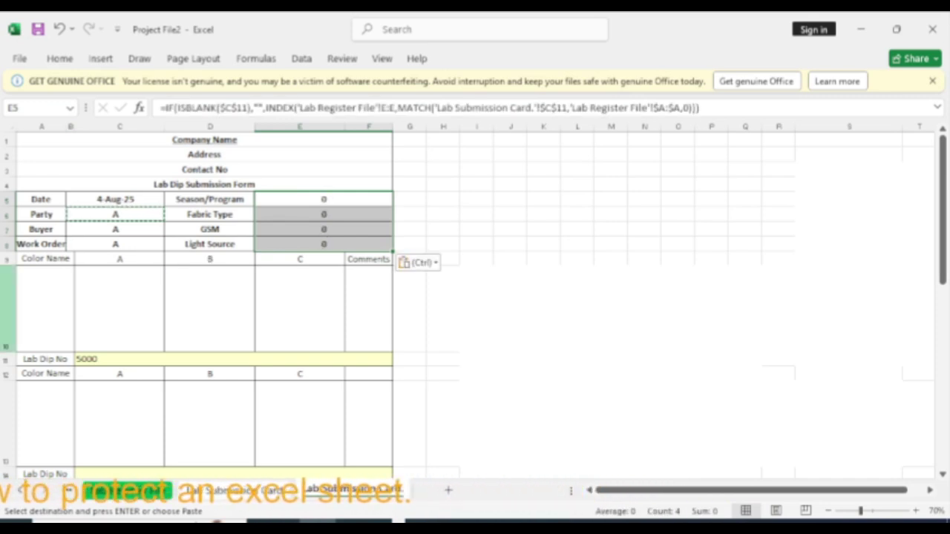
Paste the copied Party formula into the Color Name cell of all four color blocks: A10, A13, A16 and A19
click(37, 299)
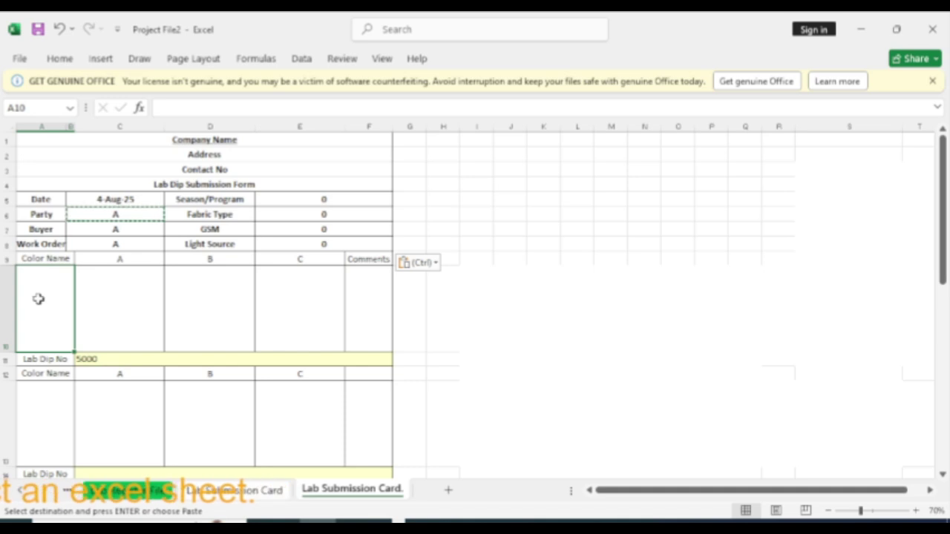
ctrl+click(40, 423)
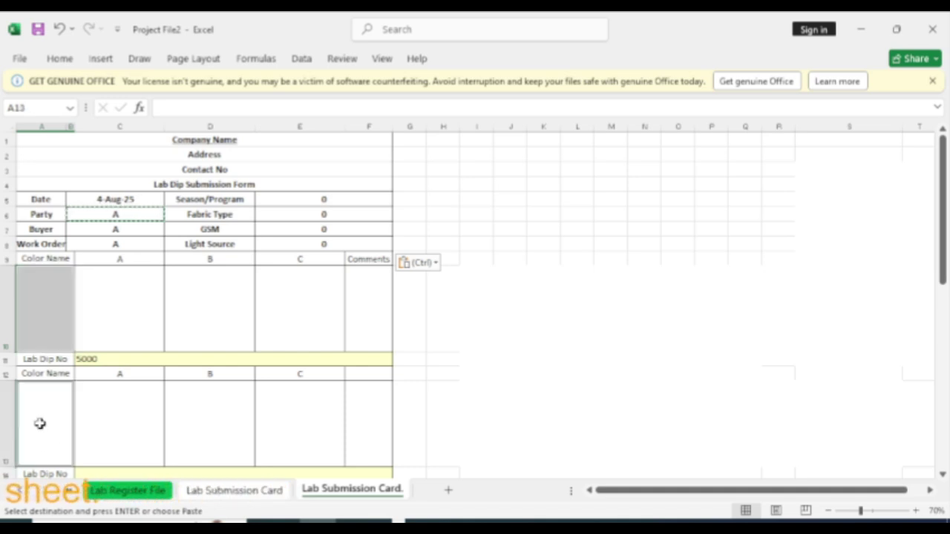
key(ctrl+v)
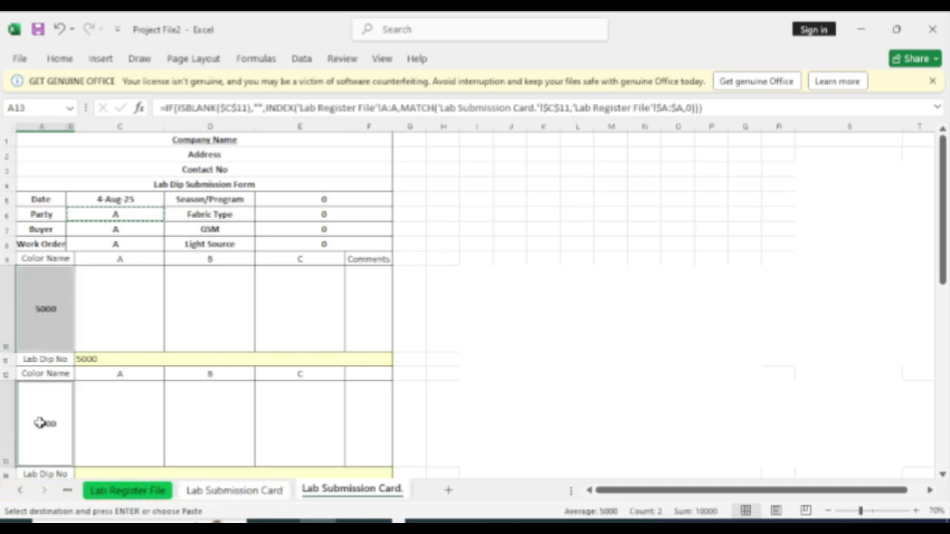
scroll(40, 423, down, 3)
click(39, 300)
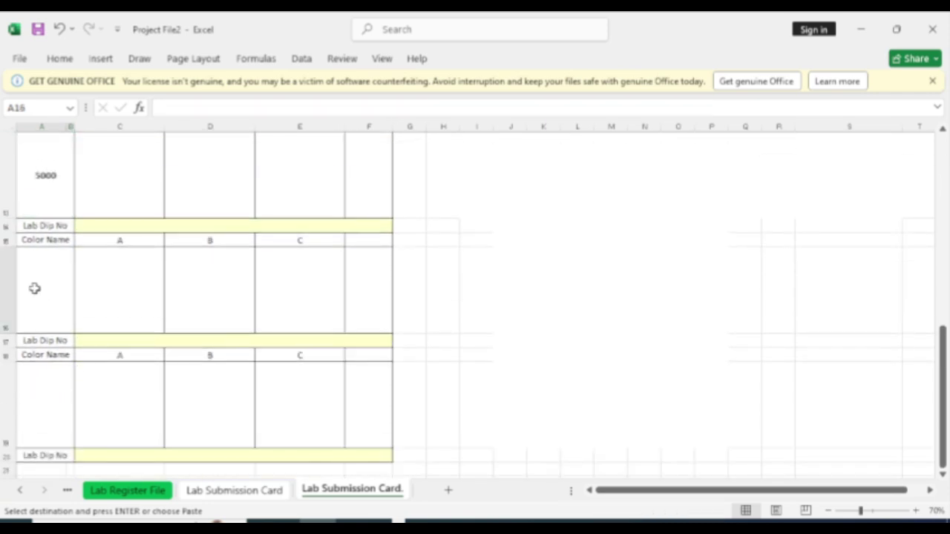
ctrl+click(29, 400)
key(ctrl+v)
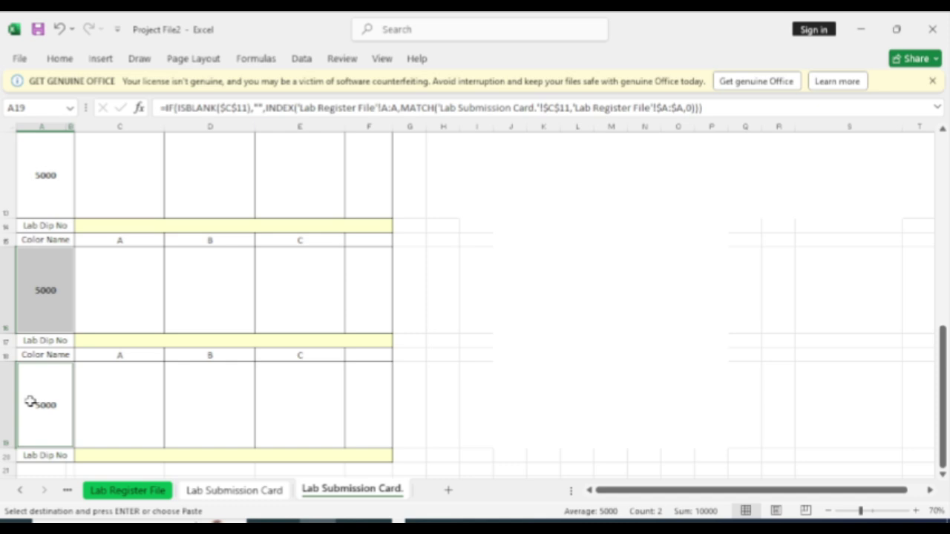
Try to replace the B:B range in the Buyer formula in B7 by picking the Buyer Name column in the Lab Register File
scroll(199, 327, up, 5)
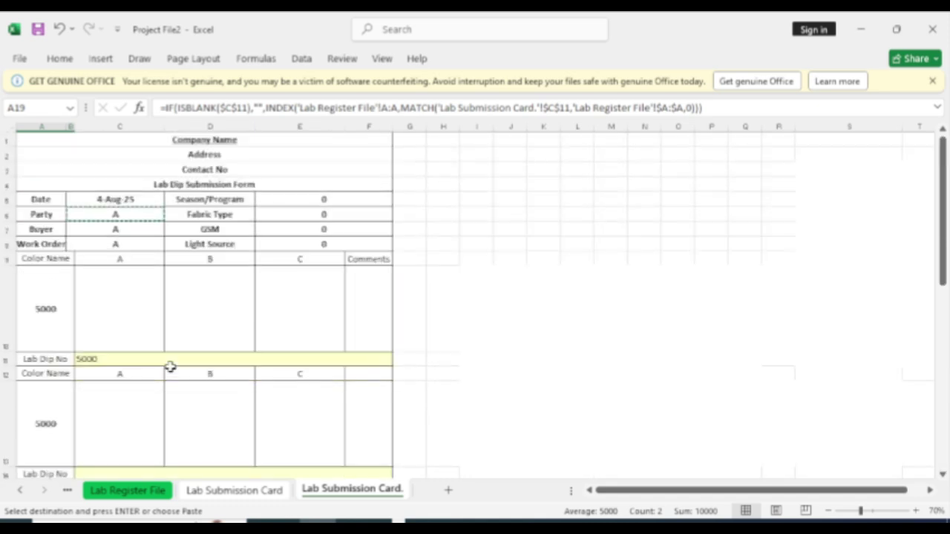
scroll(112, 299, down, 2)
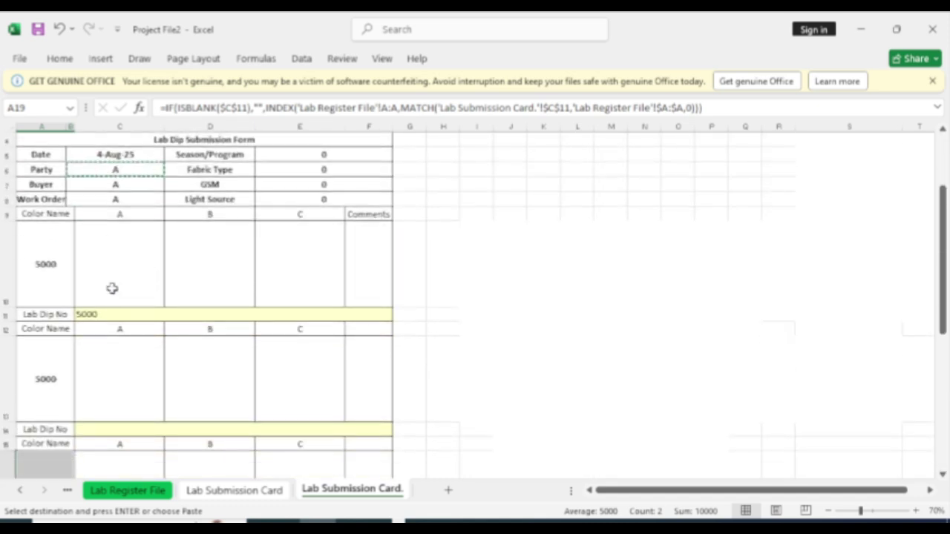
click(50, 185)
click(119, 186)
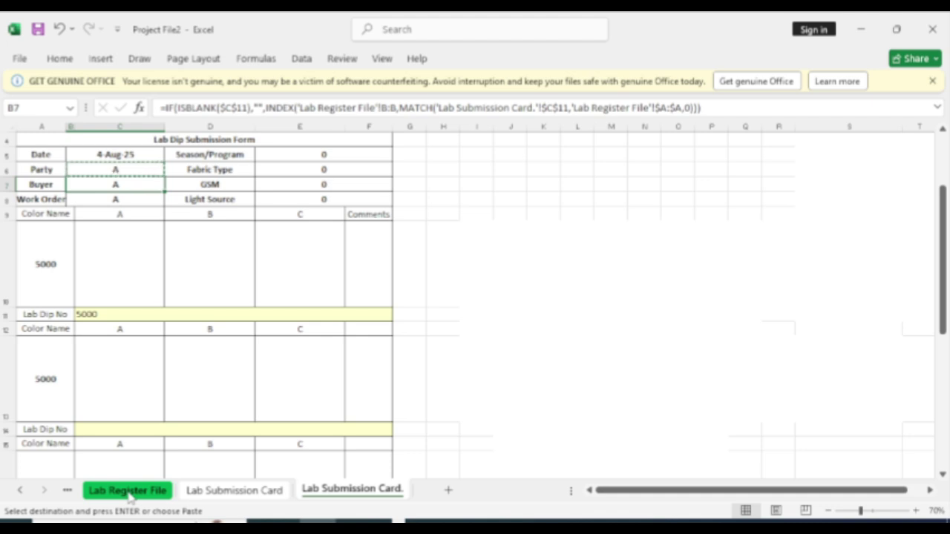
click(394, 109)
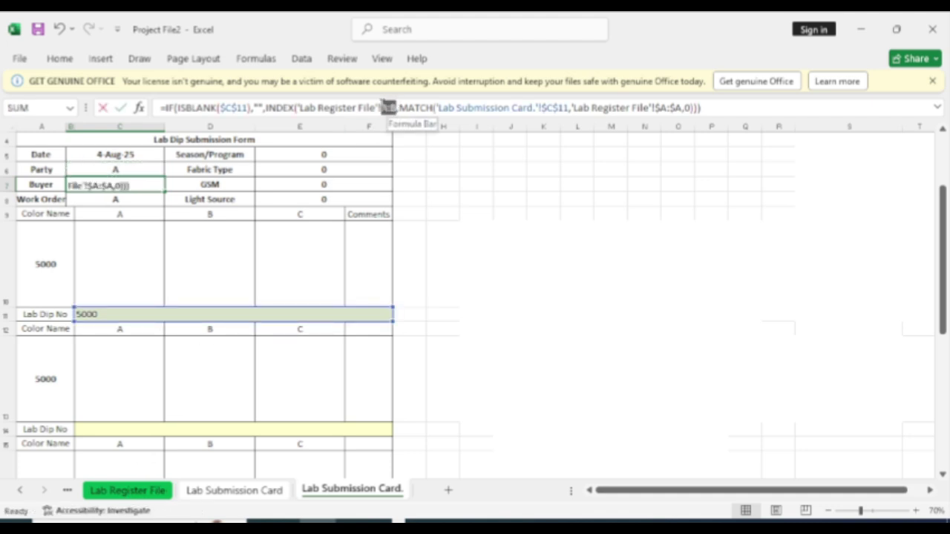
double_click(389, 108)
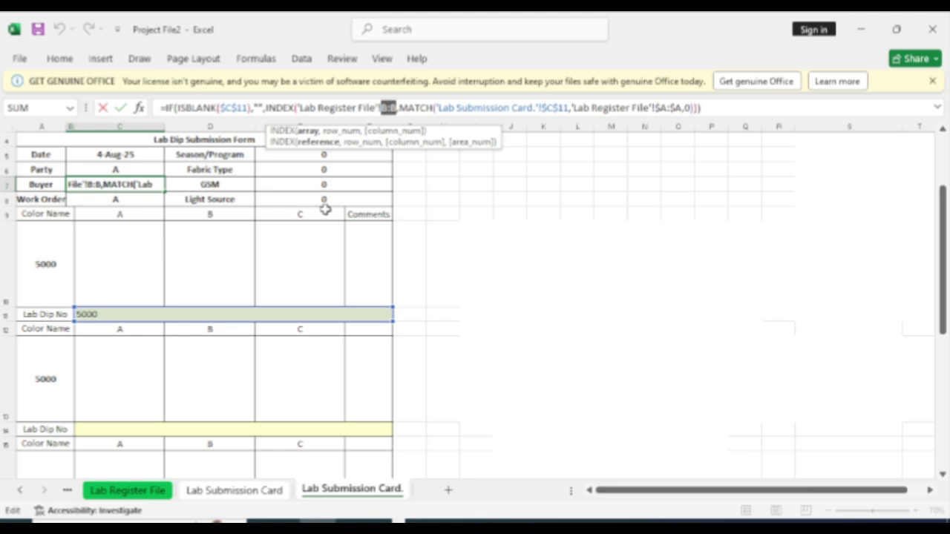
click(117, 496)
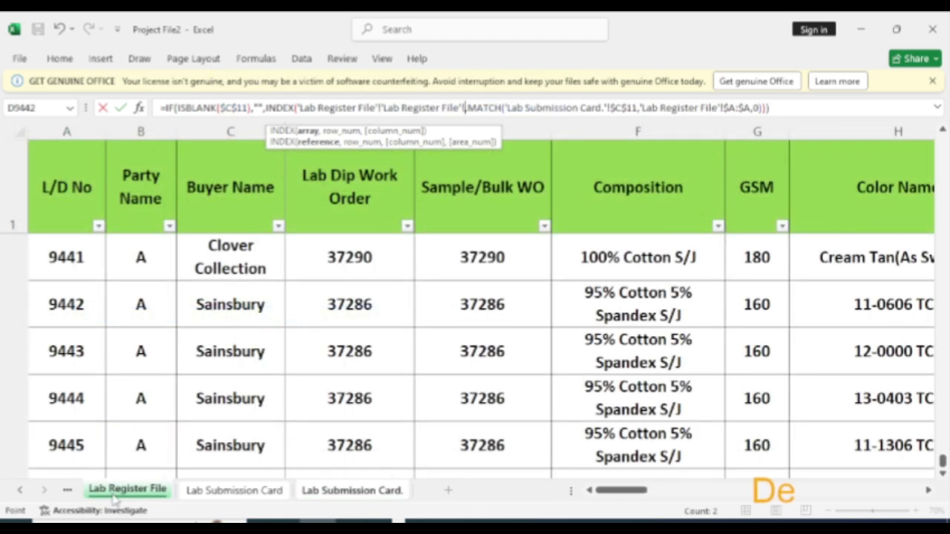
click(230, 131)
key(Return)
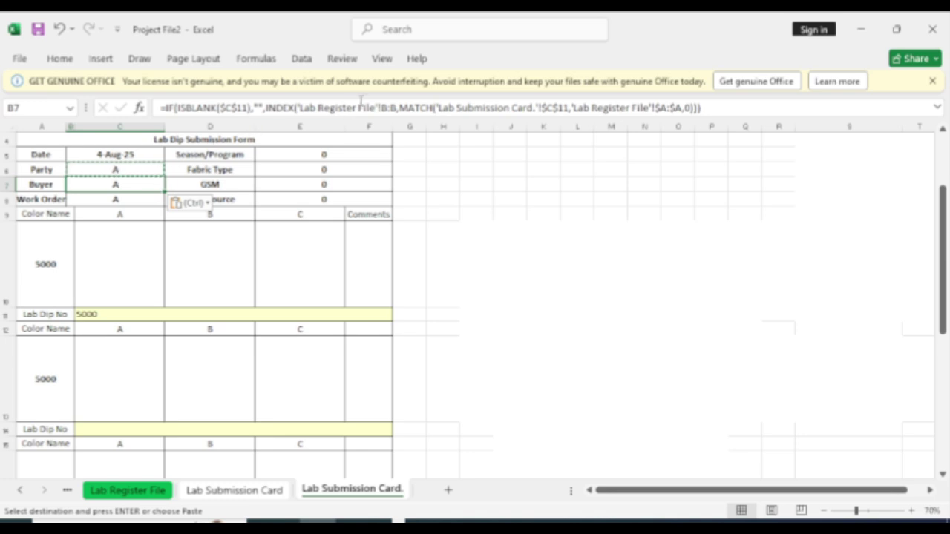
Change the INDEX range of the Buyer formula in B7 to column C:C of the Lab Register File
click(392, 108)
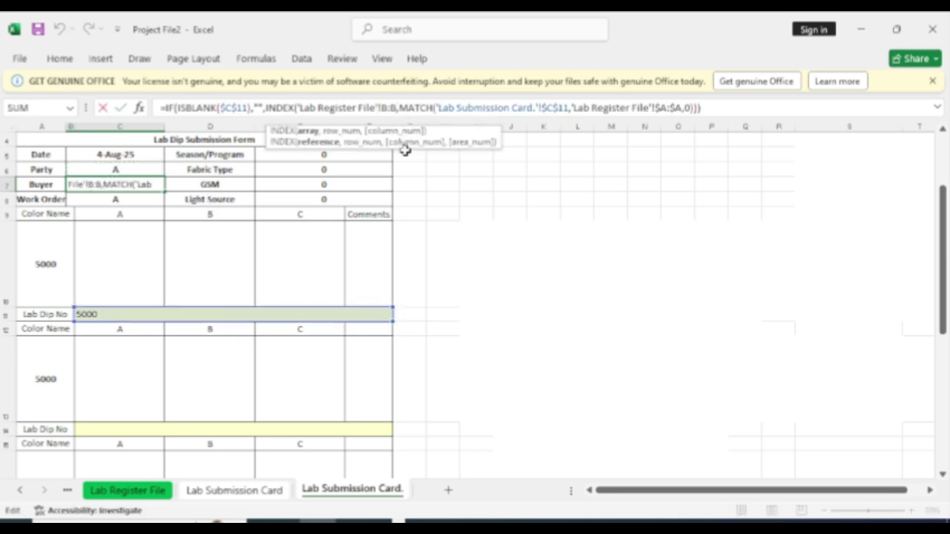
key(BackSpace)
key(BackSpace)
key(BackSpace)
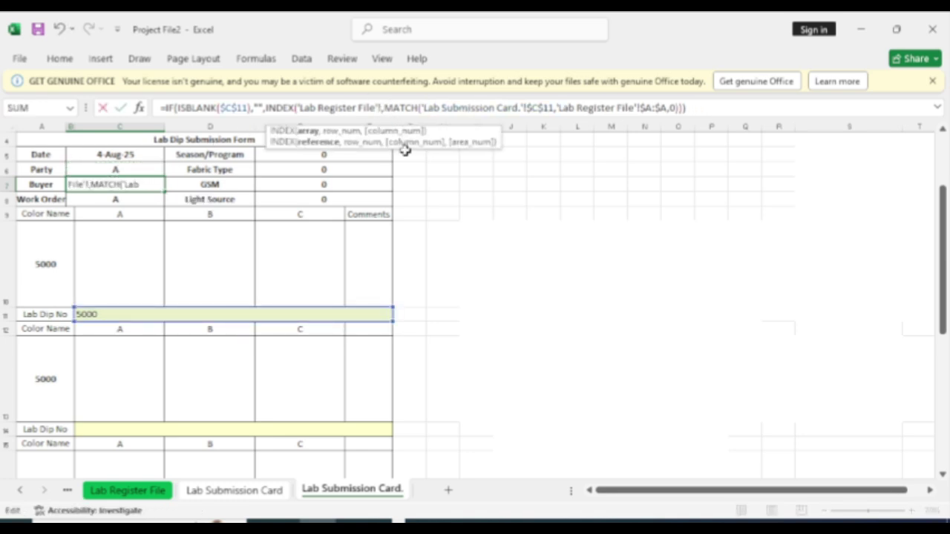
text(C:)
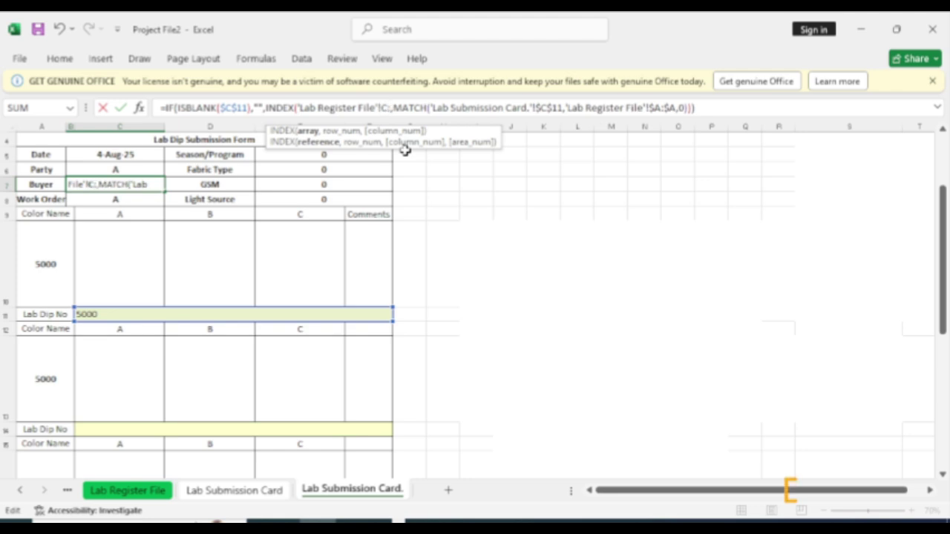
text(C)
key(Return)
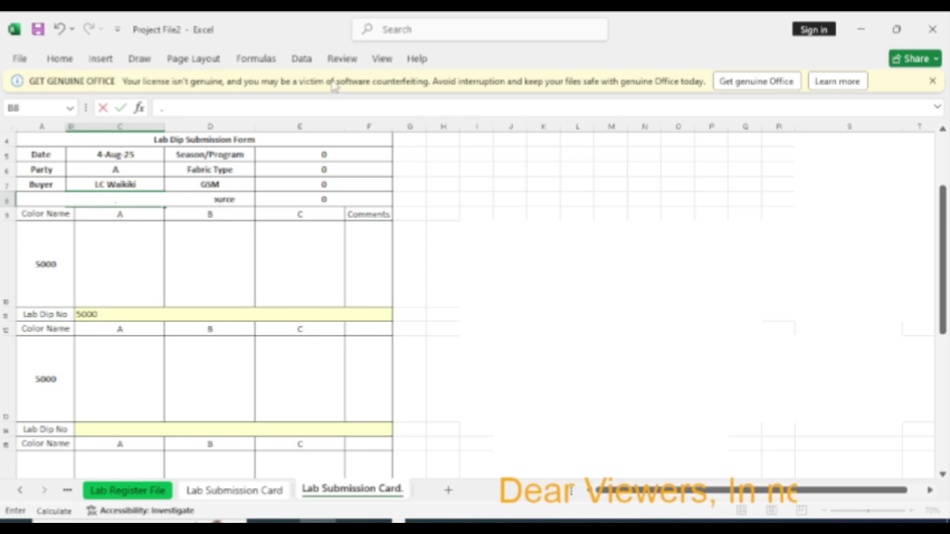
Point the INDEX range of the Work Order formula in B8 to the register's Lab Dip Work Order column, D:D
text(=IF(ISBLANK($C$11),"",INDEX('Lab Register File'!B:B,MATCH('Lab Submission Card.'!$C$11,'Lab Register File'!$A:$A,0))))
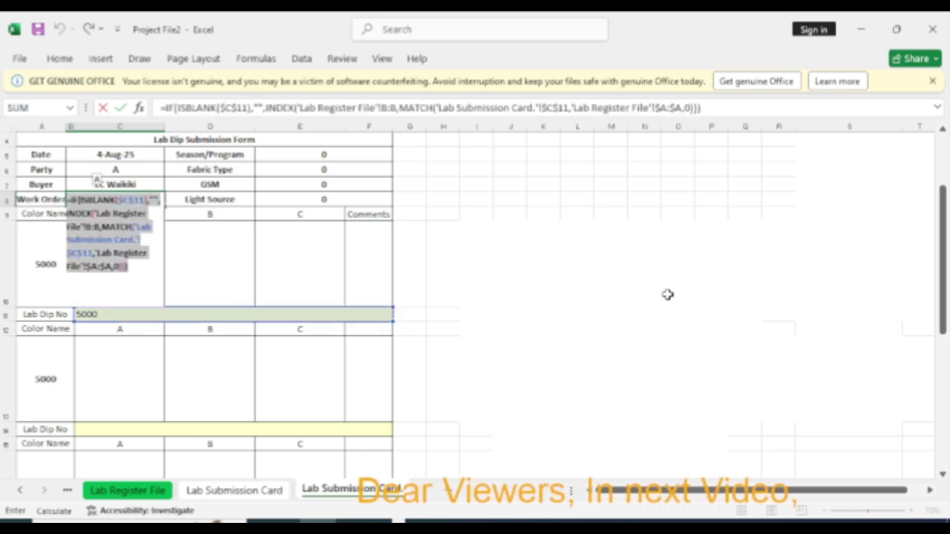
key(Return)
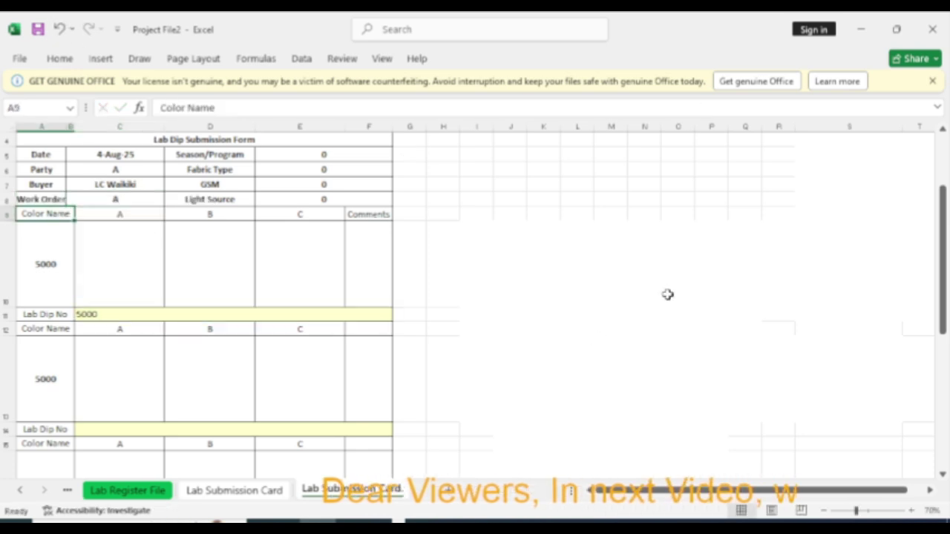
click(121, 196)
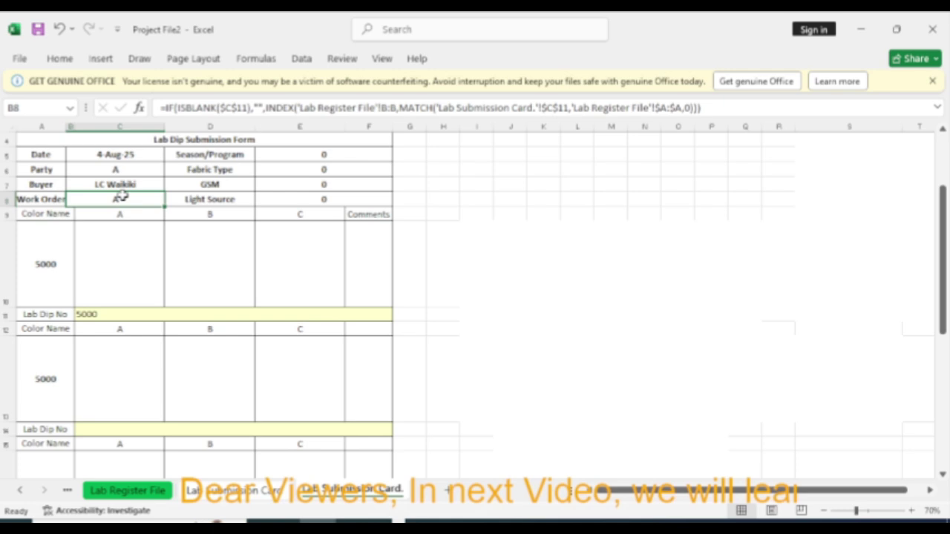
click(126, 491)
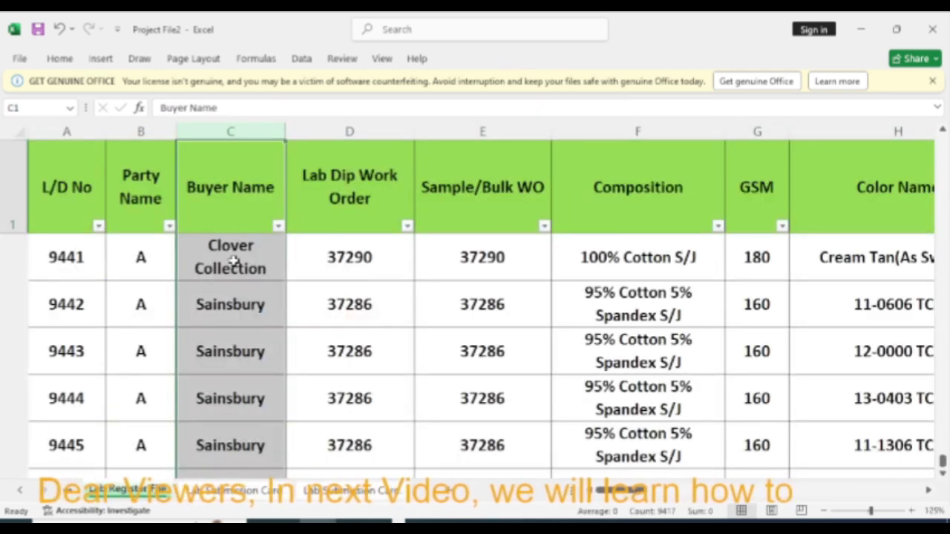
click(335, 133)
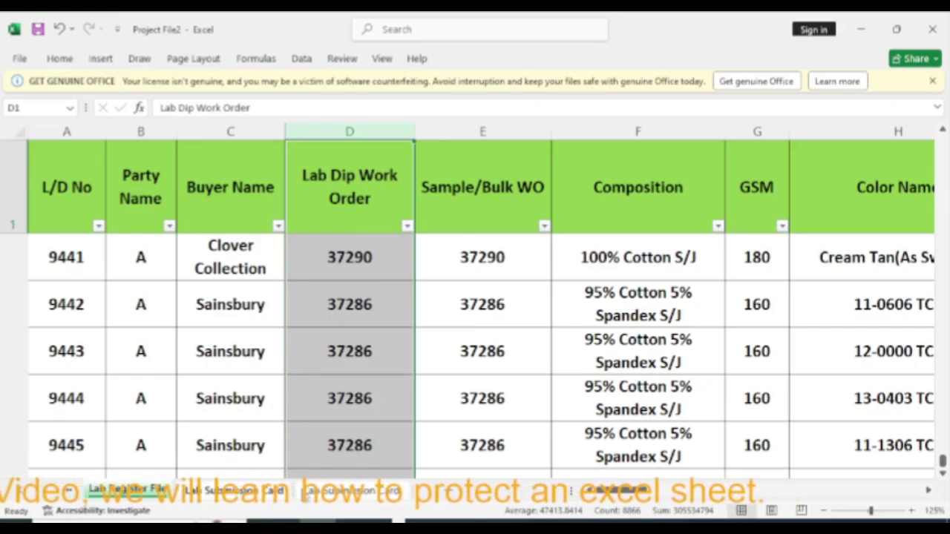
click(313, 492)
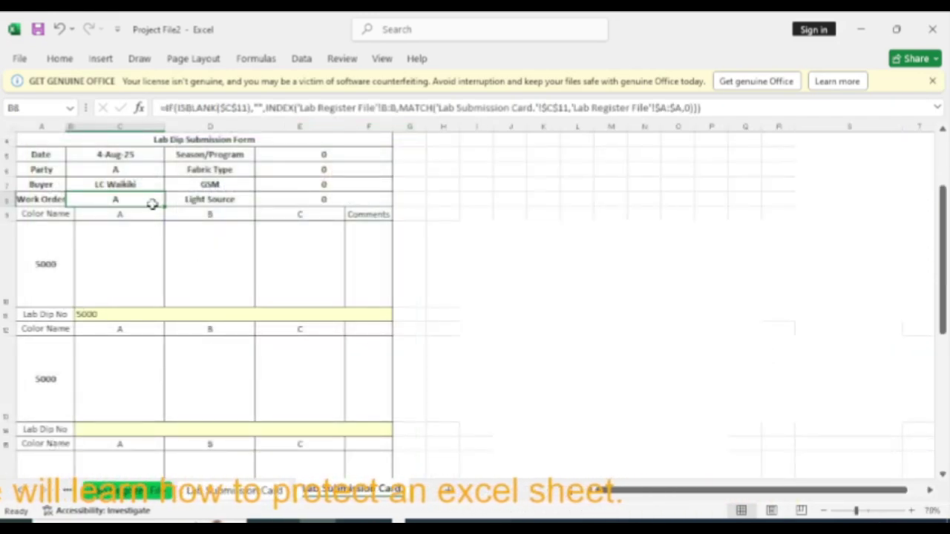
click(396, 108)
key(BackSpace)
key(BackSpace)
key(BackSpace)
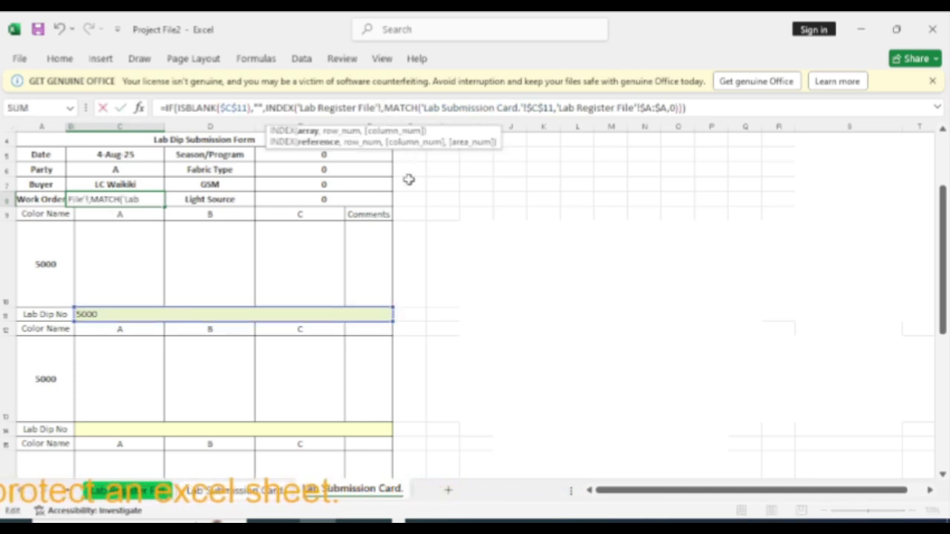
text(D:)
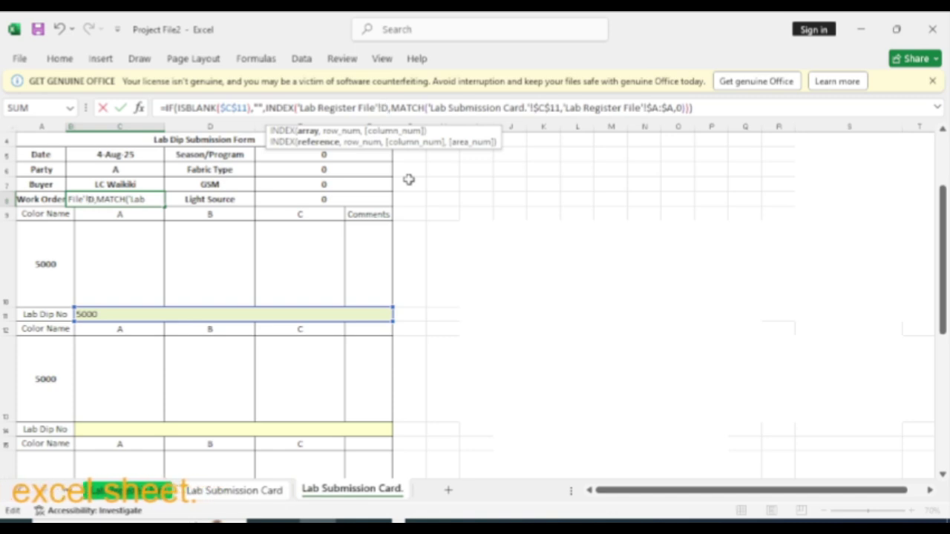
text(D)
key(Return)
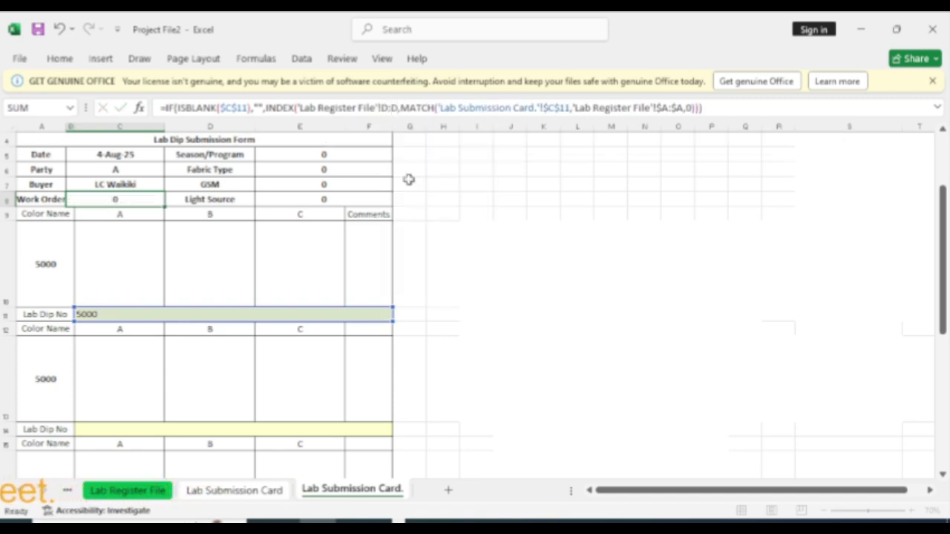
Change the INDEX range of the Season/Program formula in E5 to column T:T of the Lab Register File
click(327, 156)
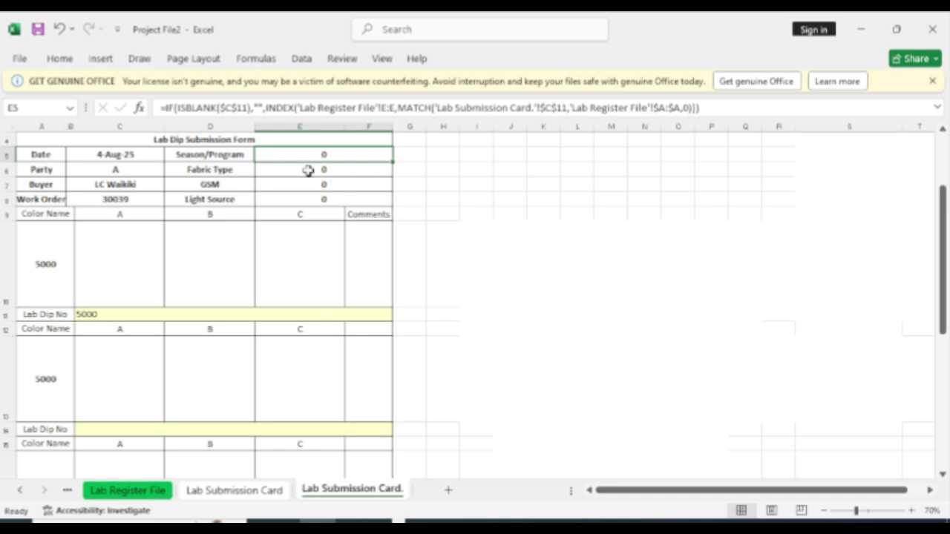
click(395, 108)
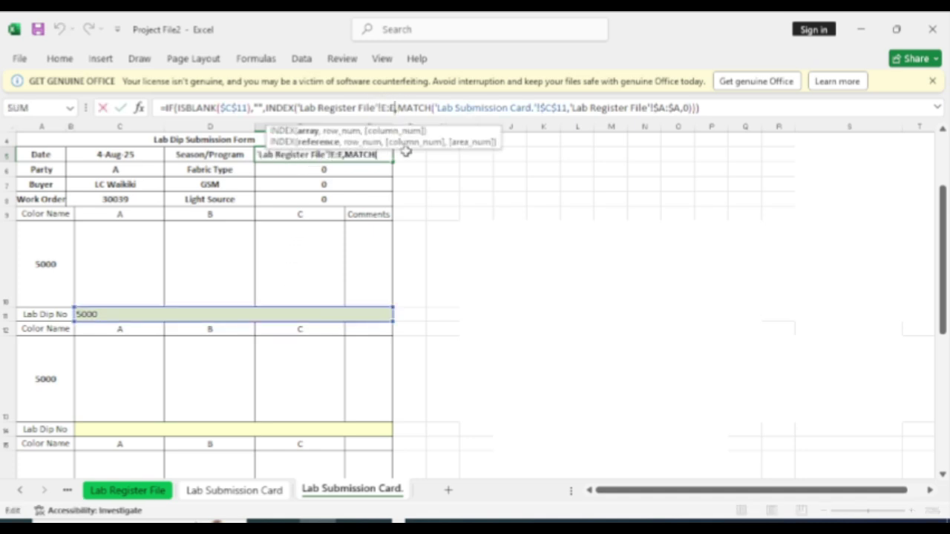
key(BackSpace)
key(BackSpace)
key(BackSpace)
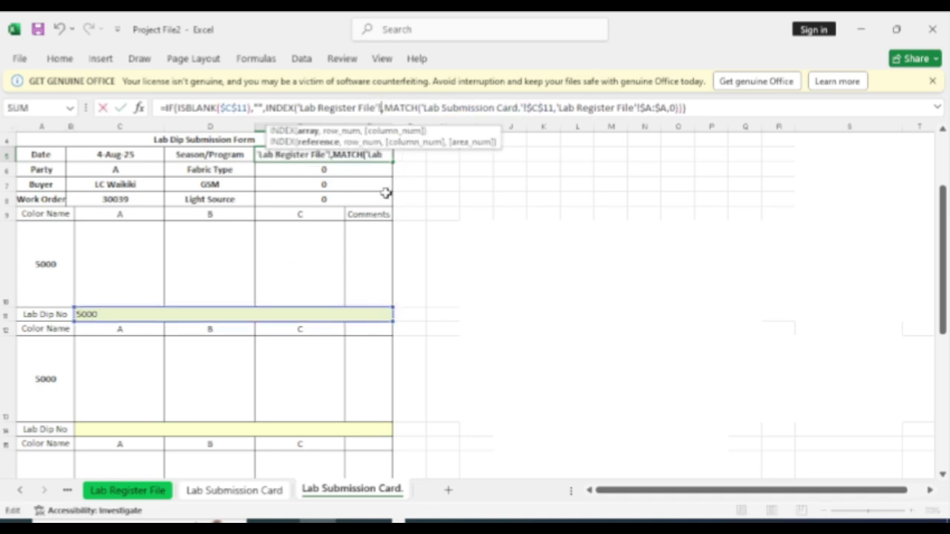
text(T:T)
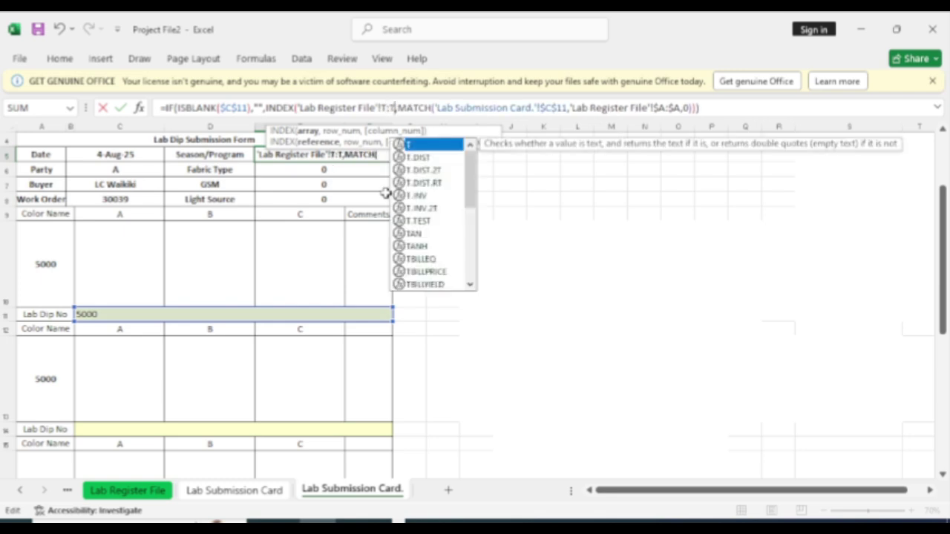
key(Return)
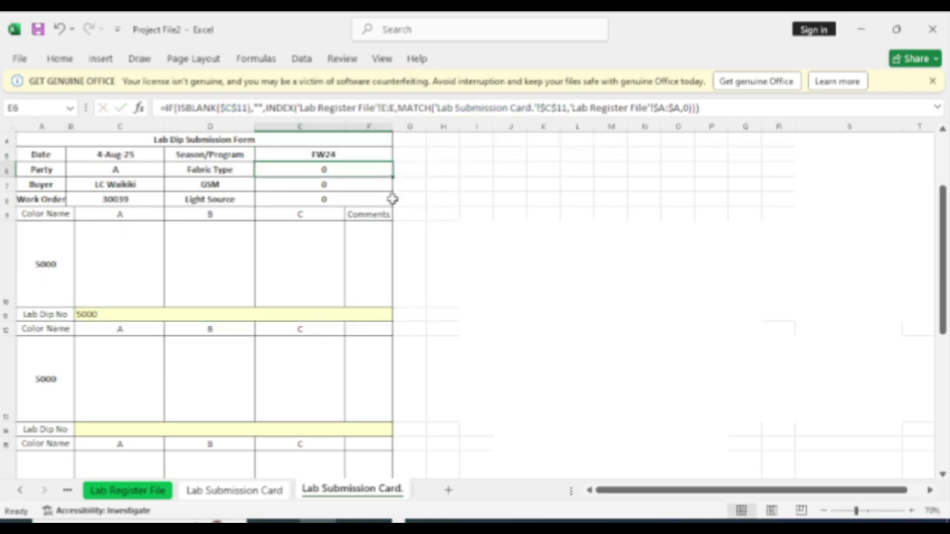
Change the INDEX range of the Fabric Type formula in E6 to the Composition column, F:F, of the Lab Register File
click(231, 171)
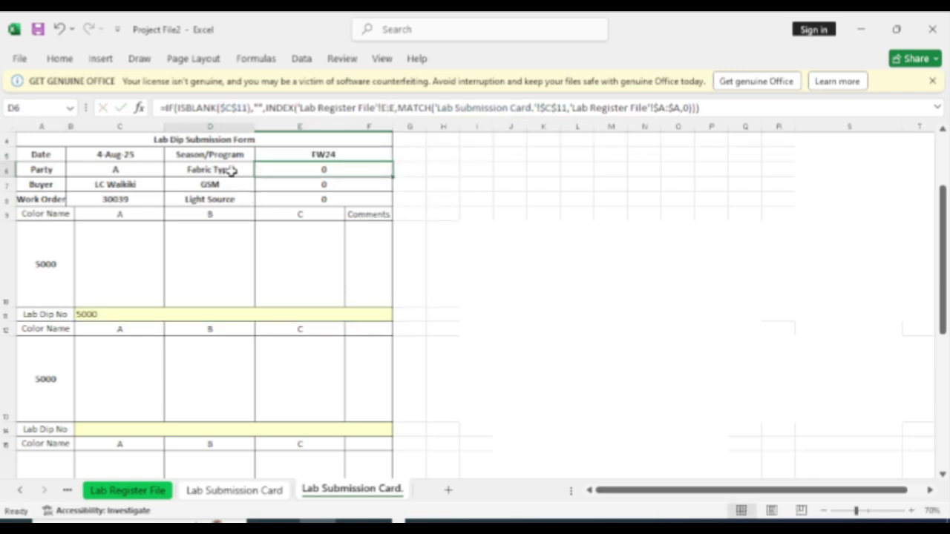
click(327, 170)
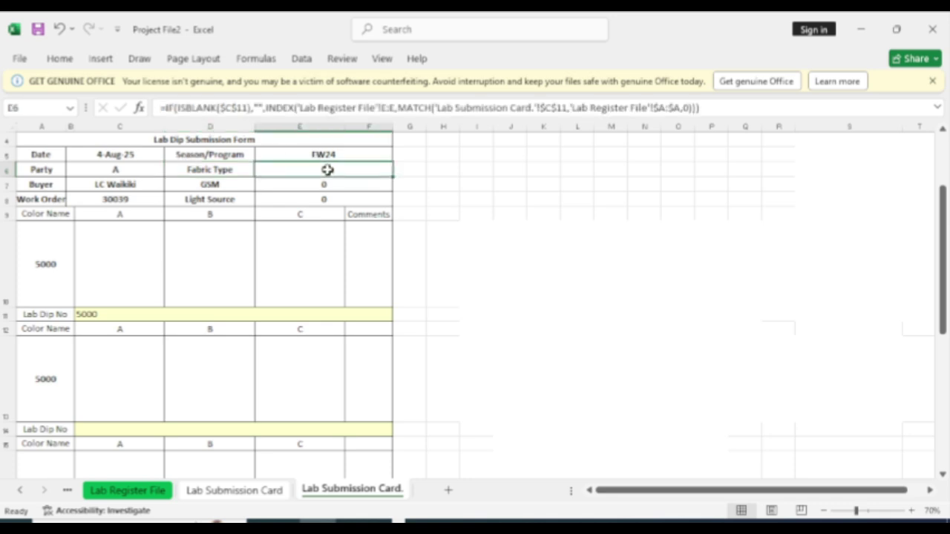
click(134, 491)
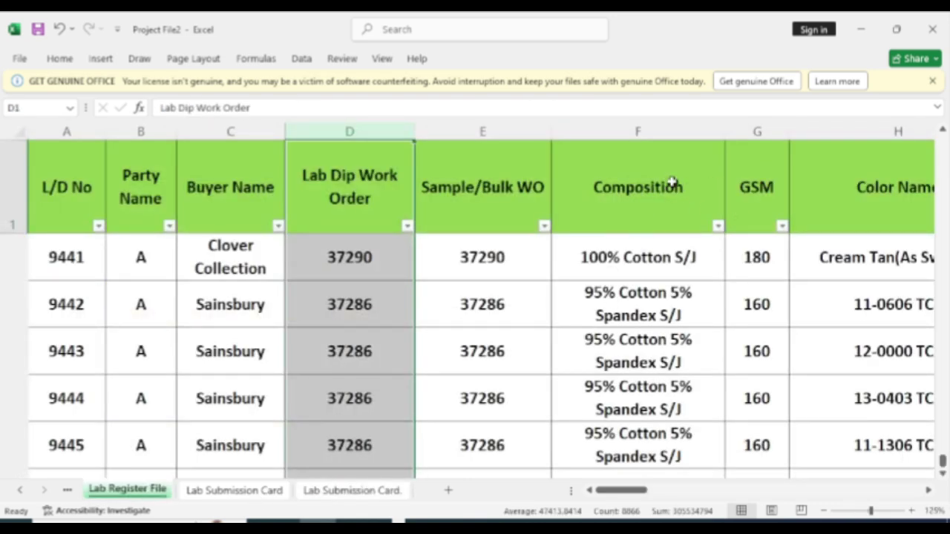
click(646, 132)
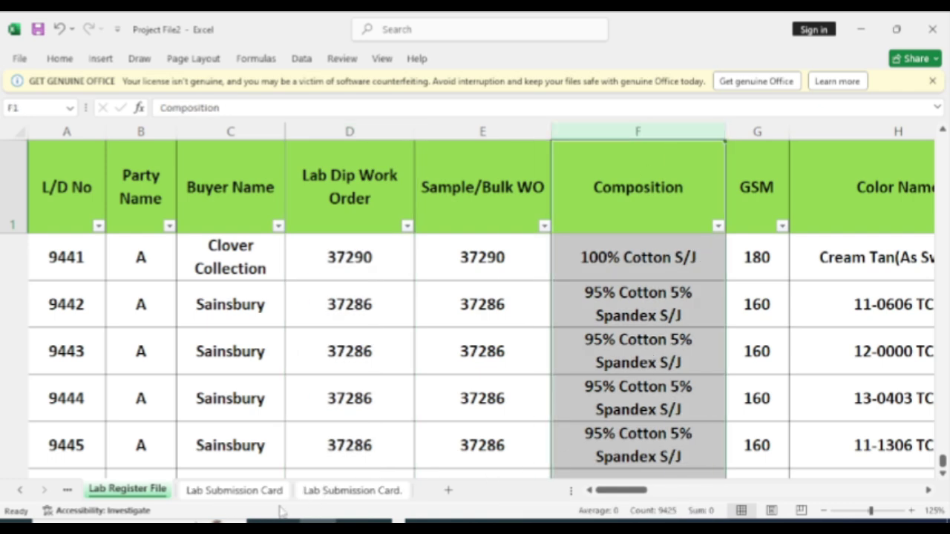
click(343, 490)
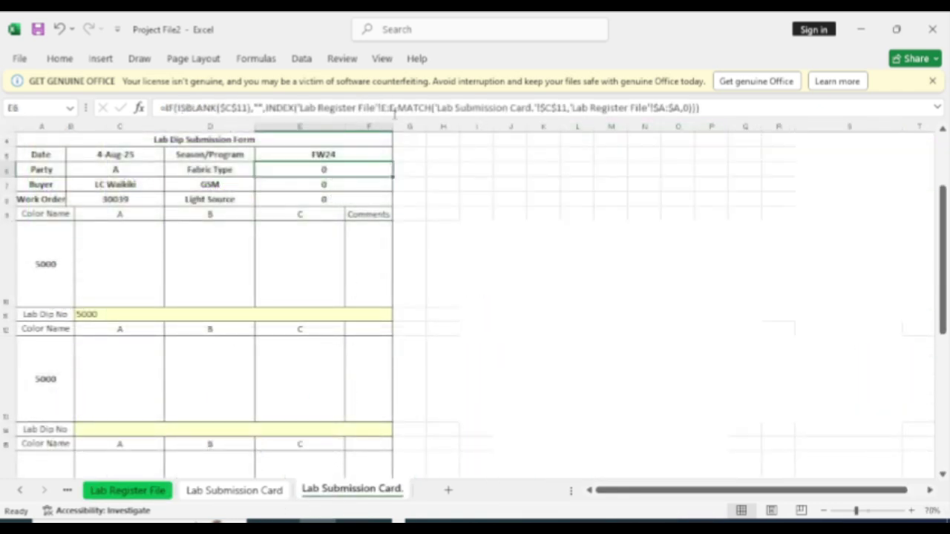
click(395, 110)
key(BackSpace)
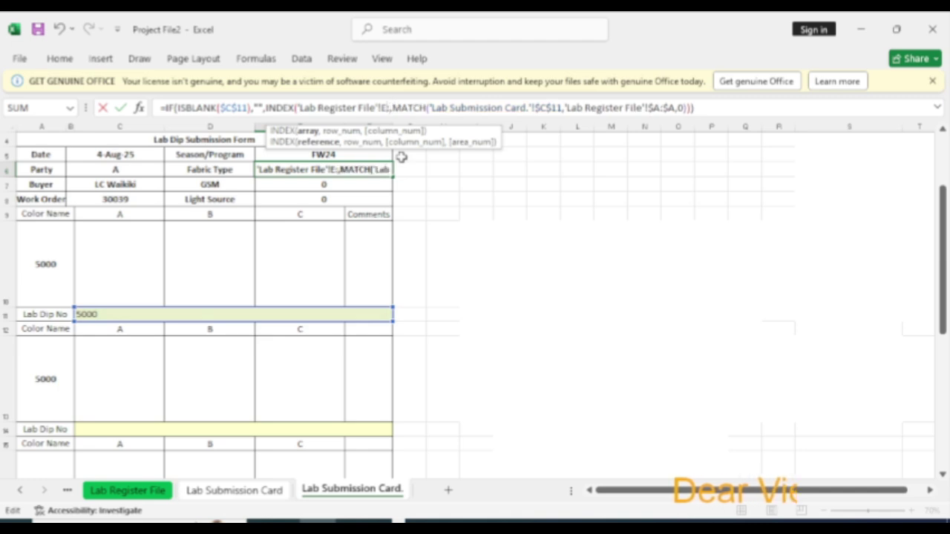
key(BackSpace)
key(BackSpace)
text(F)
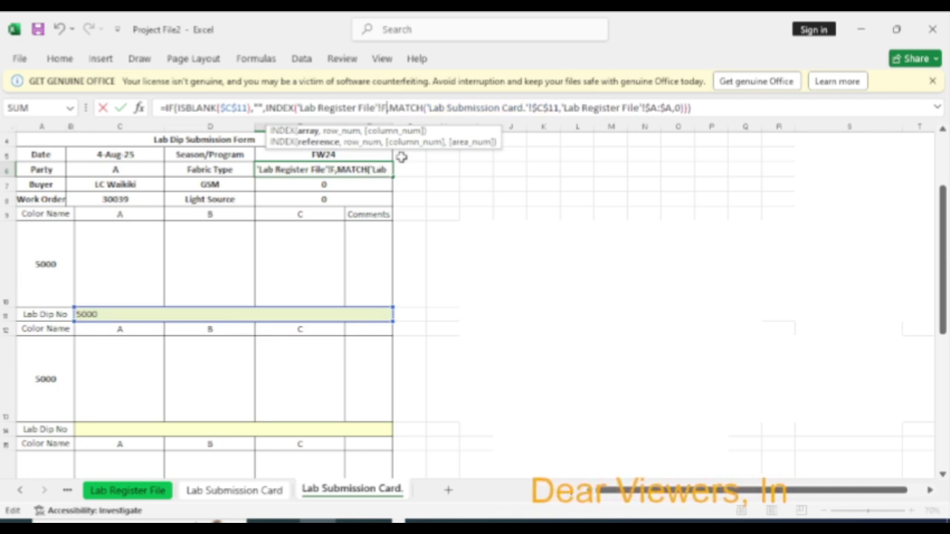
text(:F)
key(Return)
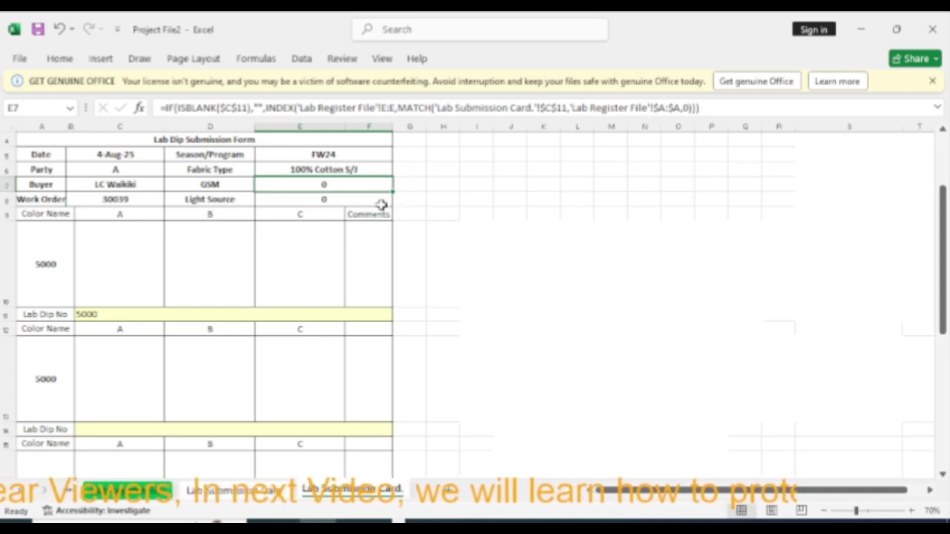
Point the INDEX range of the GSM formula in E7 to the GSM column, G:G, of the Lab Register File
click(127, 172)
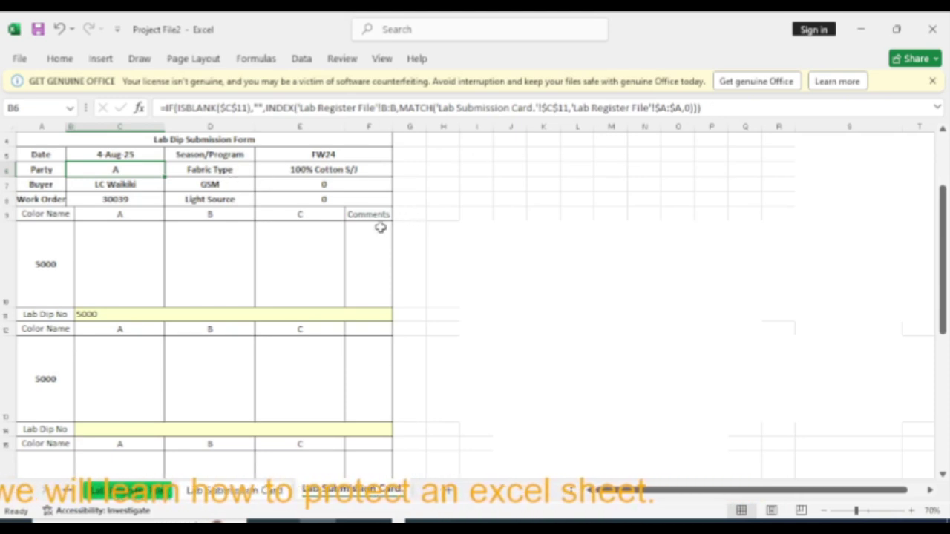
click(342, 189)
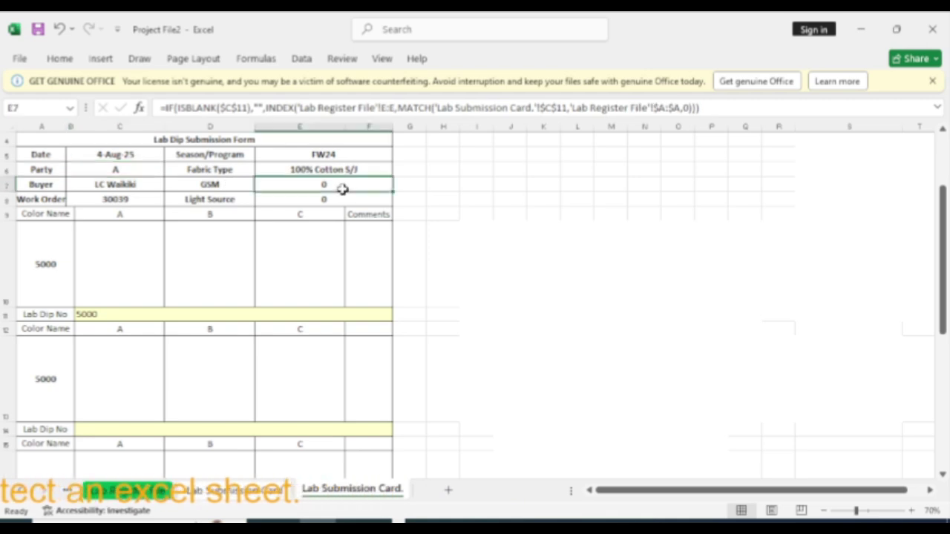
click(128, 491)
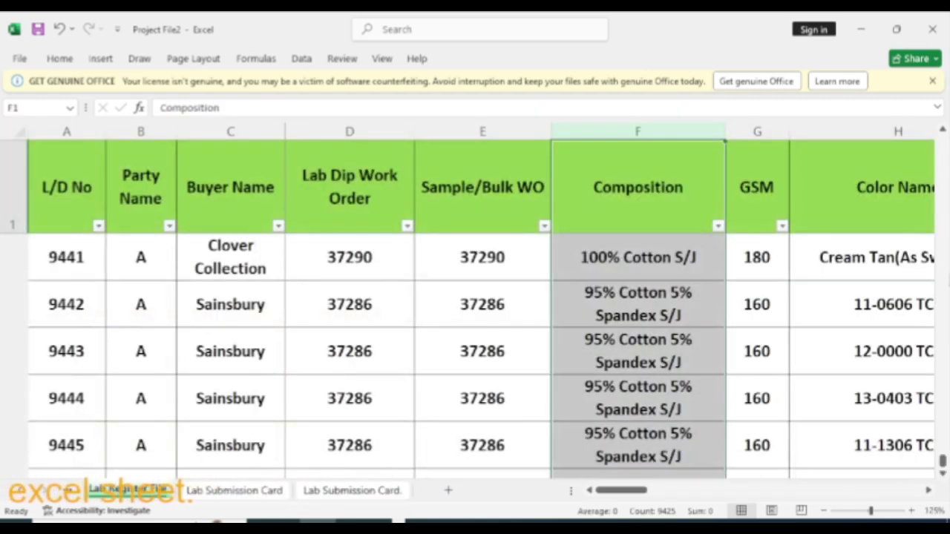
click(757, 131)
click(304, 493)
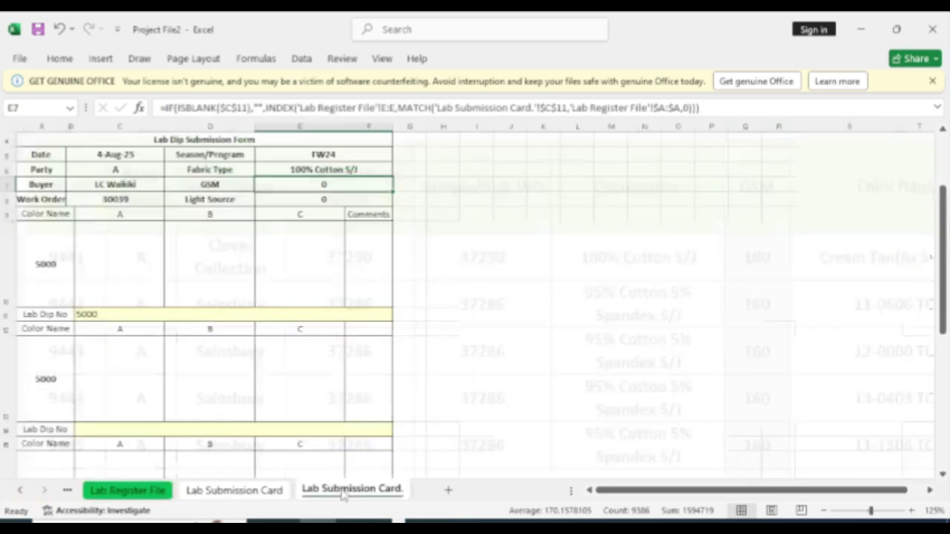
click(396, 107)
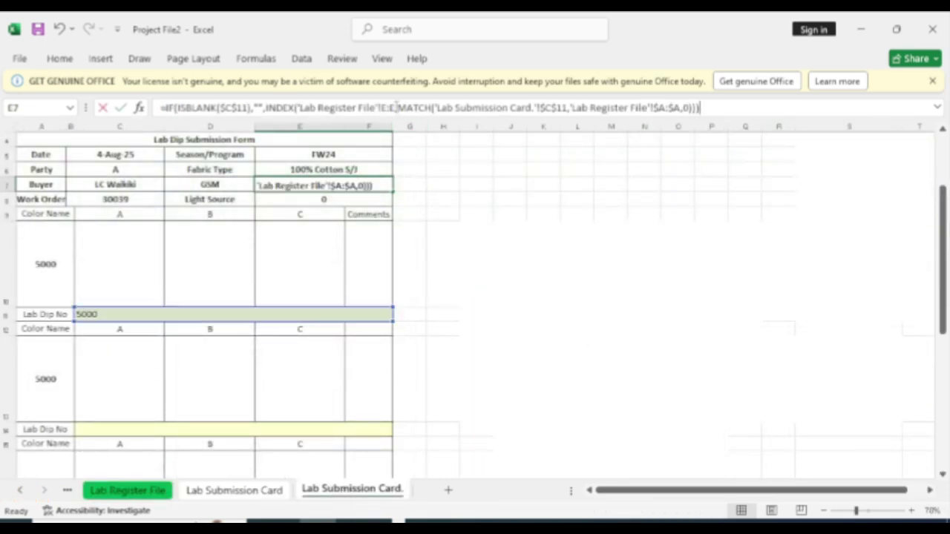
key(BackSpace)
key(BackSpace)
key(BackSpace)
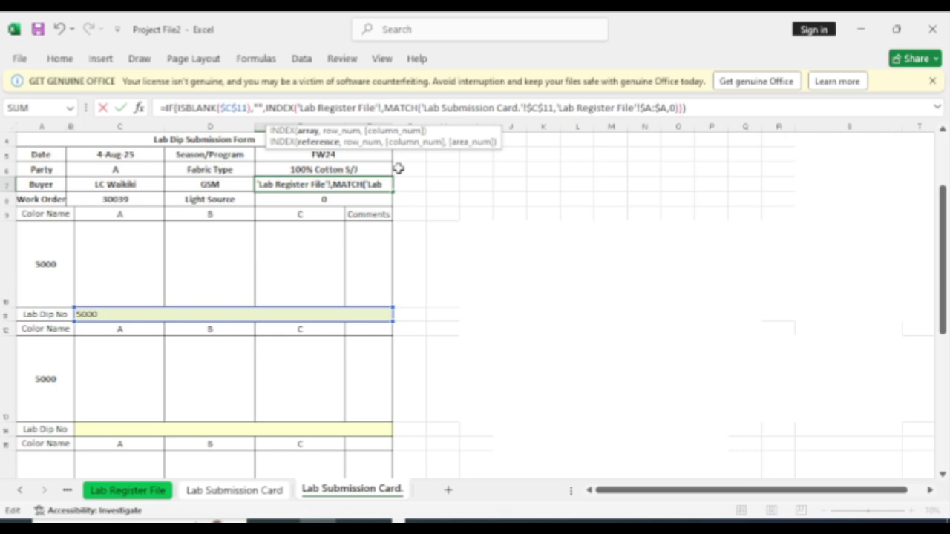
text(G:G)
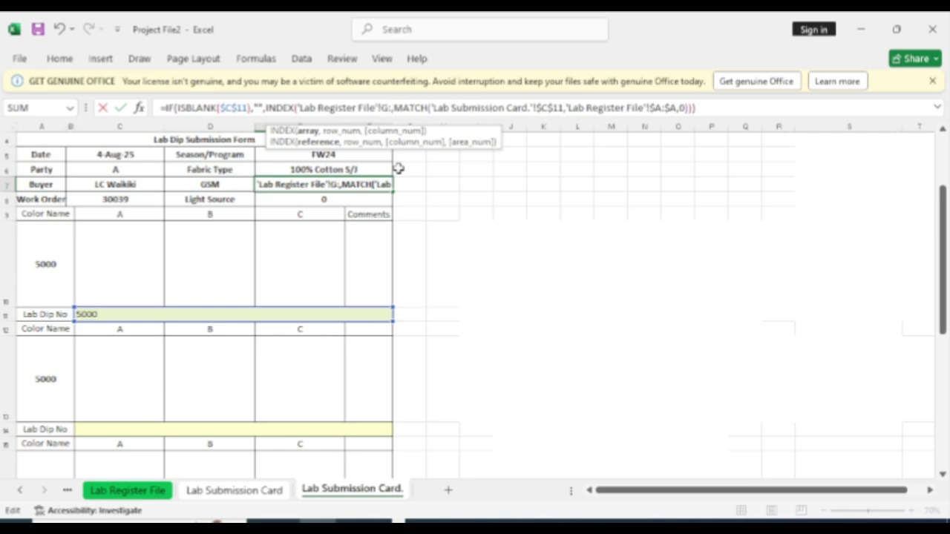
key(Return)
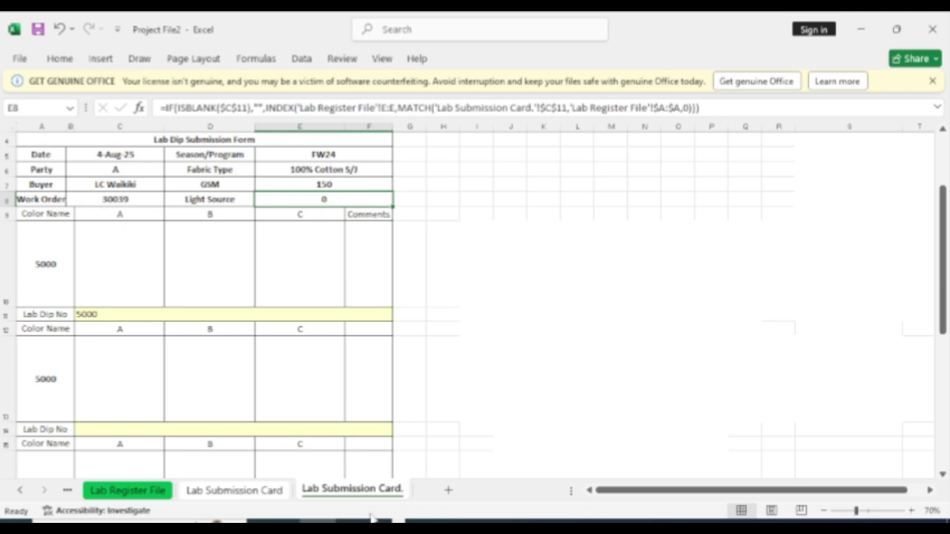
Set the INDEX range of the Light Source formula in E8 to column Q:Q of the Lab Register File
click(149, 492)
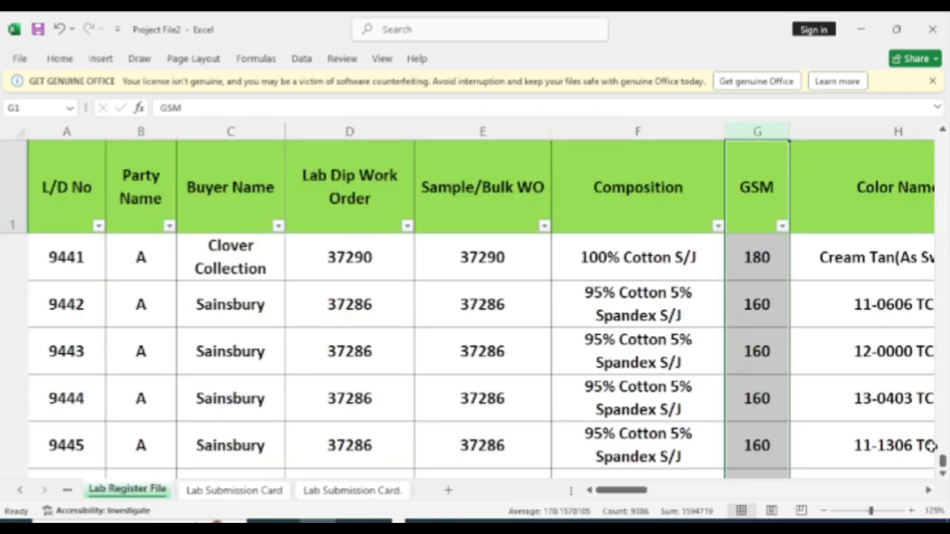
scroll(928, 494, right, 6)
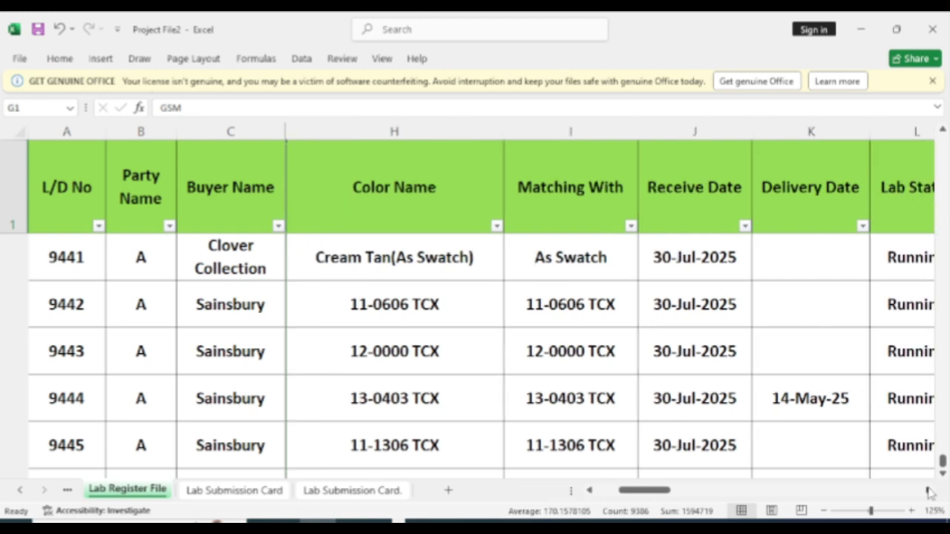
scroll(928, 493, right, 2)
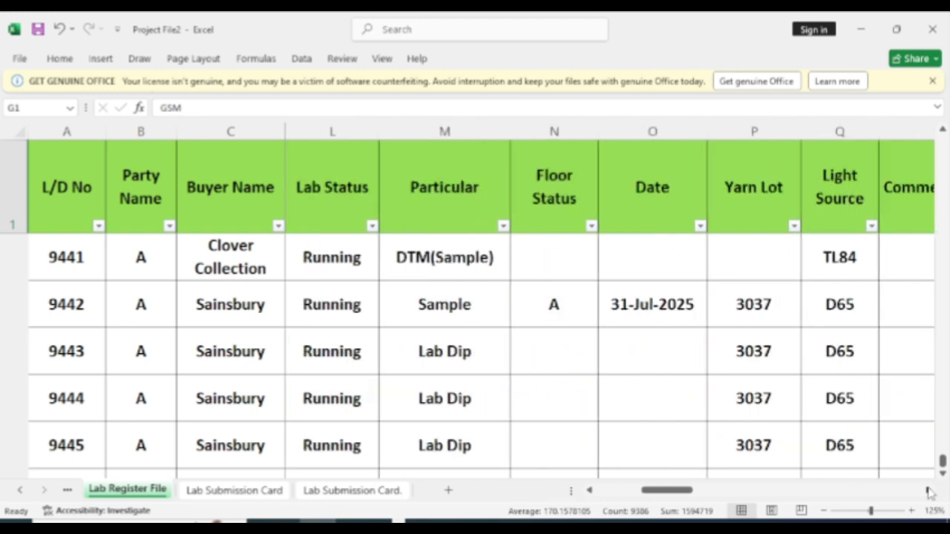
click(839, 131)
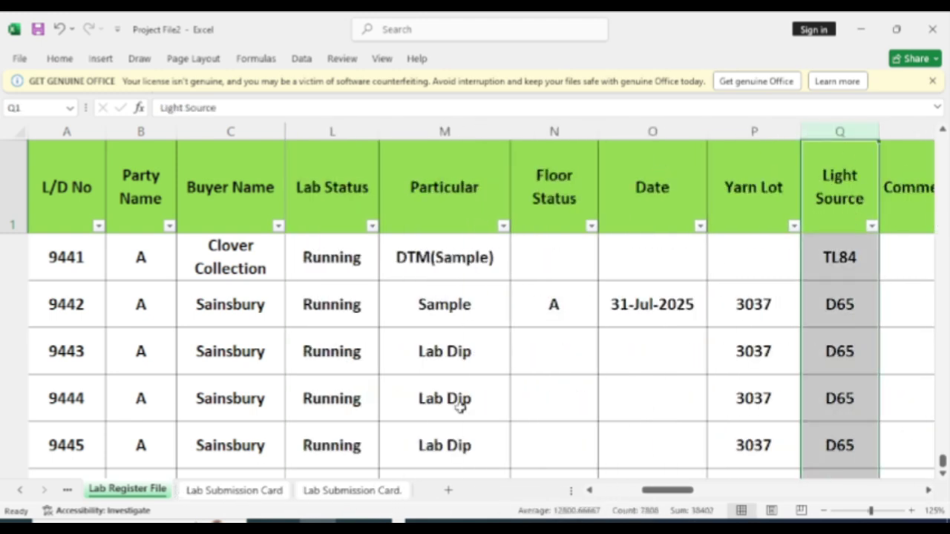
click(302, 492)
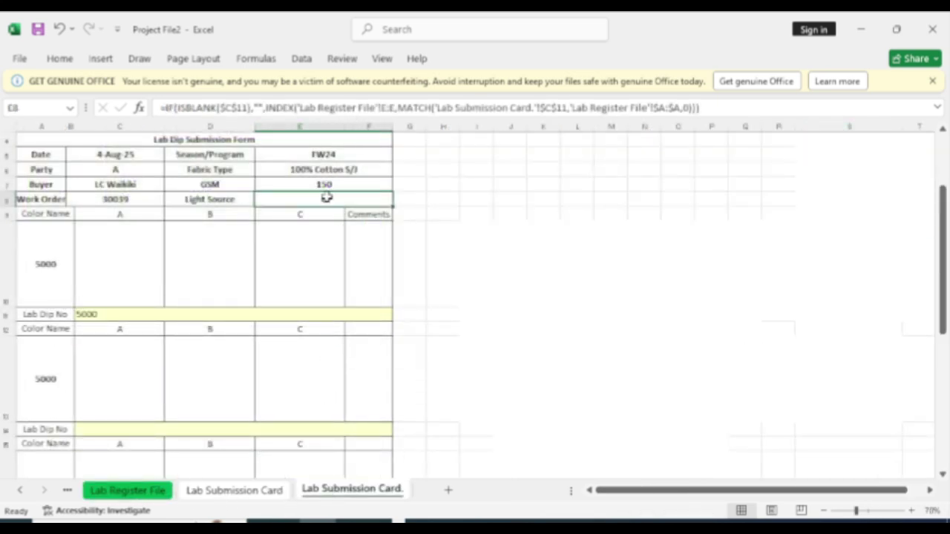
click(393, 108)
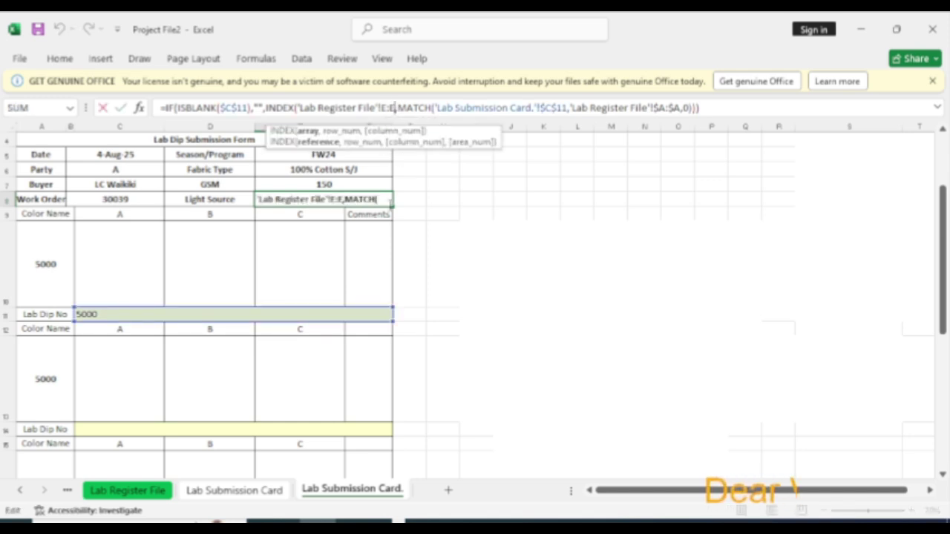
key(BackSpace)
key(BackSpace)
key(BackSpace)
text(Q)
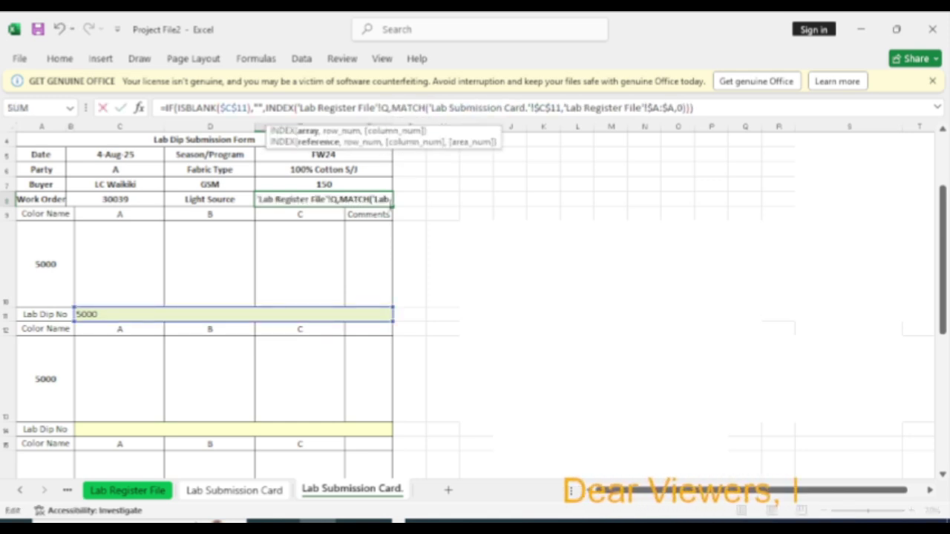
text(:Q)
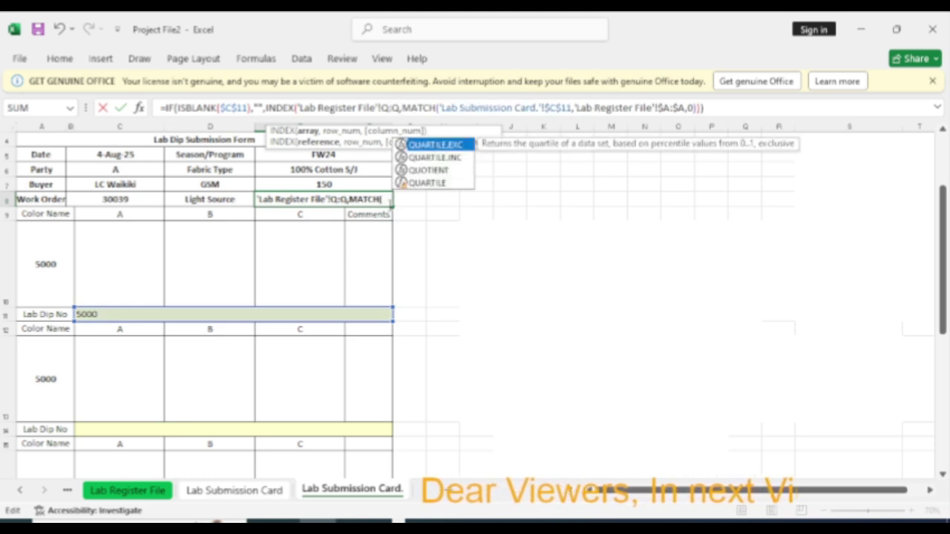
key(Return)
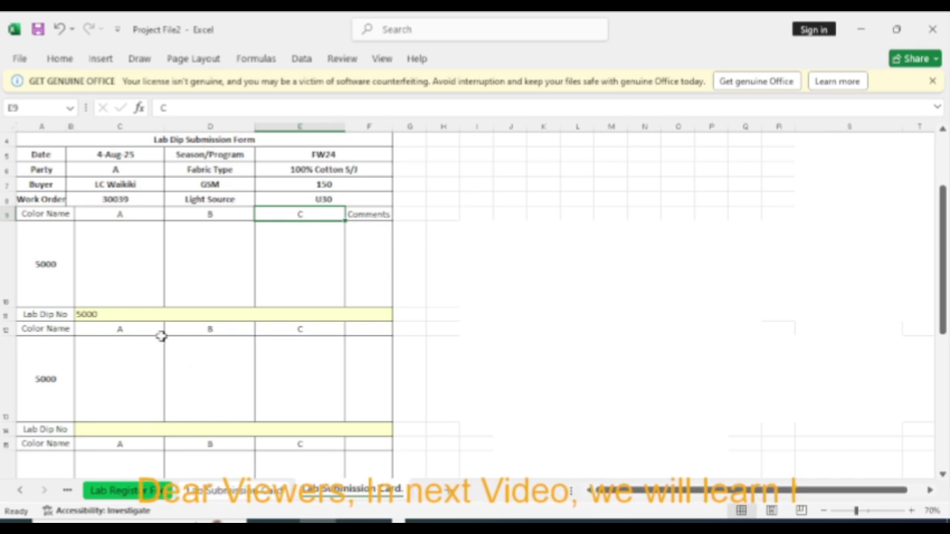
Review the header fields in rows 5 to 8, the first Color Name formula in A10 and its Lab Dip No cell C11
scroll(163, 312, up, 1)
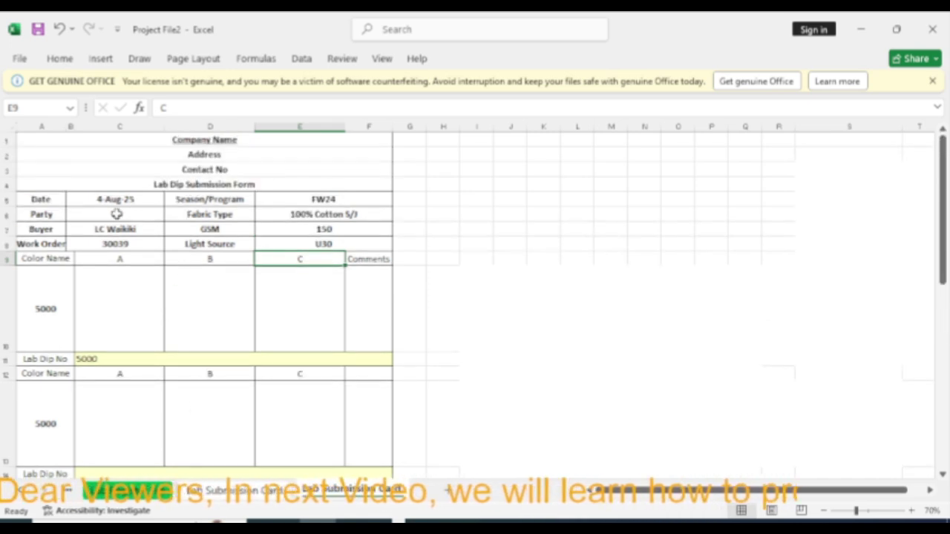
drag(111, 199, 356, 245)
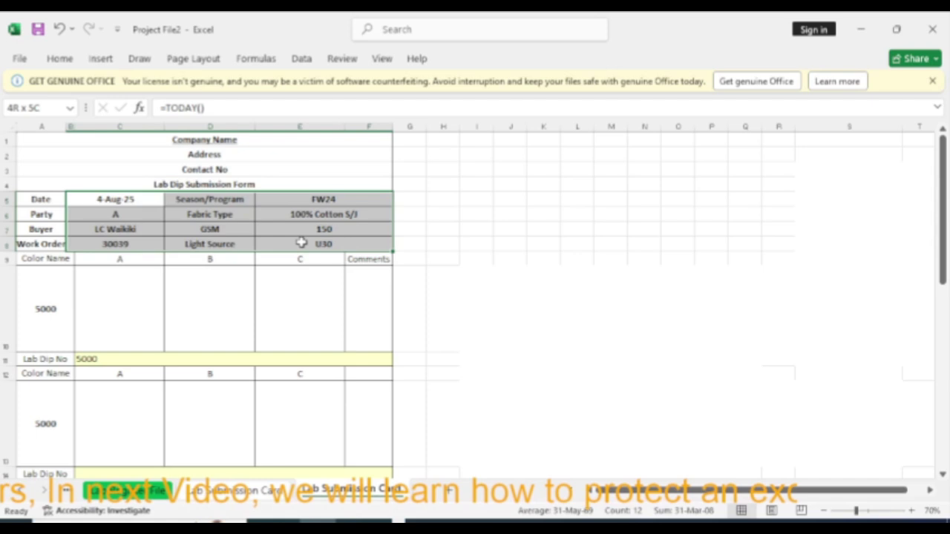
click(550, 275)
click(52, 308)
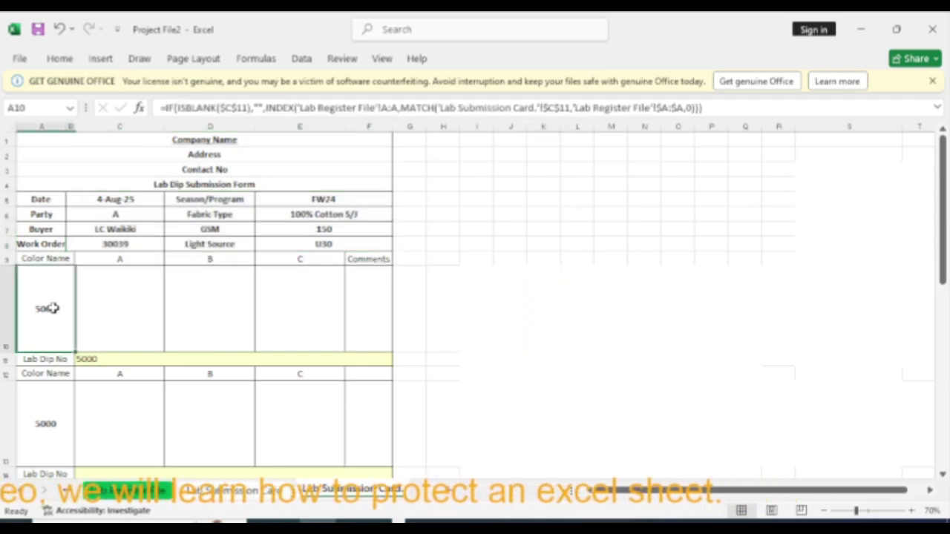
click(46, 258)
click(46, 317)
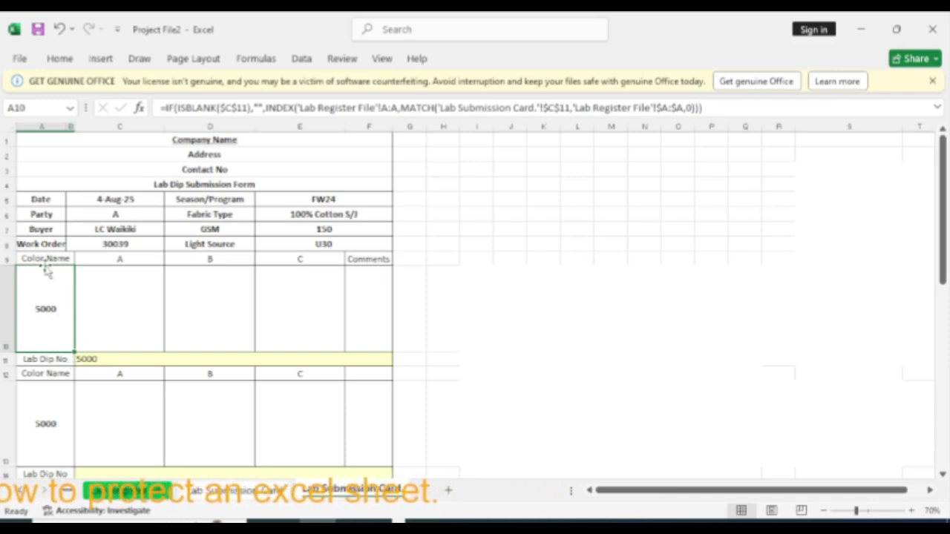
click(97, 359)
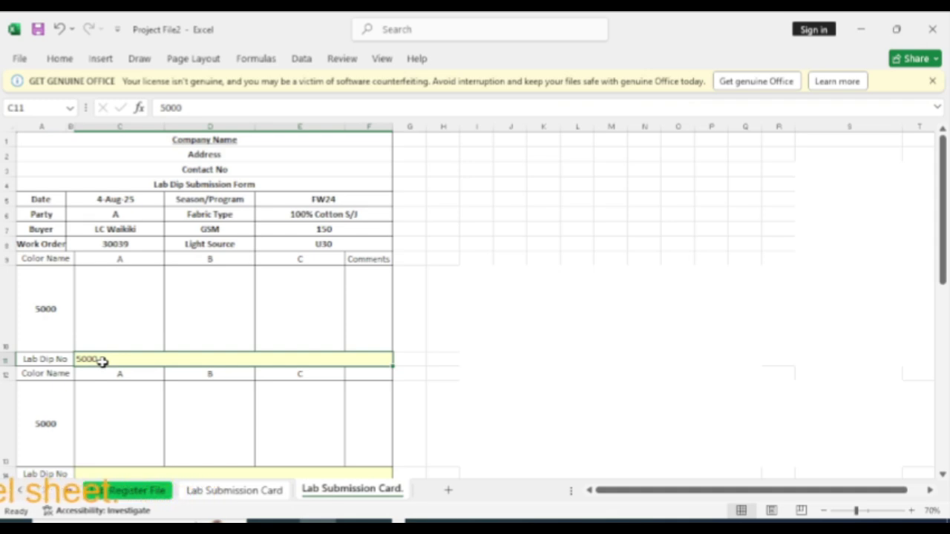
Change the INDEX range of the first Color Name formula in A10 to the Color Name column, H:H, of the Lab Register File
click(44, 308)
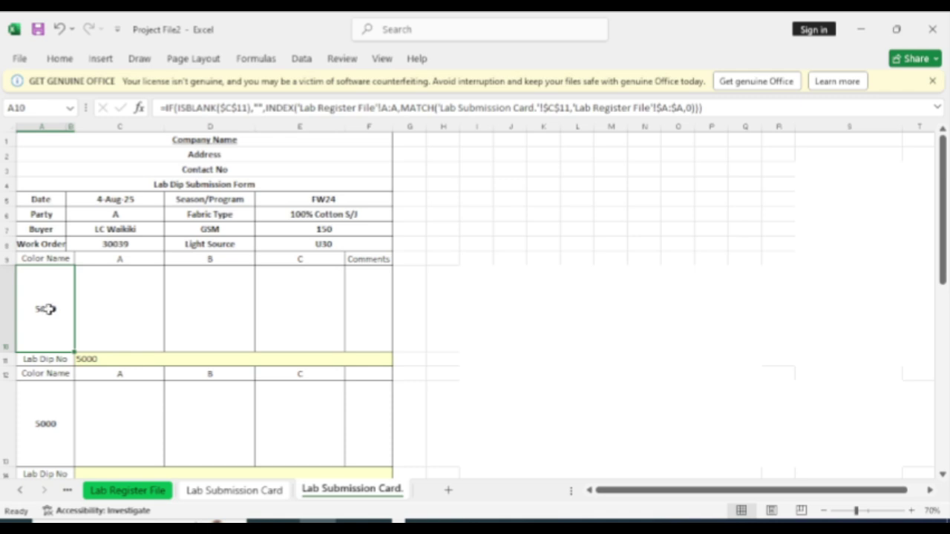
click(140, 492)
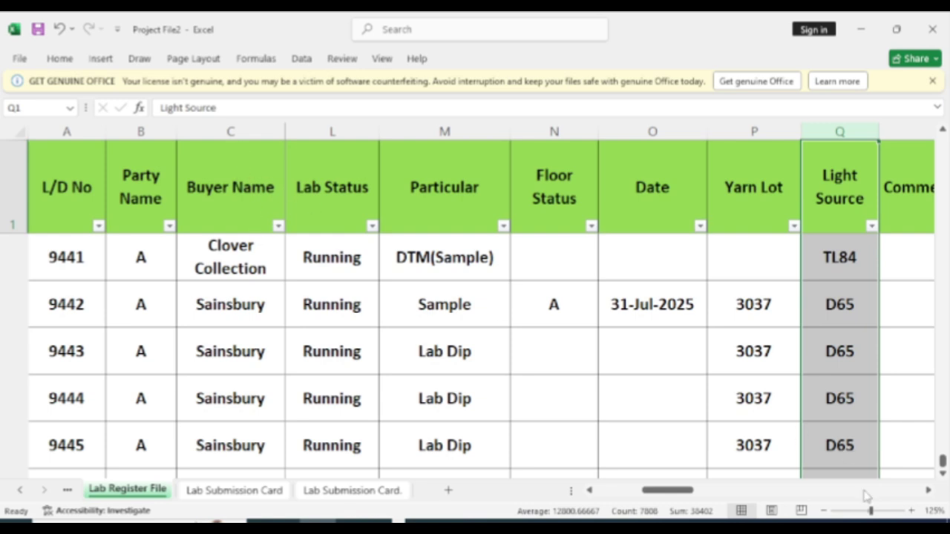
drag(671, 490, 624, 490)
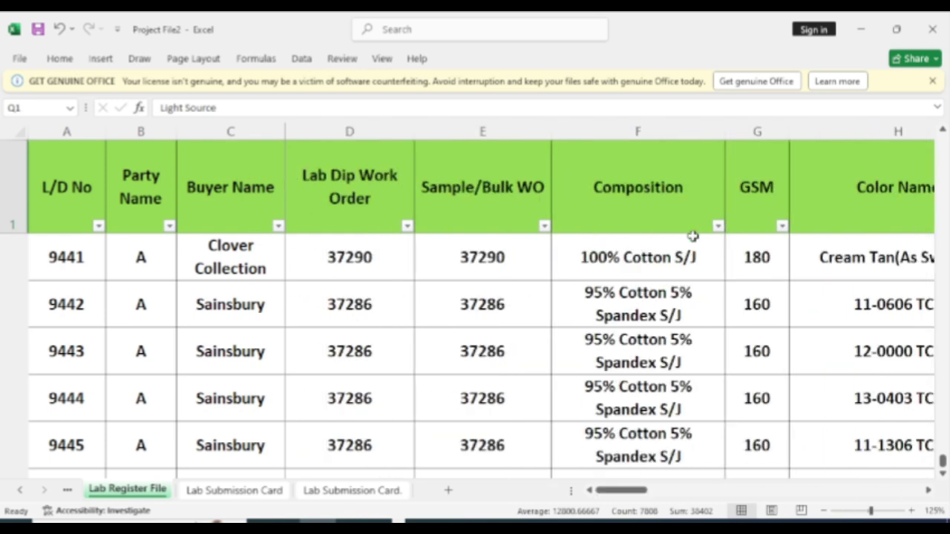
click(898, 132)
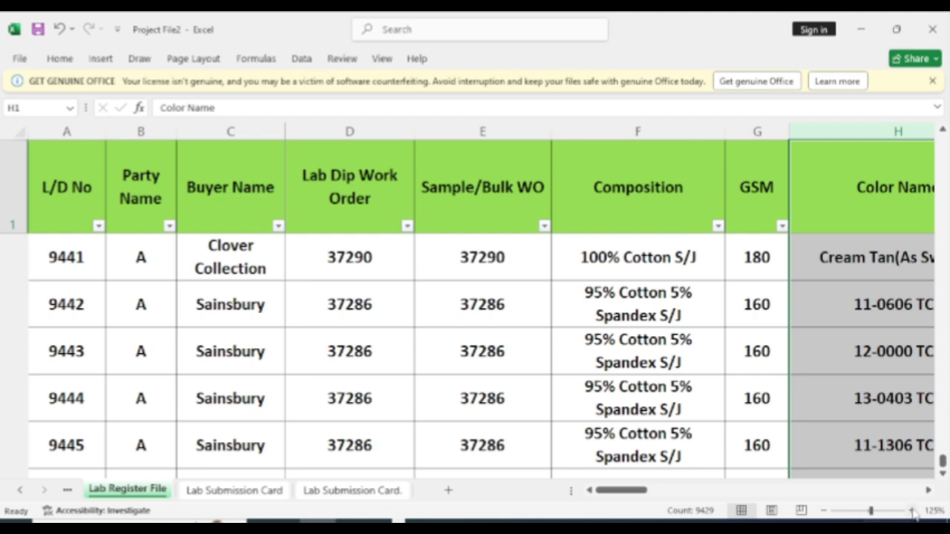
click(927, 490)
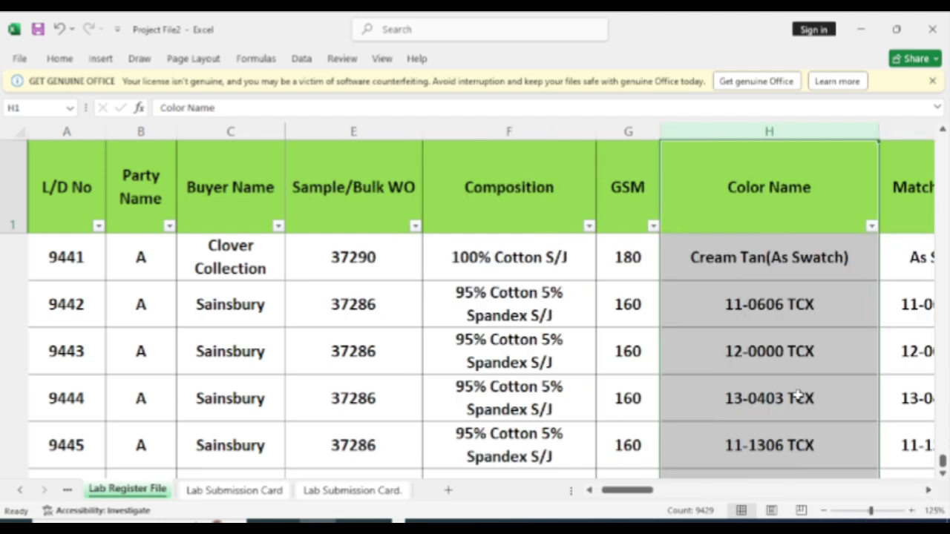
click(330, 491)
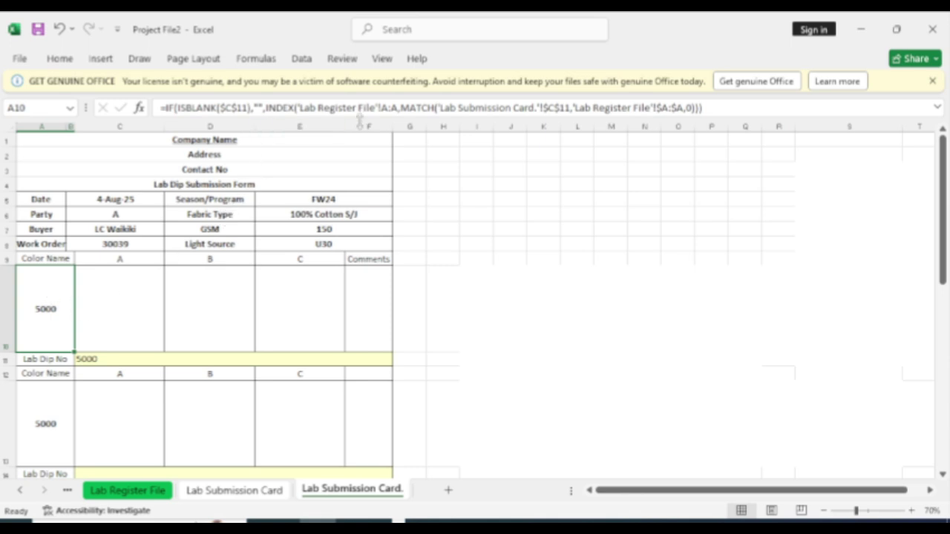
click(398, 106)
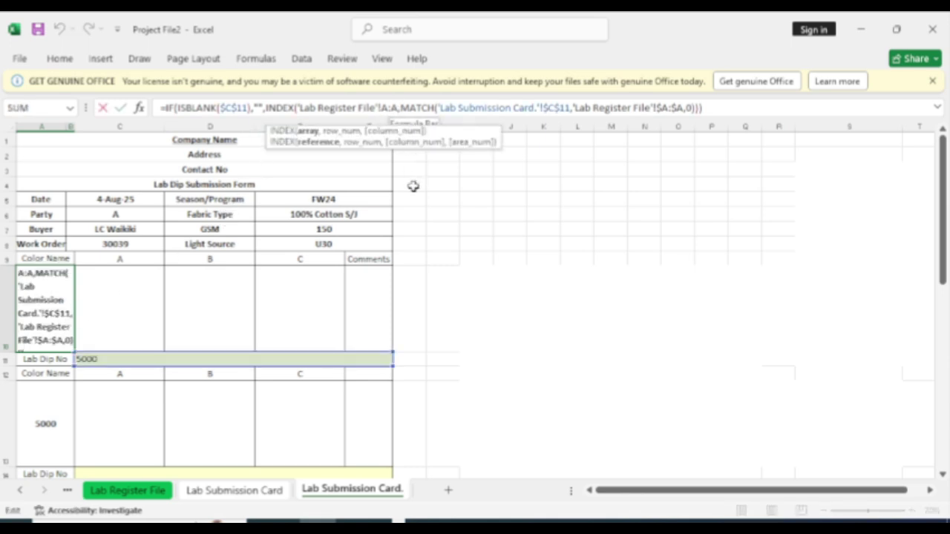
key(BackSpace)
key(BackSpace)
key(BackSpace)
text(H)
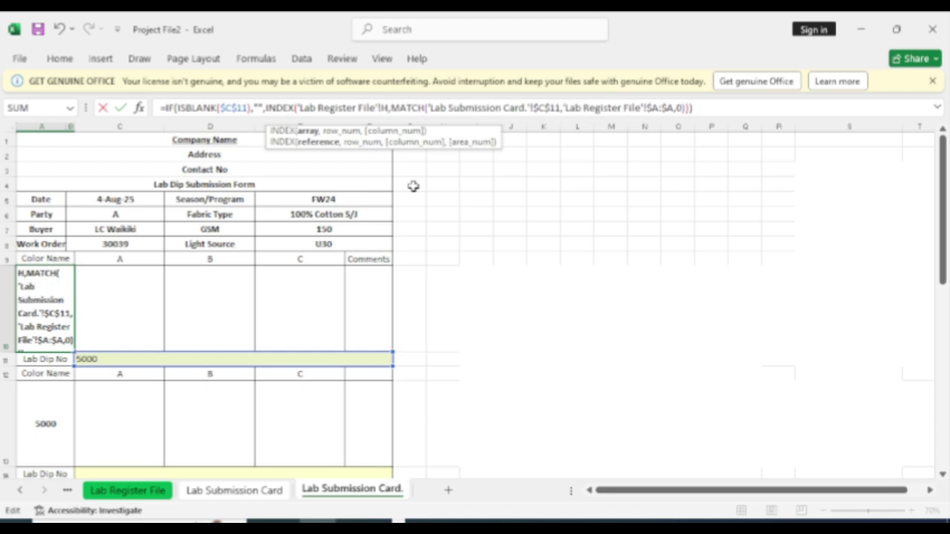
text(:H)
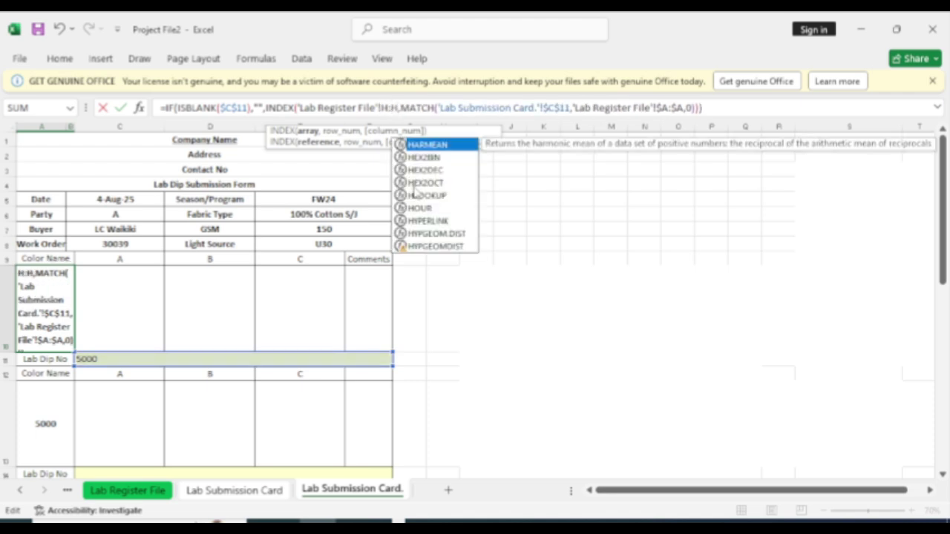
key(Return)
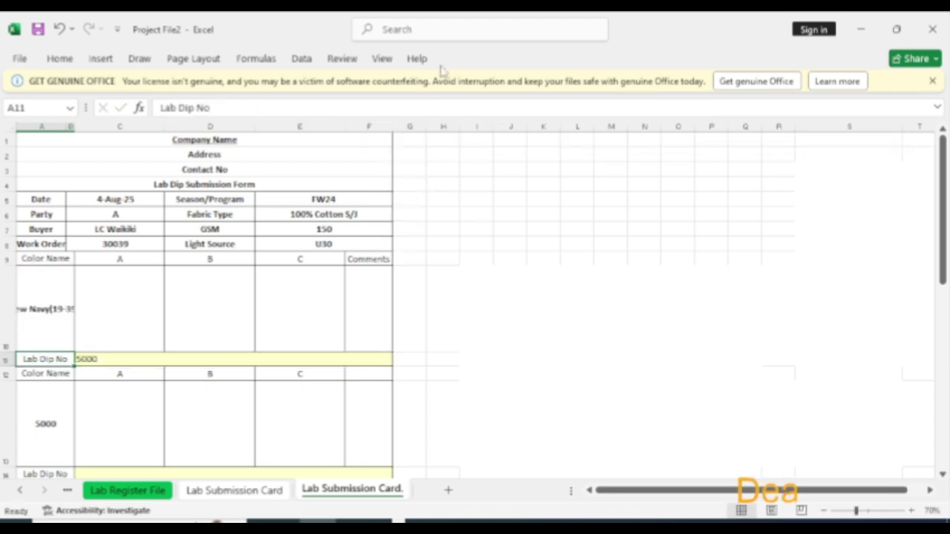
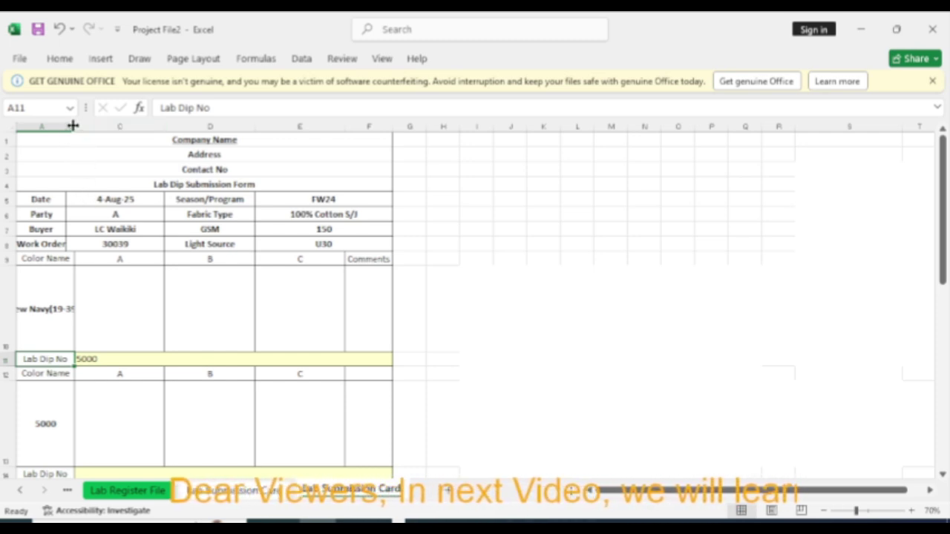
Set the INDEX range of the second Color Name formula in A13 to column H:H of the Lab Register File
click(73, 125)
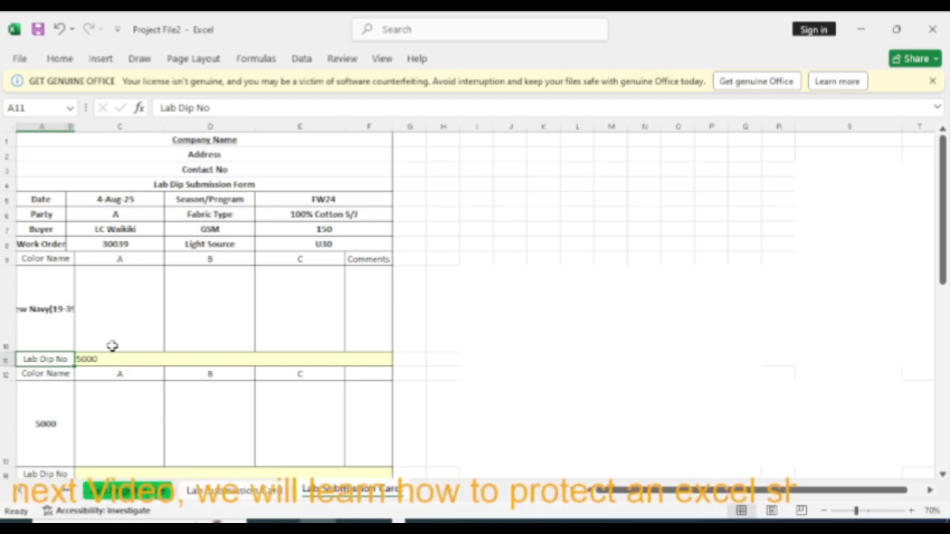
click(51, 420)
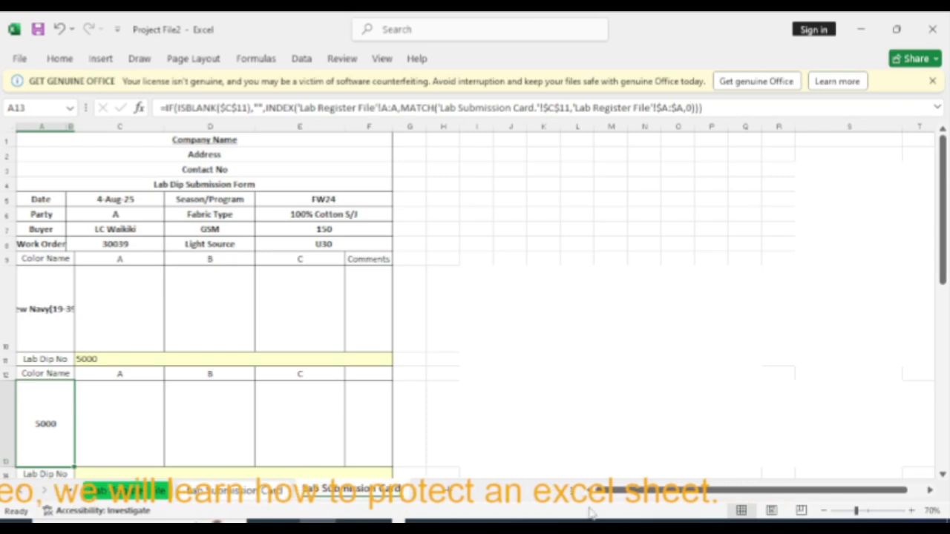
scroll(352, 380, up, 2)
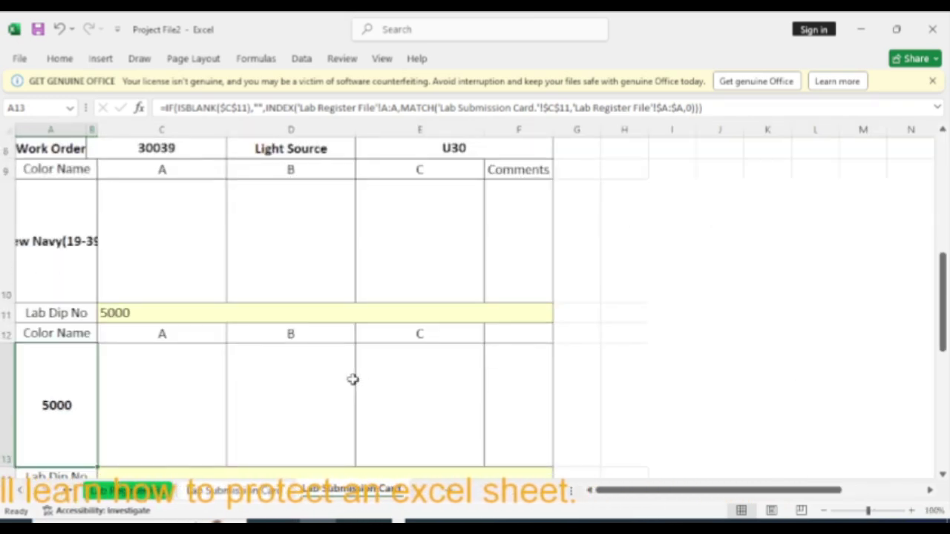
scroll(275, 370, down, 1)
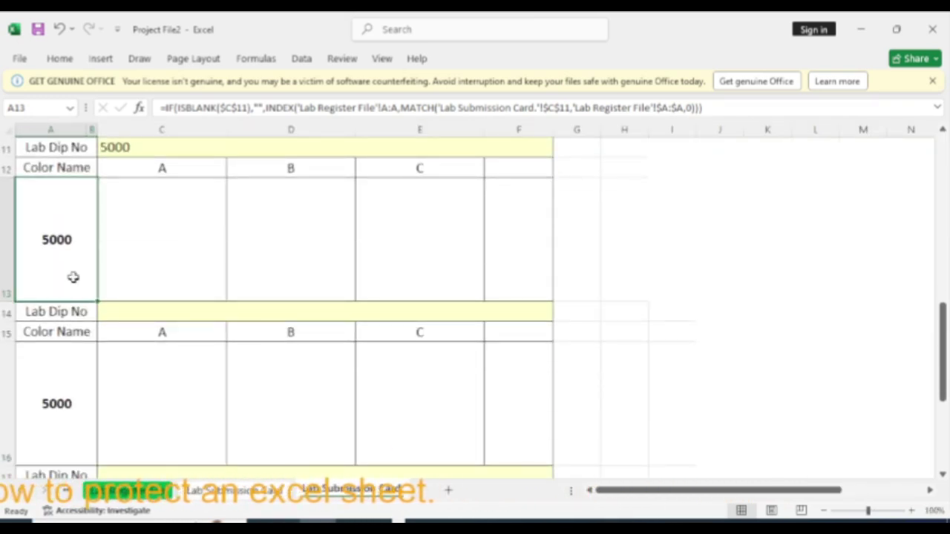
click(121, 306)
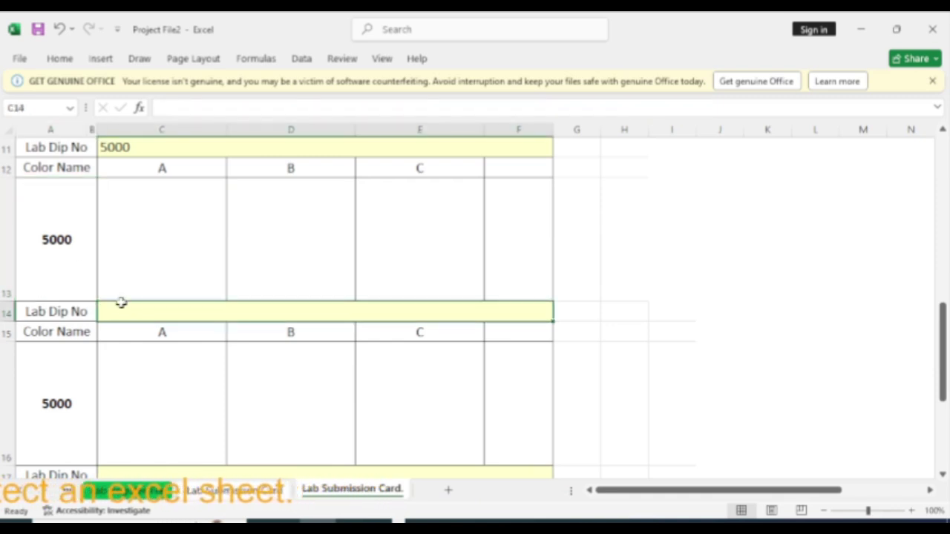
click(64, 220)
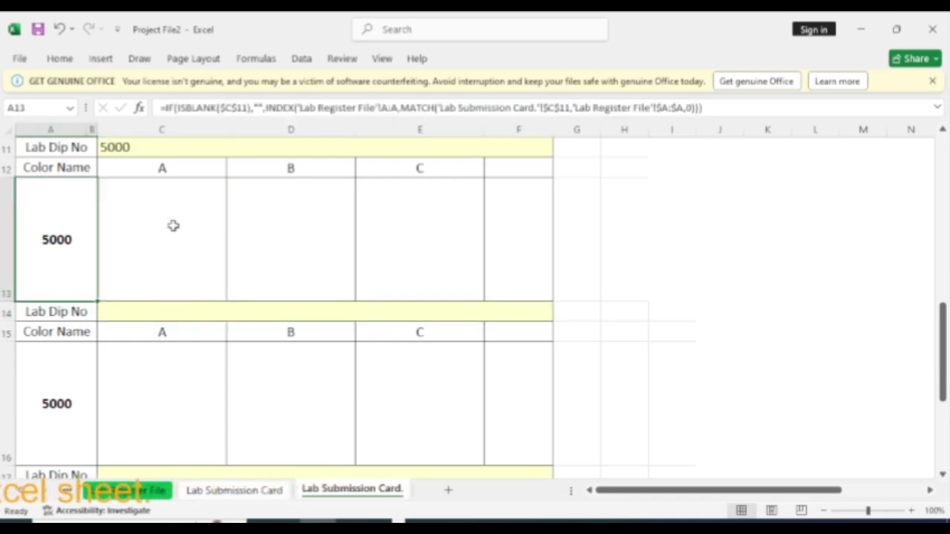
click(398, 109)
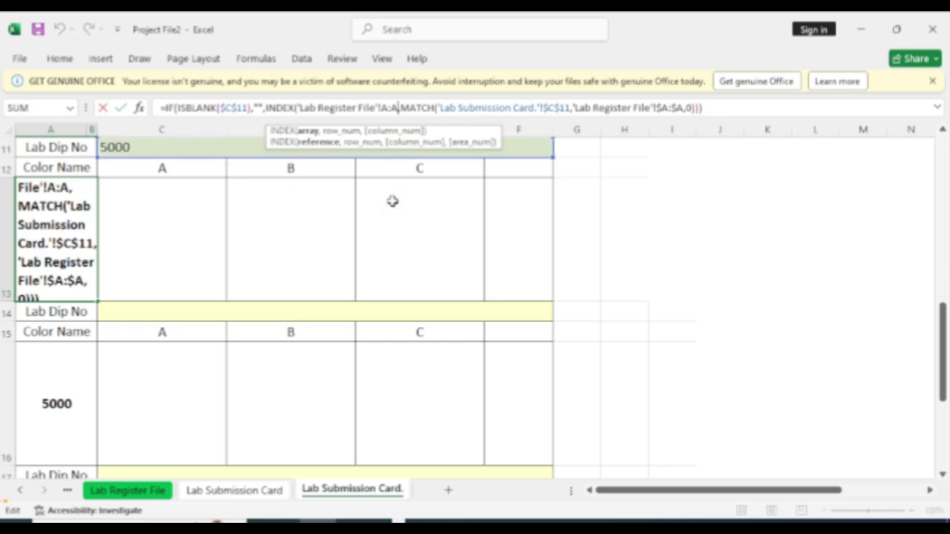
key(BackSpace)
key(BackSpace)
key(BackSpace)
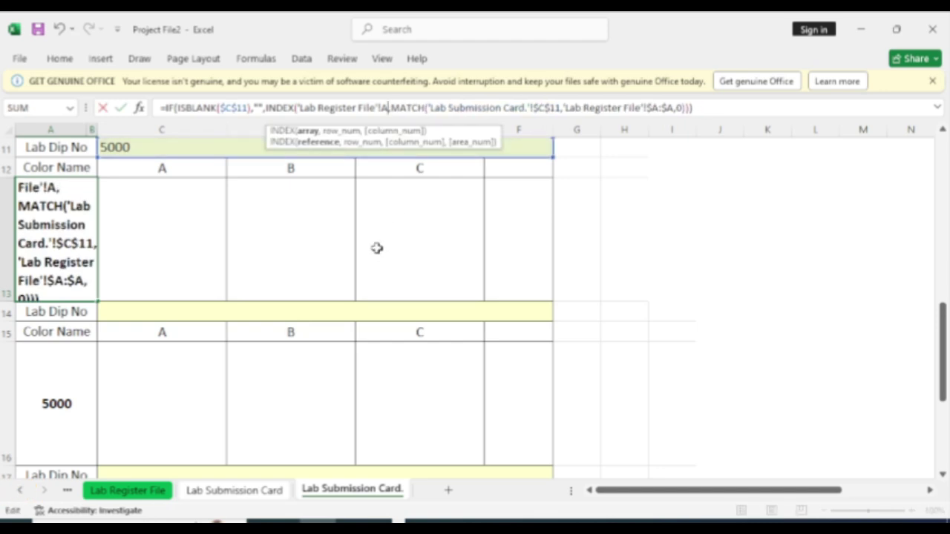
text(H:H)
key(Return)
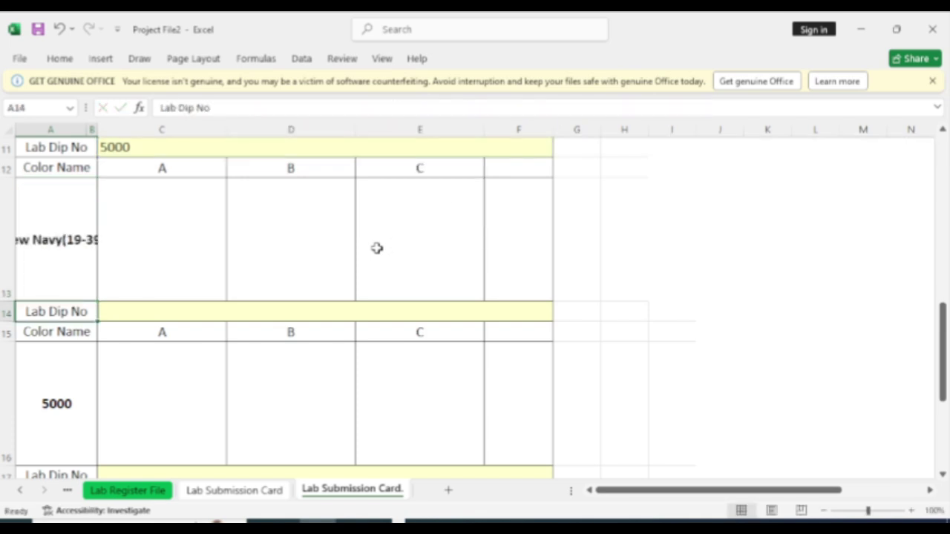
Wrap the text in the first two Color Name cells, A10 and A13
scroll(110, 246, up, 2)
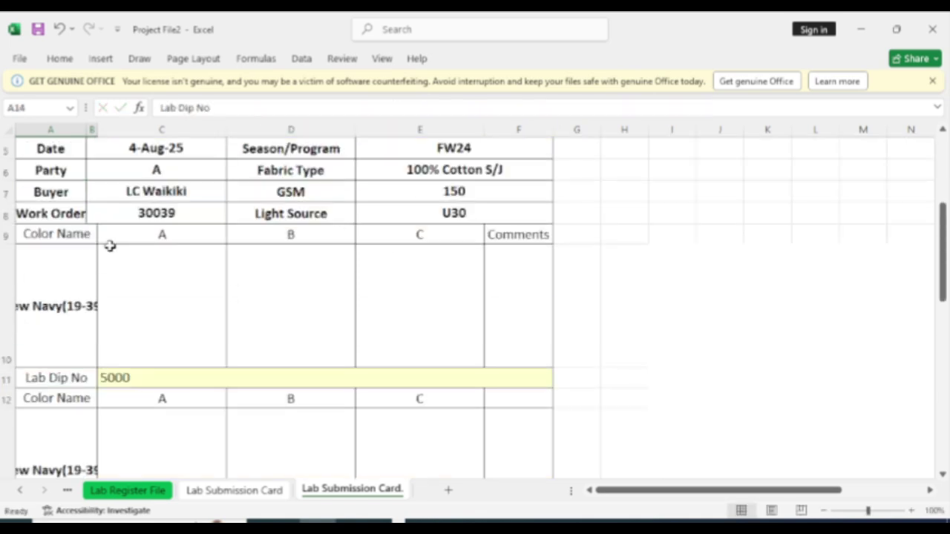
scroll(182, 317, down, 1)
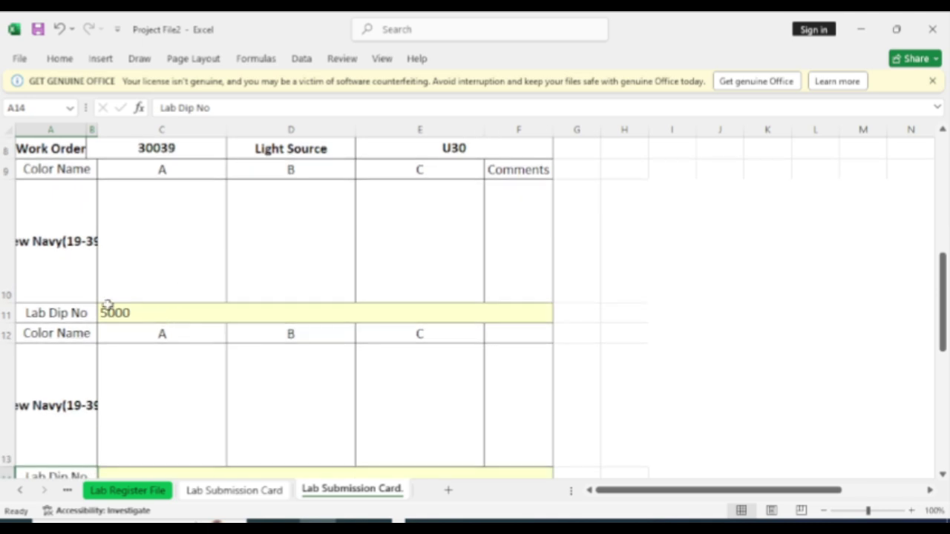
click(56, 245)
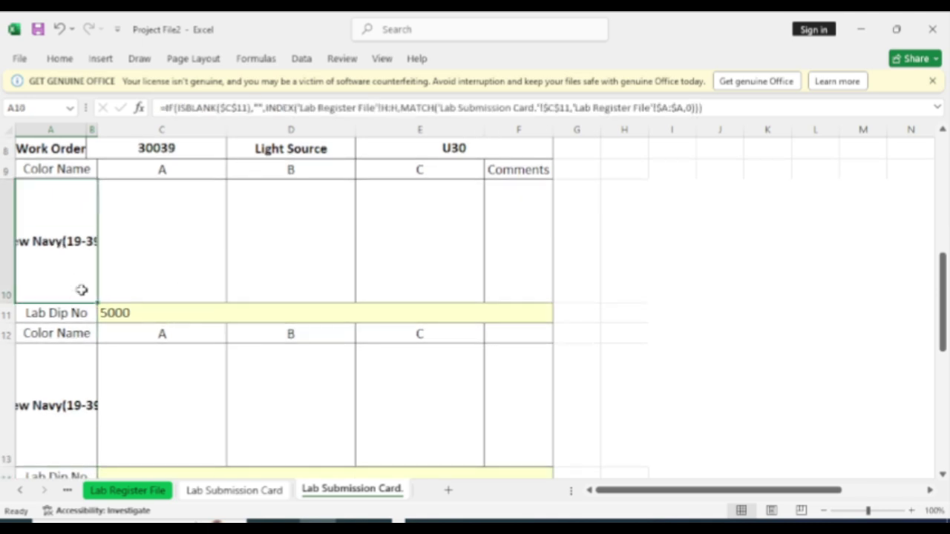
ctrl+click(56, 417)
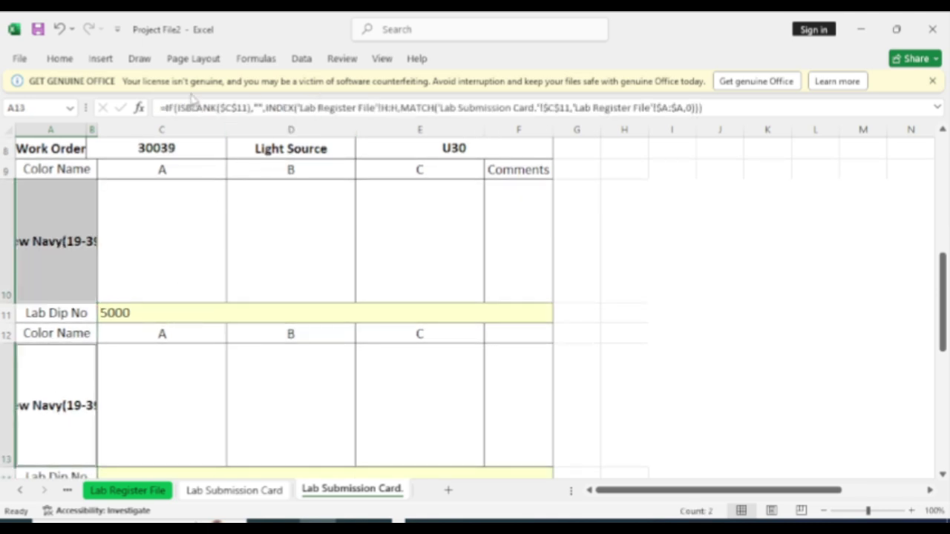
click(63, 62)
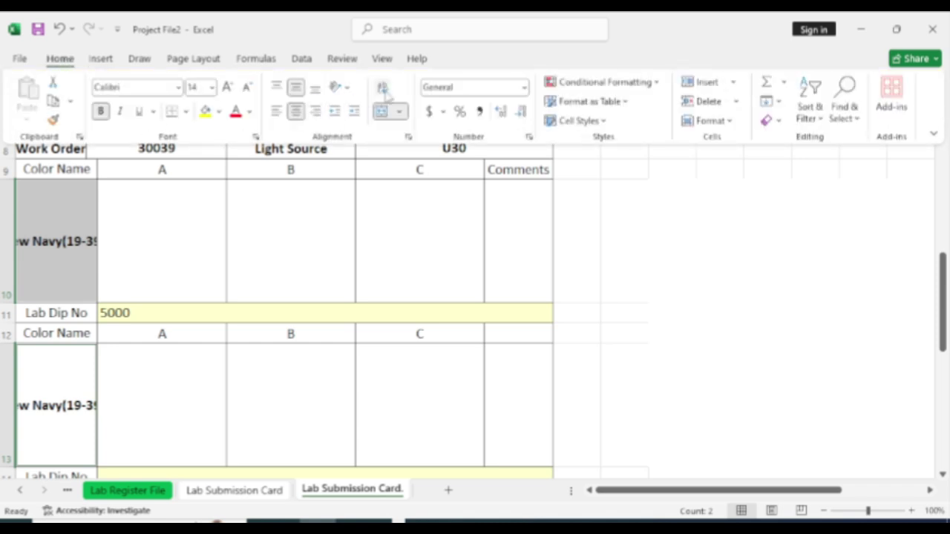
click(384, 92)
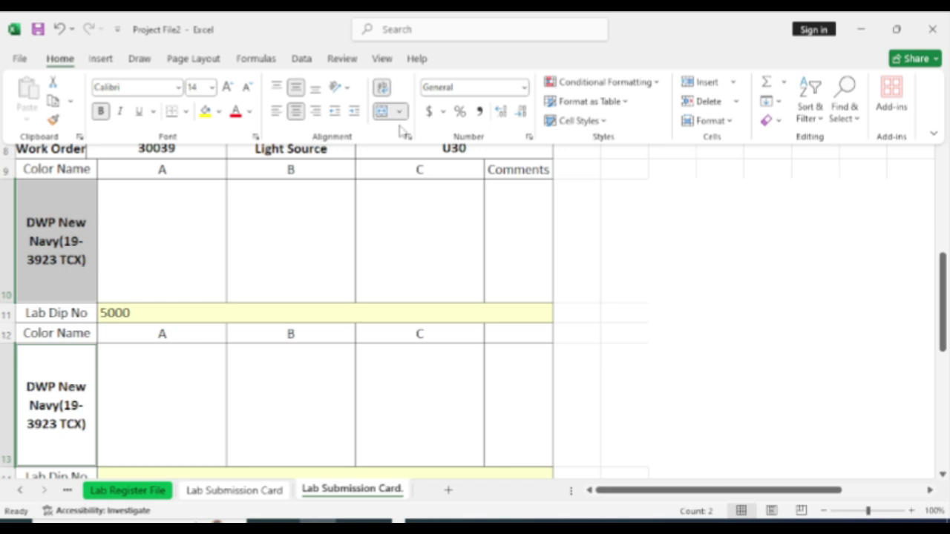
Apply text wrapping to the third and fourth Color Name cells, A16 and A19
scroll(75, 397, down, 2)
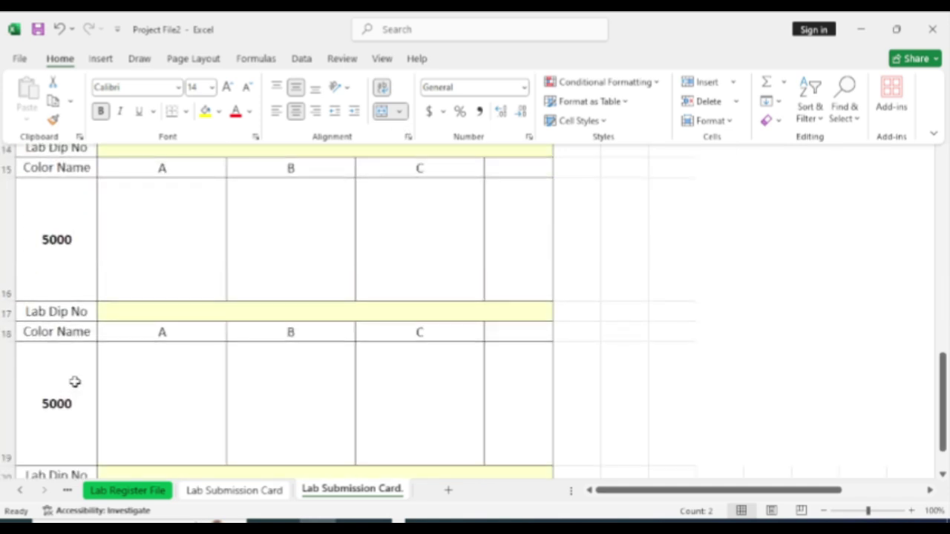
click(58, 230)
ctrl+click(59, 384)
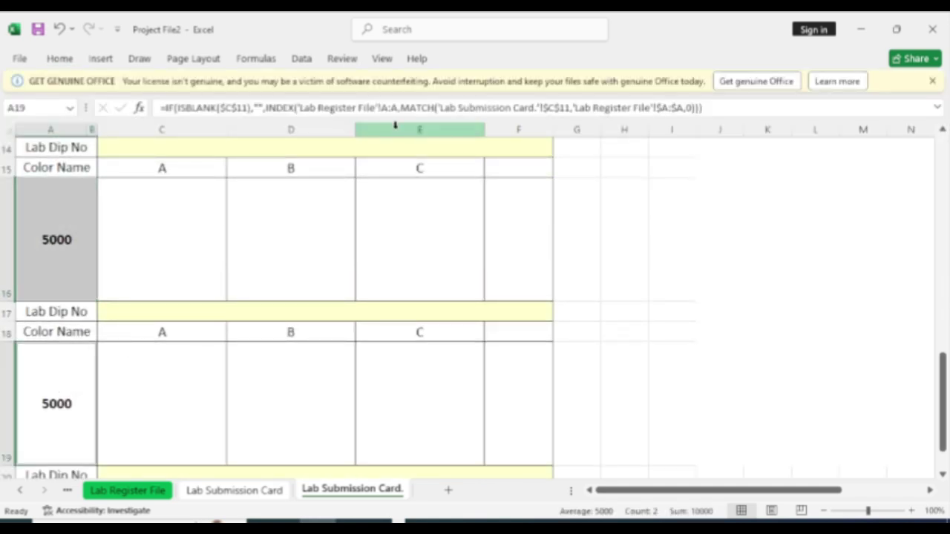
click(59, 59)
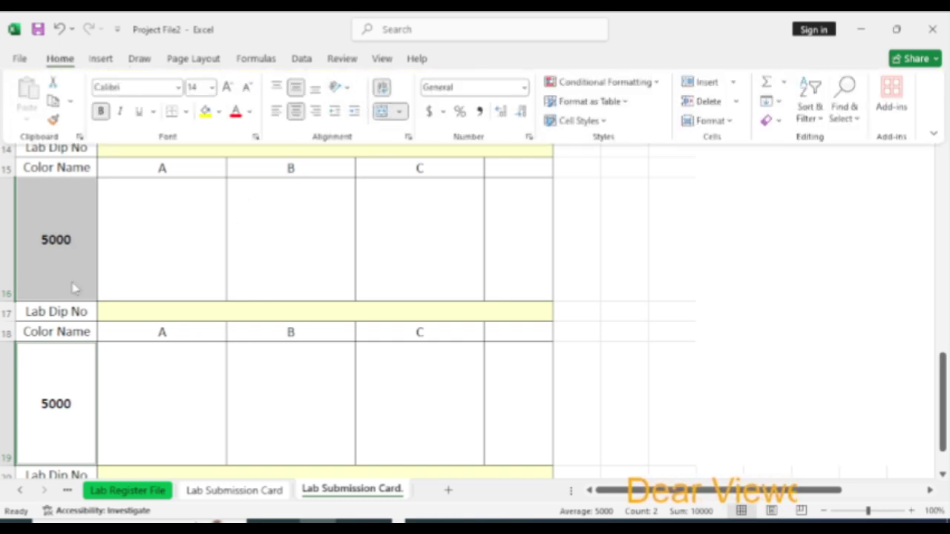
Compare the Color Name formulas in A10 and A13 with the Lab Dip No cells C11 and C14
scroll(75, 283, up, 2)
click(59, 227)
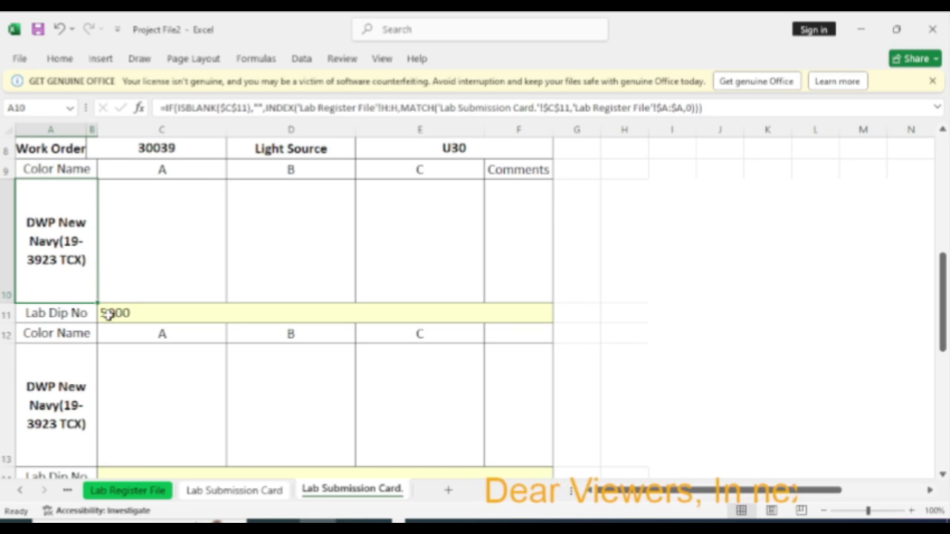
click(46, 405)
scroll(93, 412, down, 1)
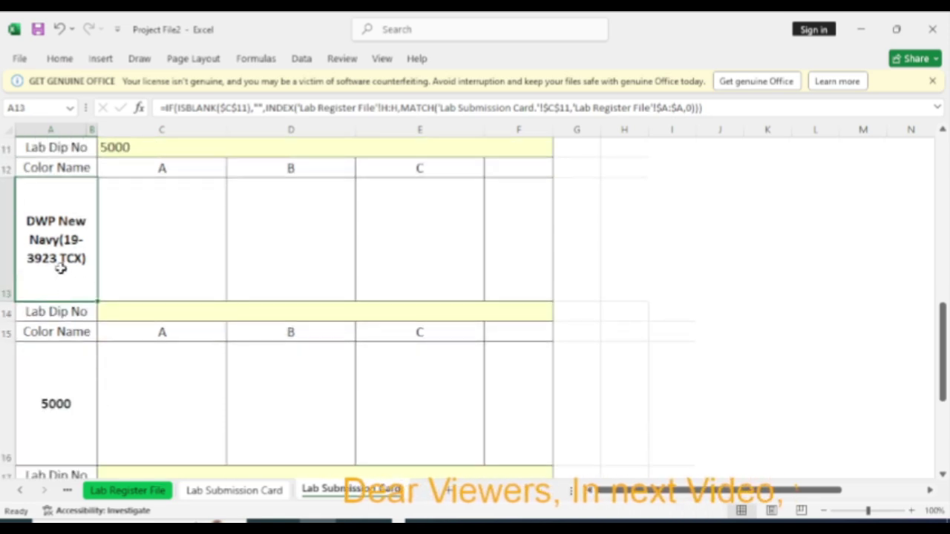
click(141, 315)
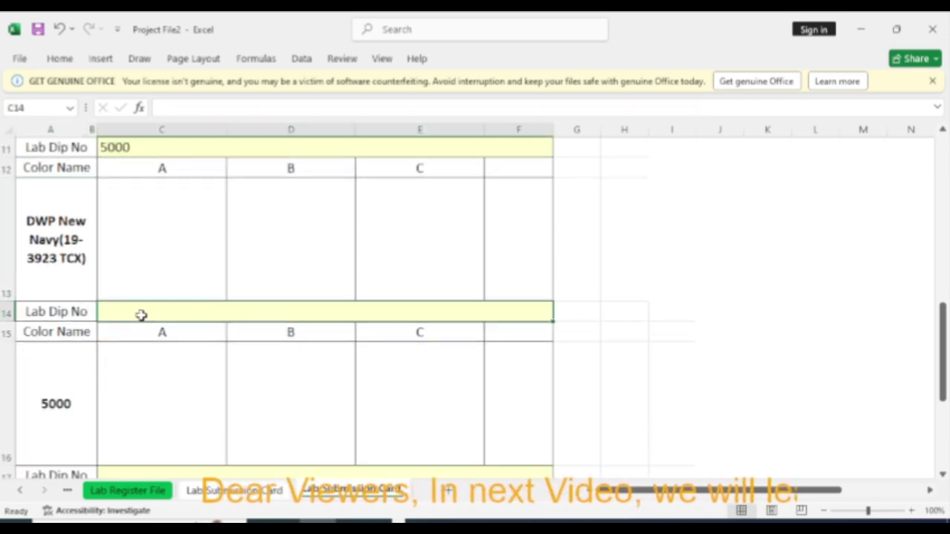
click(54, 242)
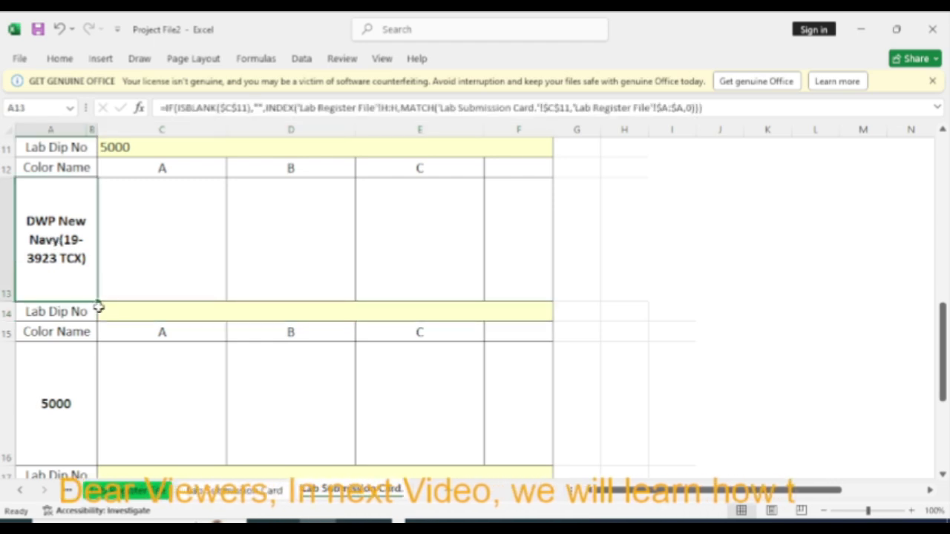
scroll(98, 302, up, 2)
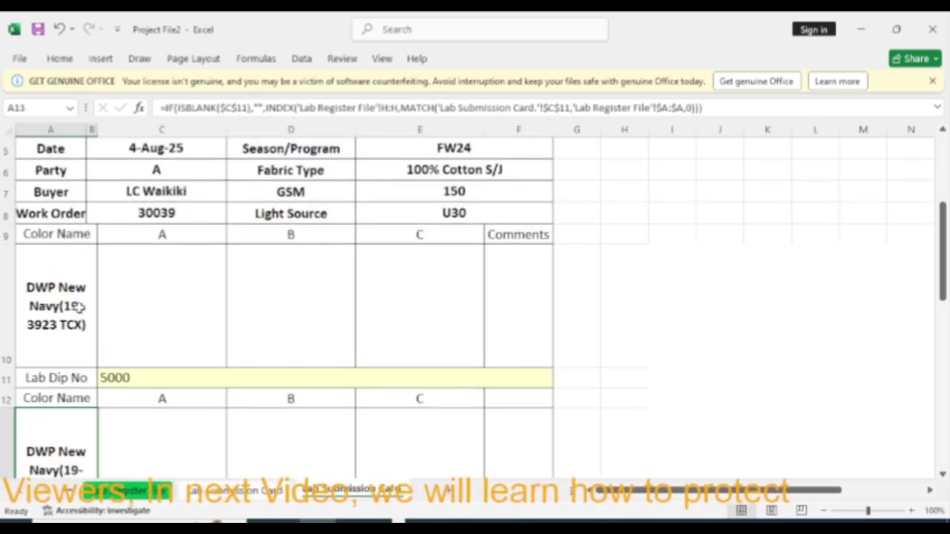
click(93, 289)
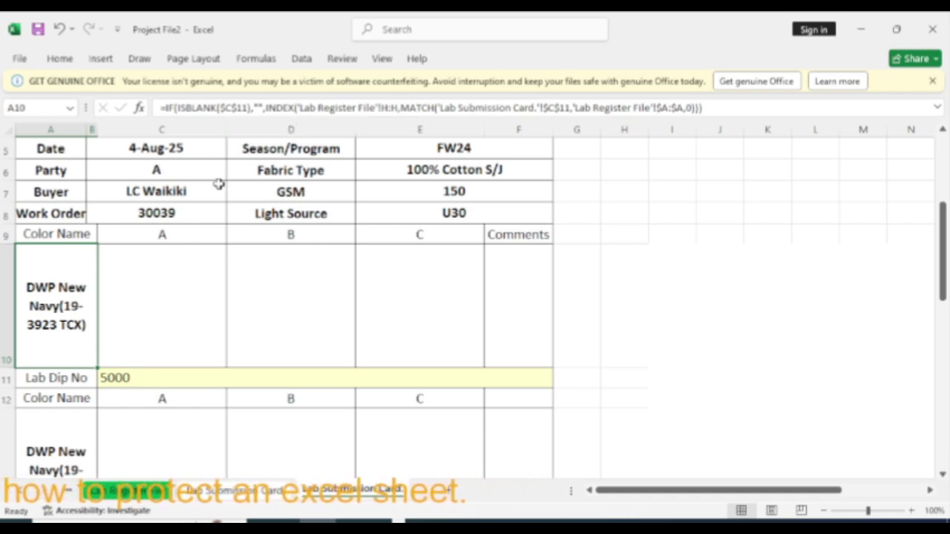
Compare the formulas in the Party cell B6 and Color Name cells A10 and A13 with the Lab Dip No in C11
click(158, 171)
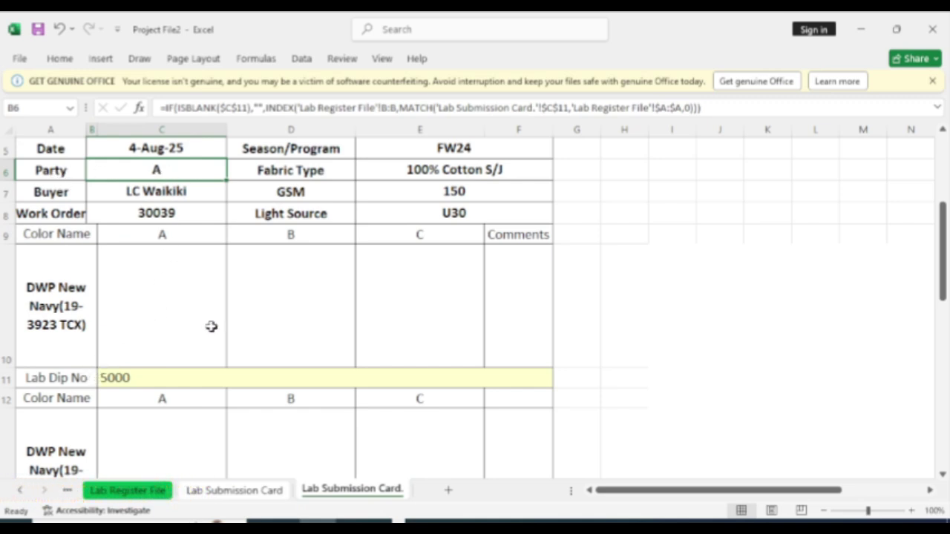
click(60, 307)
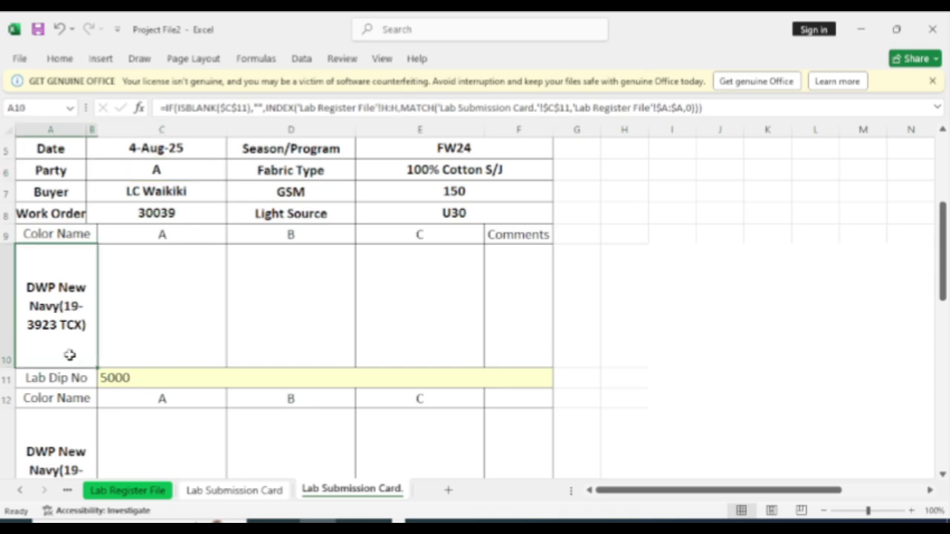
click(72, 442)
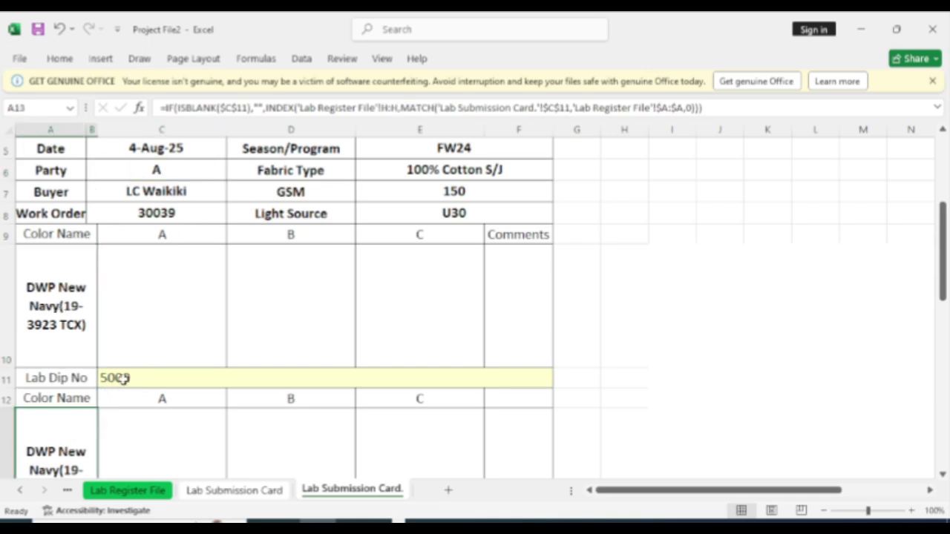
click(170, 172)
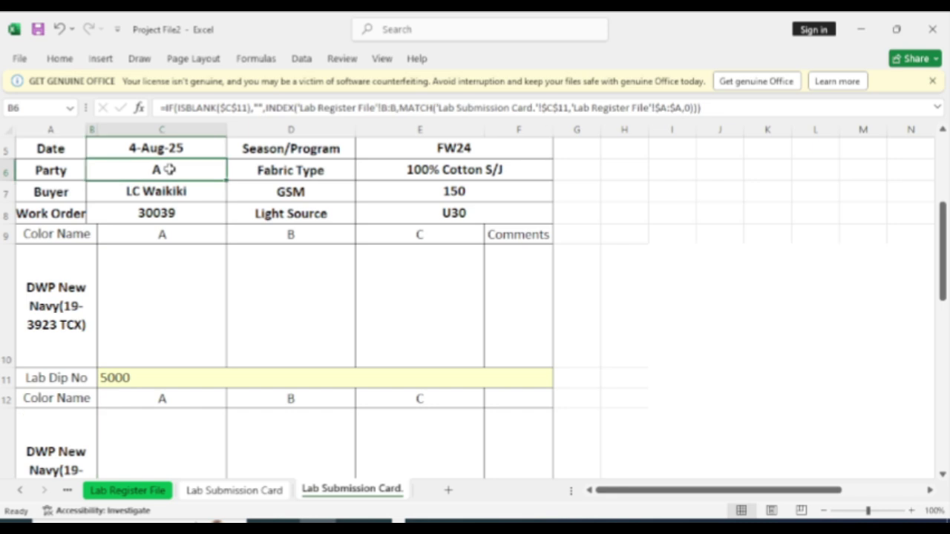
click(127, 379)
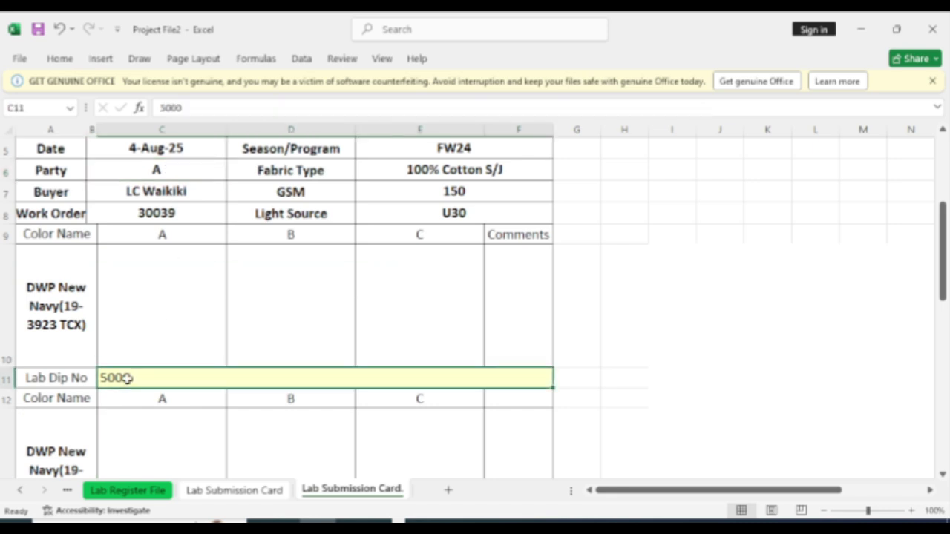
scroll(69, 373, down, 3)
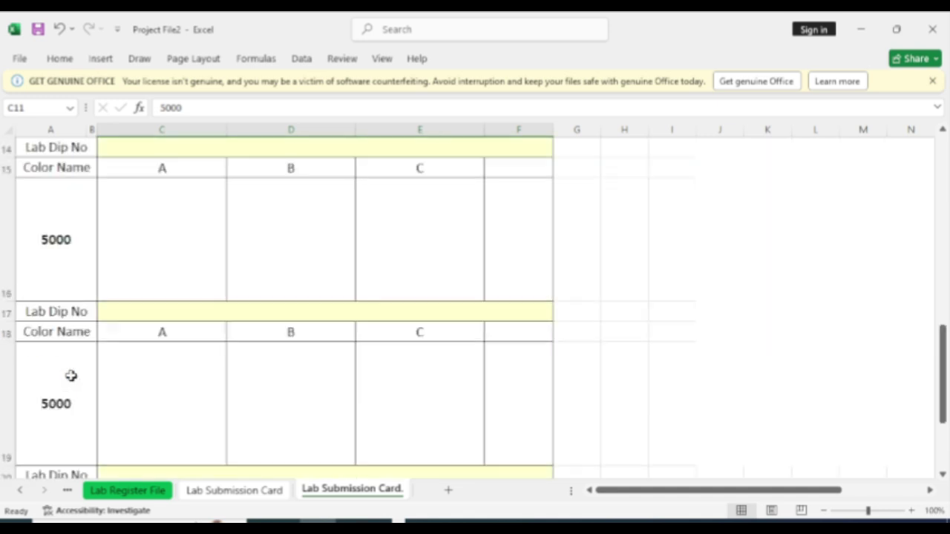
scroll(101, 287, up, 2)
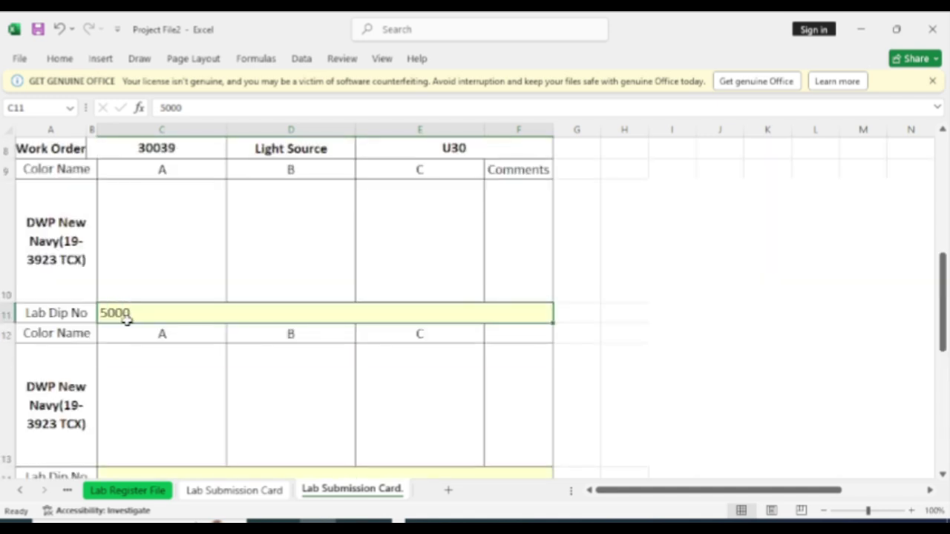
click(63, 409)
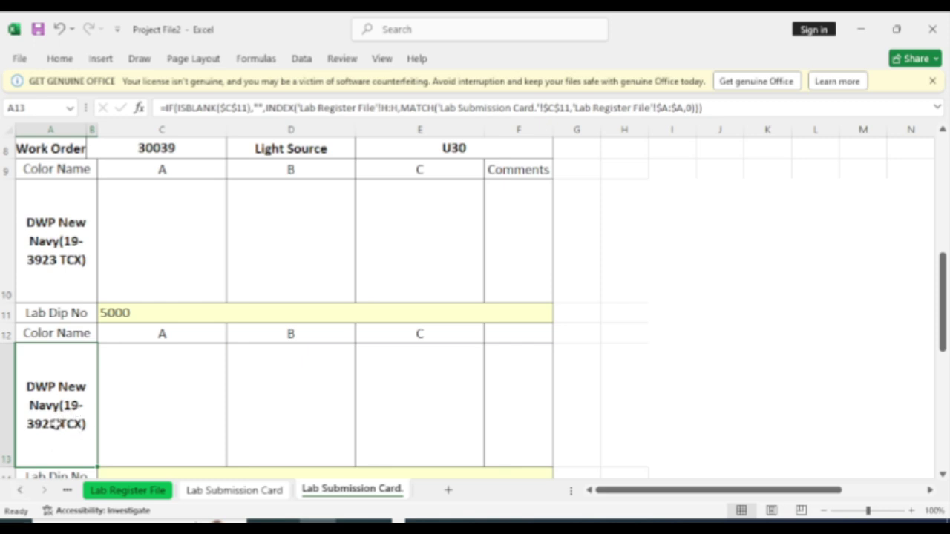
scroll(60, 420, down, 2)
scroll(131, 299, up, 1)
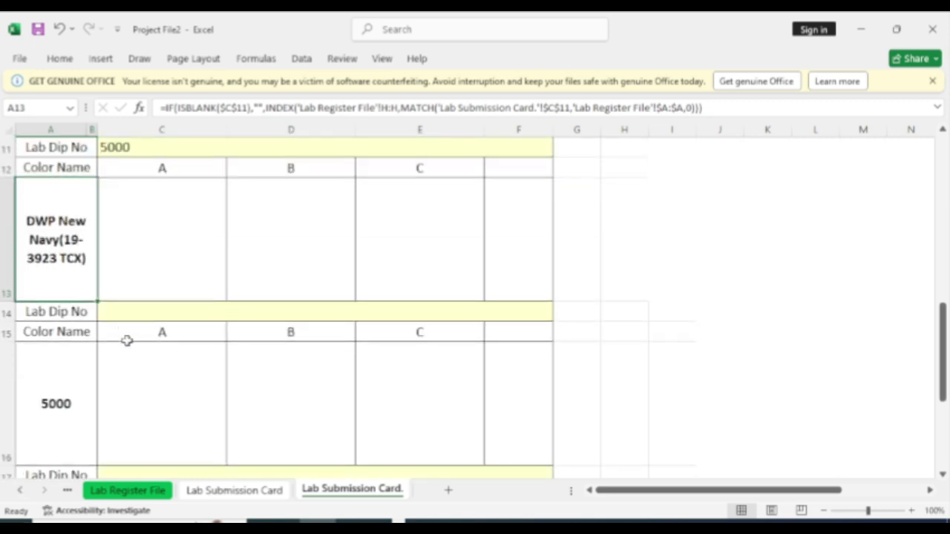
Point both Lab Dip No references in the second Color Name formula, A13, to $C$14
click(144, 311)
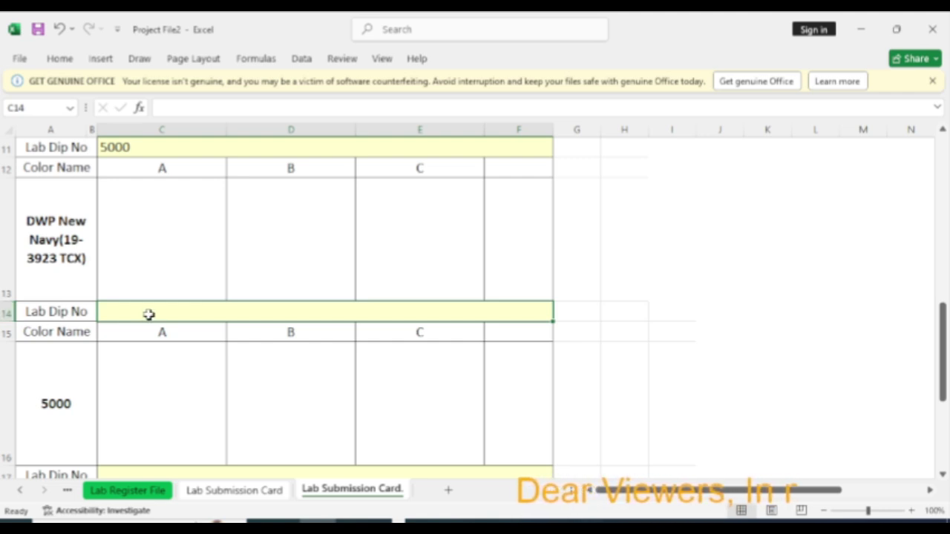
click(26, 107)
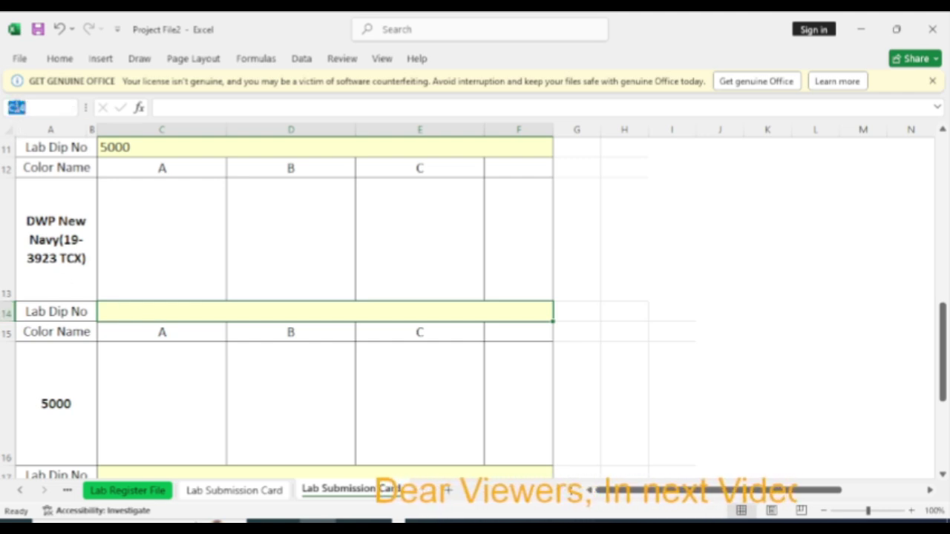
click(52, 238)
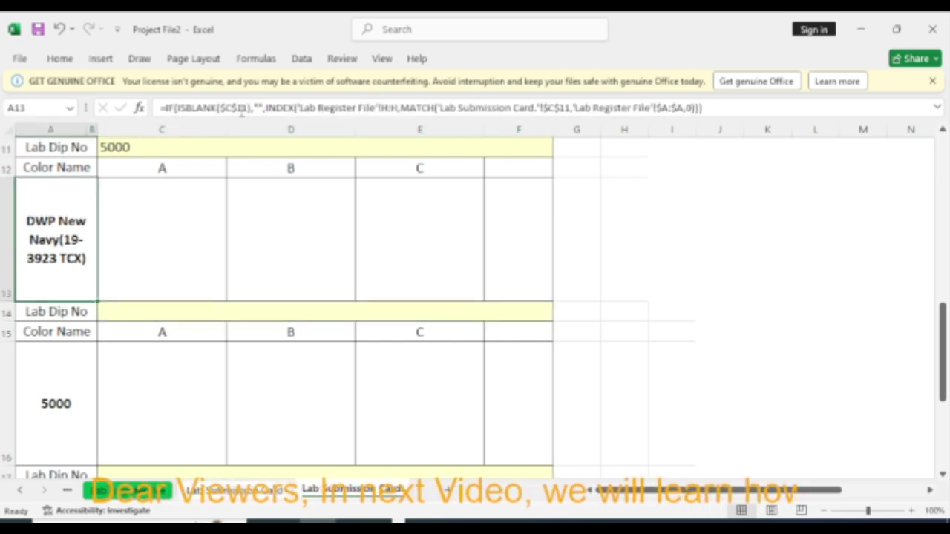
click(247, 107)
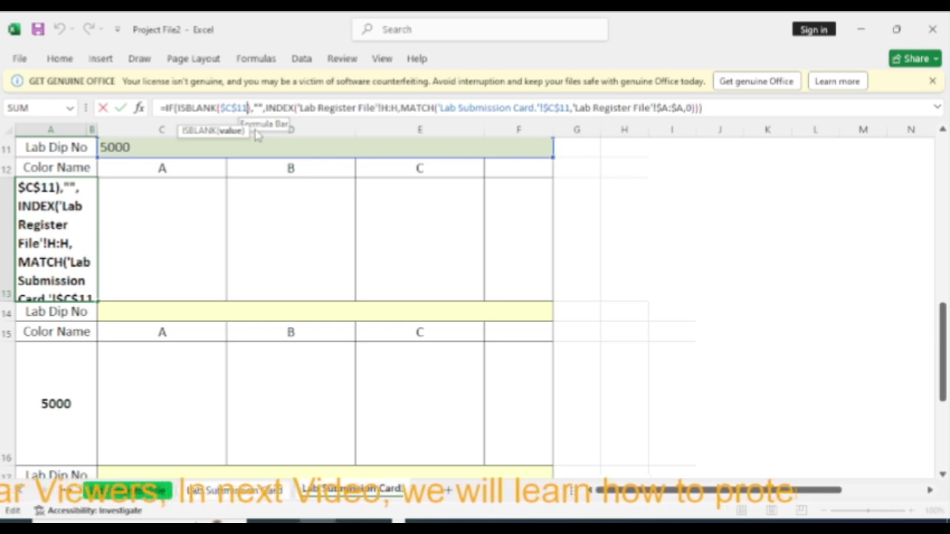
key(BackSpace)
text(4)
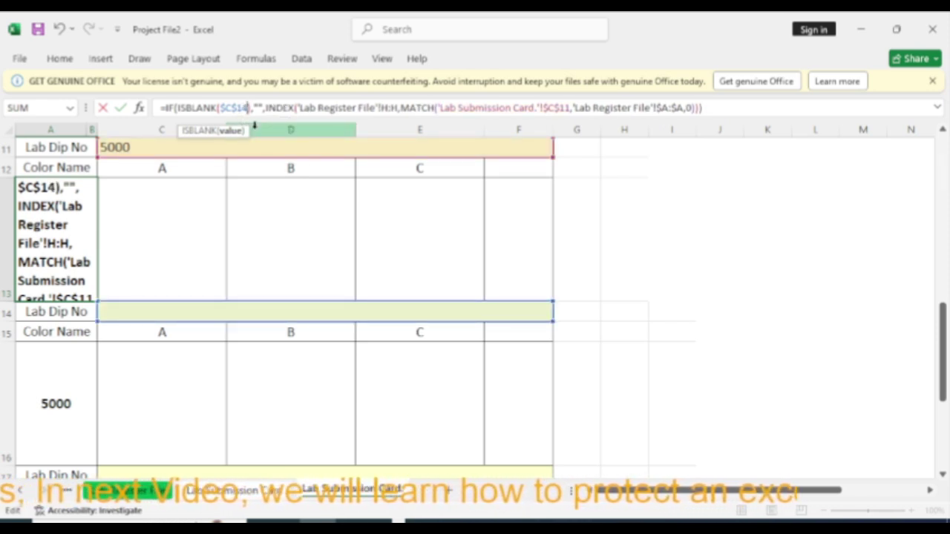
click(569, 108)
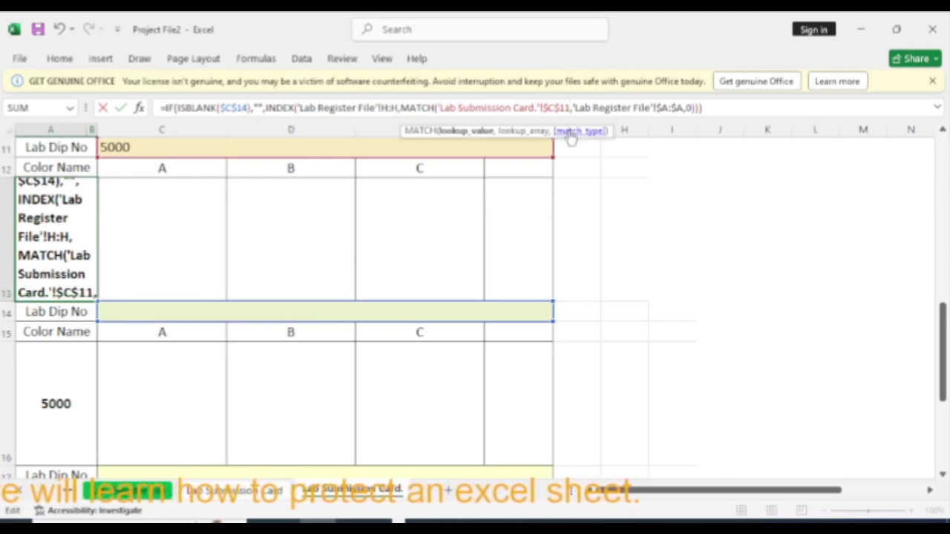
key(BackSpace)
text(4)
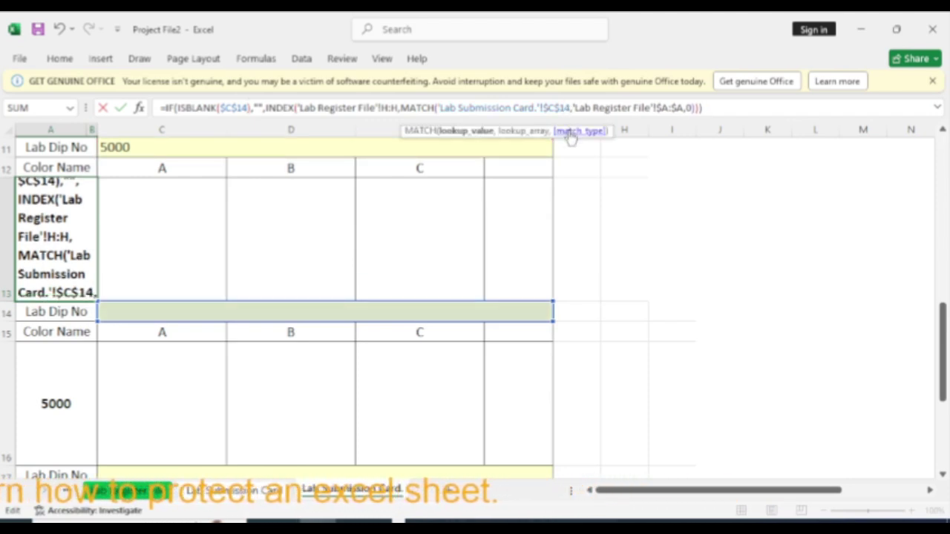
key(Return)
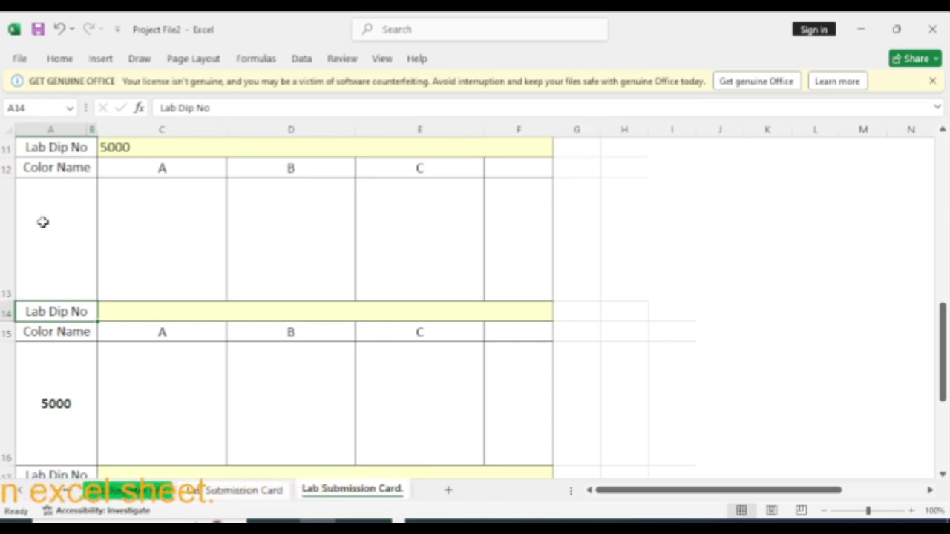
Enter 5001 as the second Lab Dip No in C14
click(158, 317)
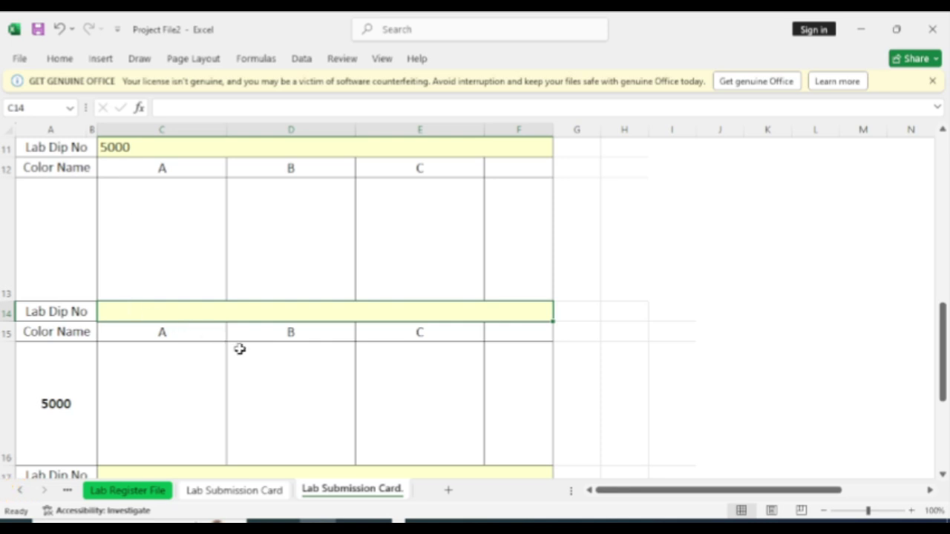
text(5001)
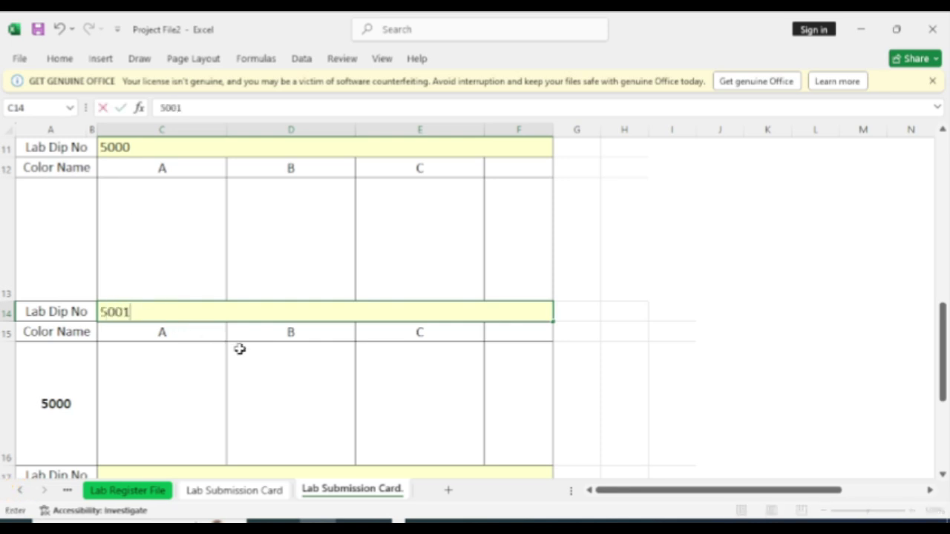
key(Return)
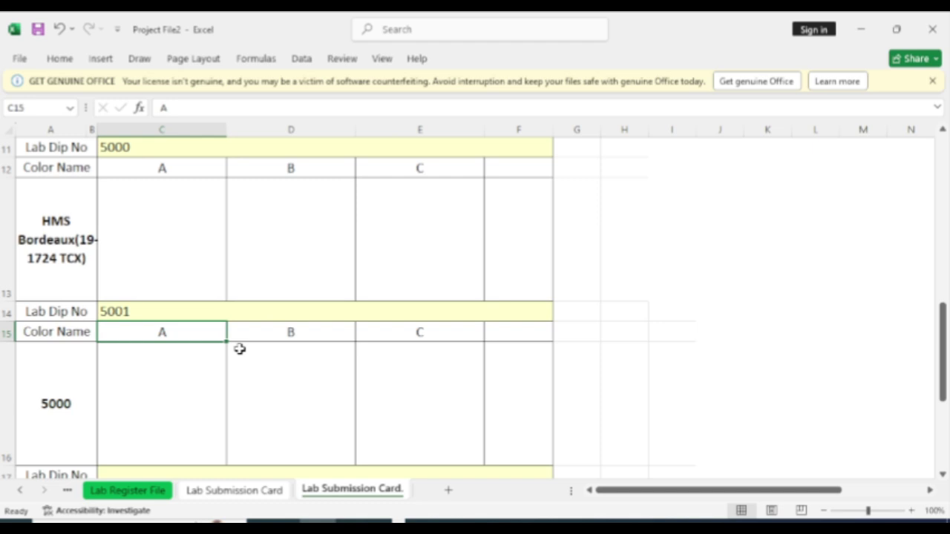
Set the INDEX range of the third Color Name formula in A16 to column H:H of the Lab Register File
click(85, 398)
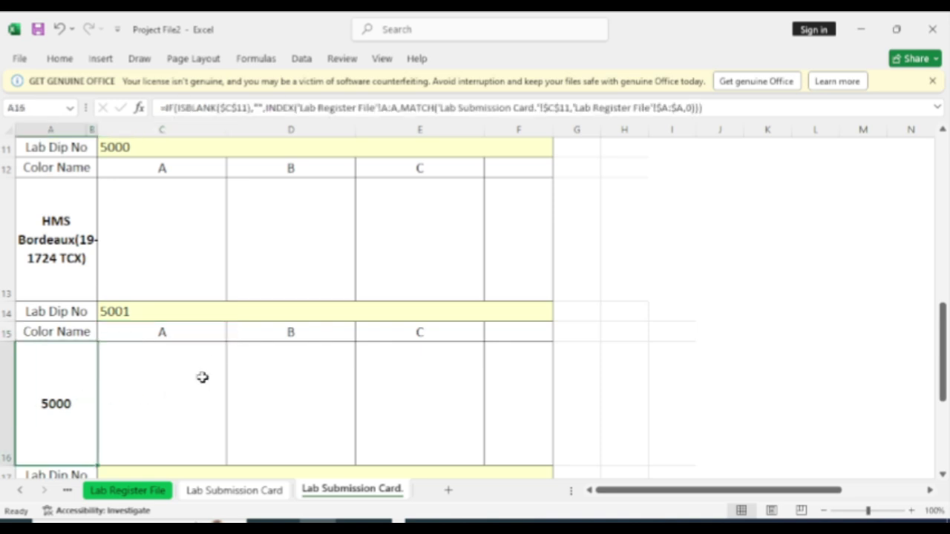
click(400, 108)
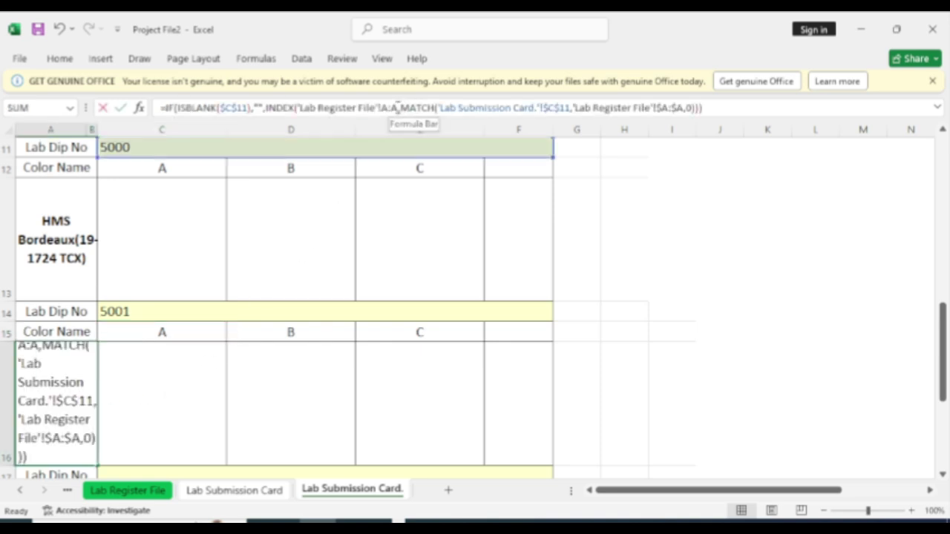
key(BackSpace)
key(BackSpace)
key(BackSpace)
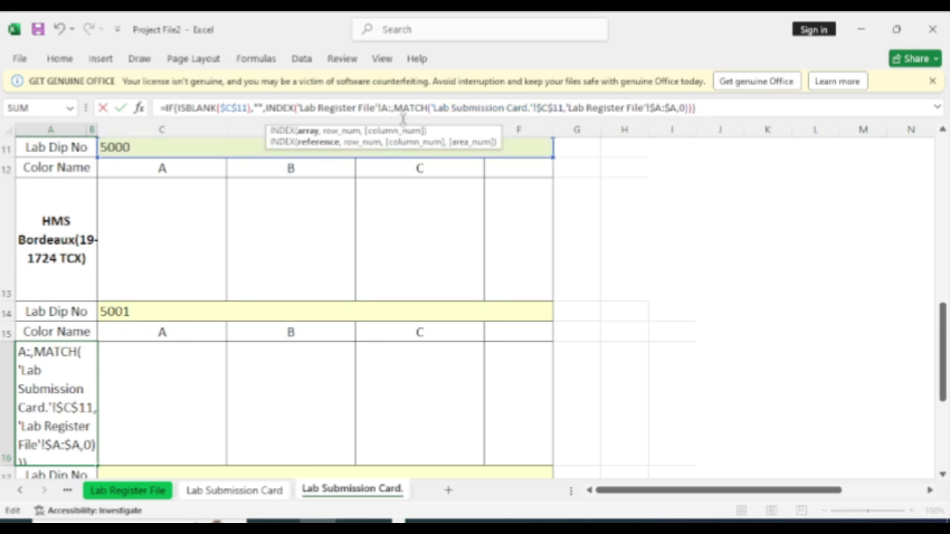
text(H:)
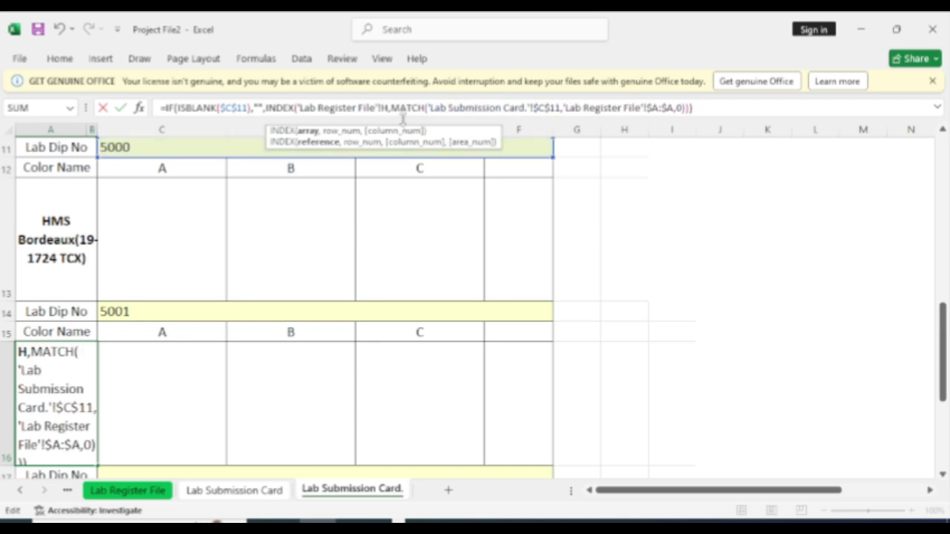
text(H)
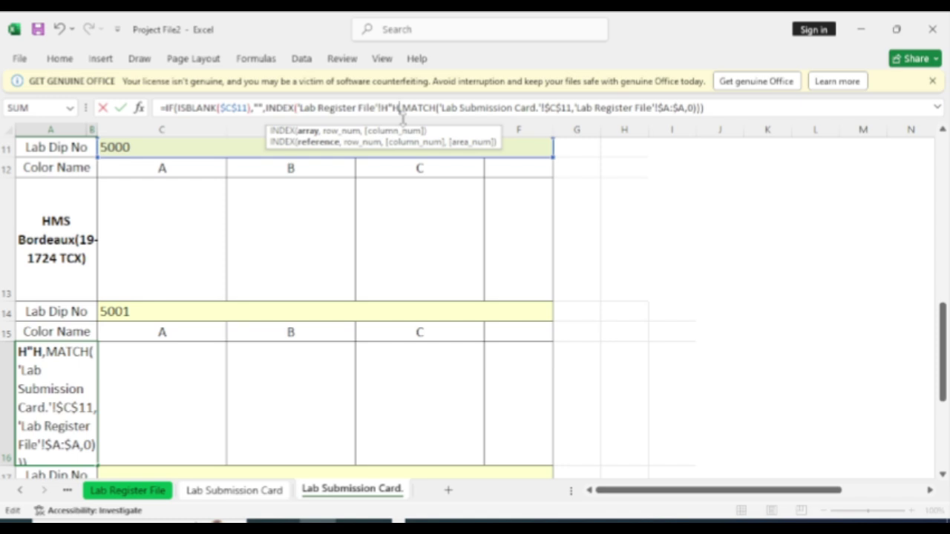
key(BackSpace)
key(BackSpace)
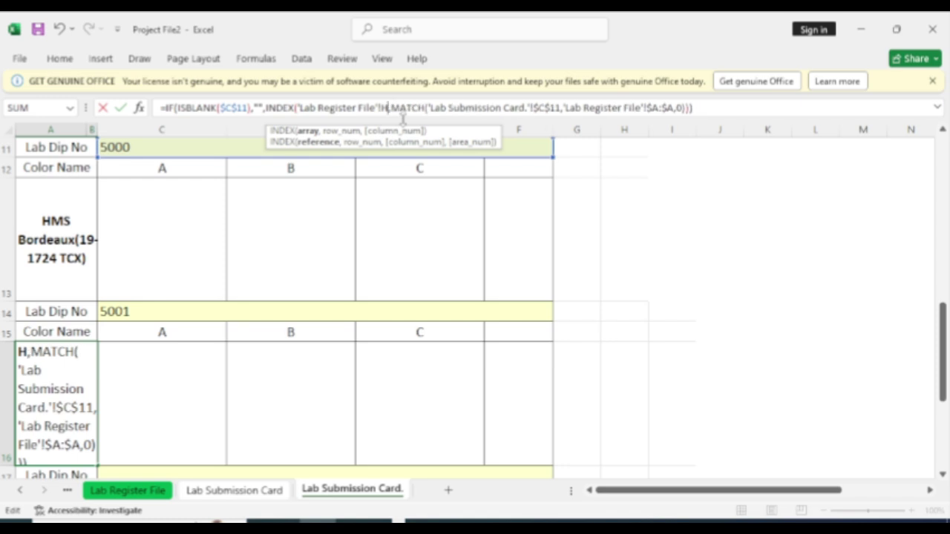
text(:)
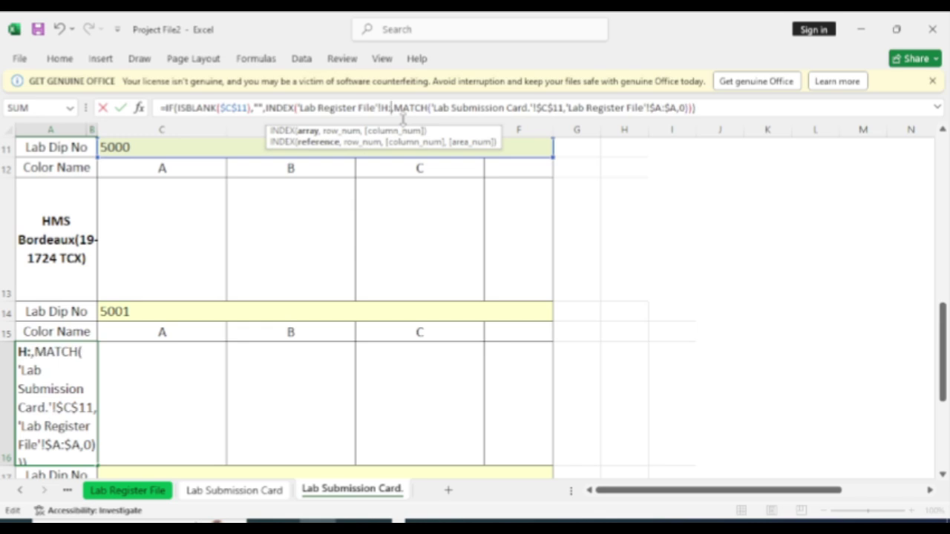
text(H)
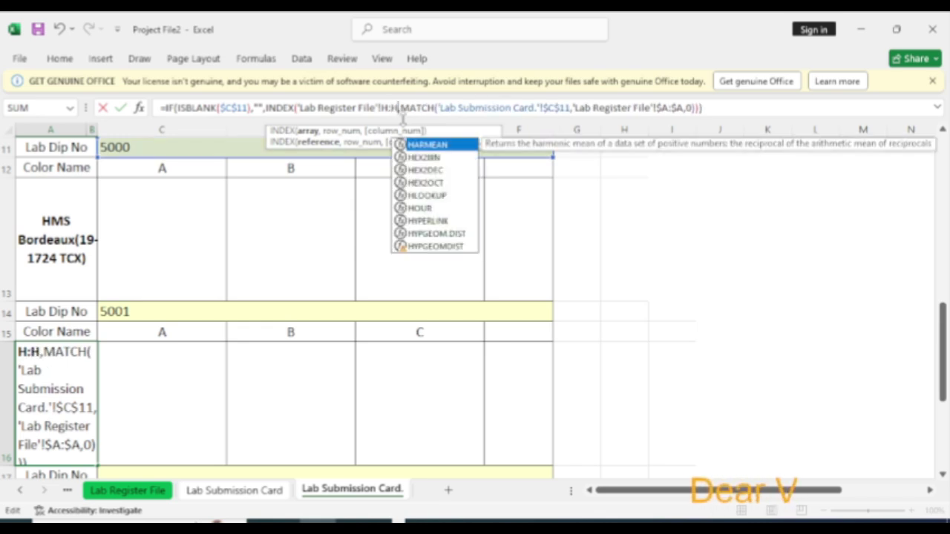
key(Return)
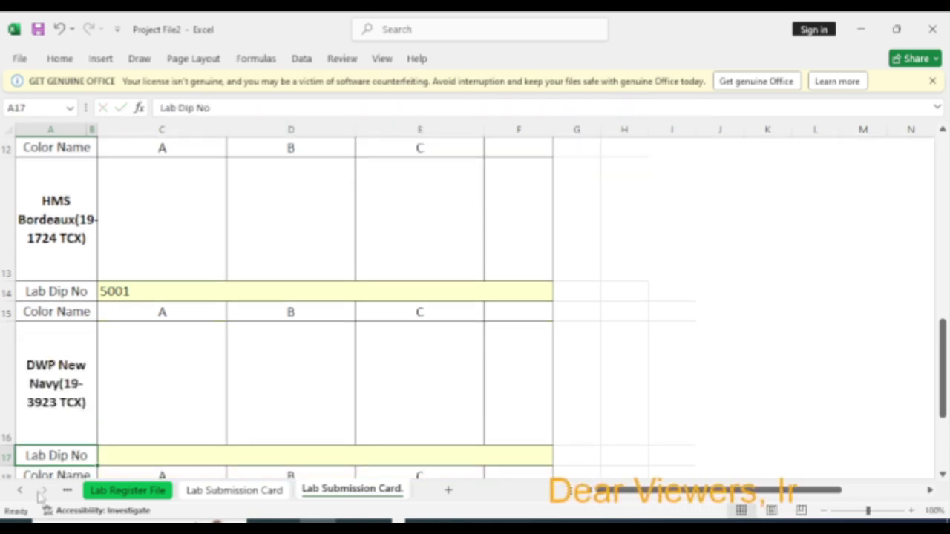
Compare the Color Name formulas in A10 and A16 and review which Lab Dip No cell each block should use
click(54, 383)
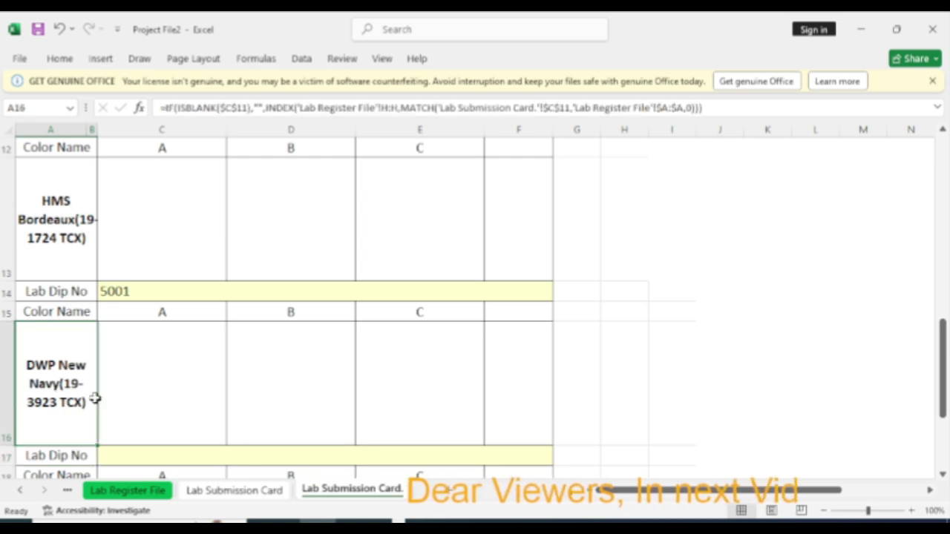
scroll(104, 408, up, 2)
scroll(104, 408, up, 2)
click(67, 268)
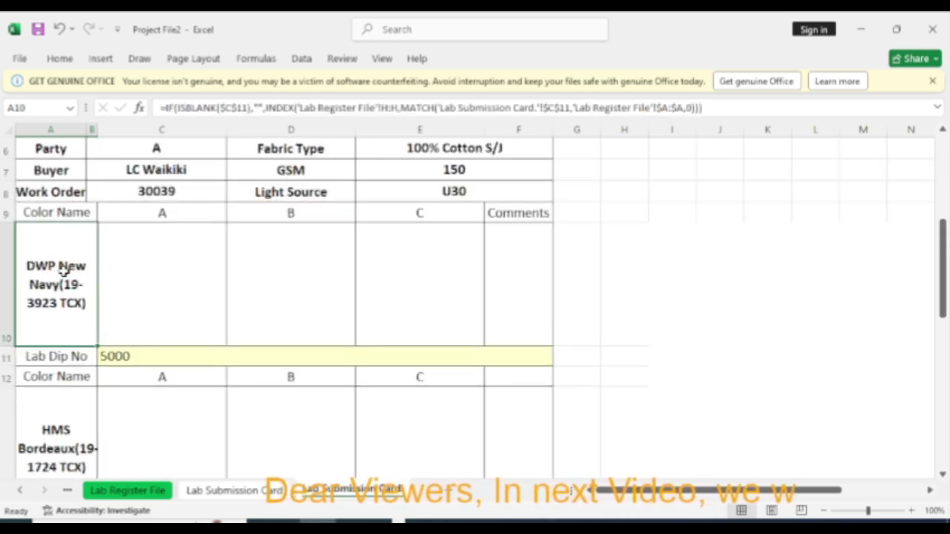
scroll(91, 361, down, 3)
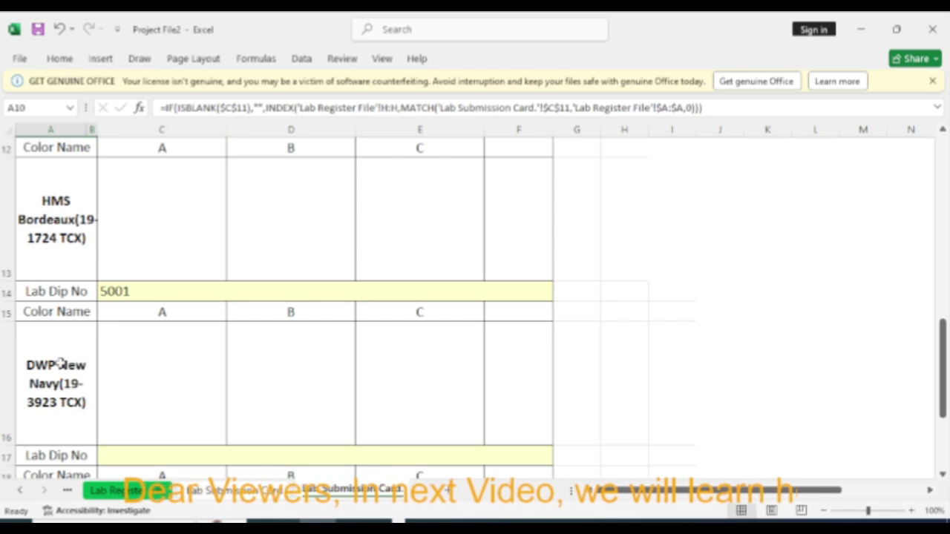
scroll(82, 315, down, 1)
scroll(116, 269, up, 2)
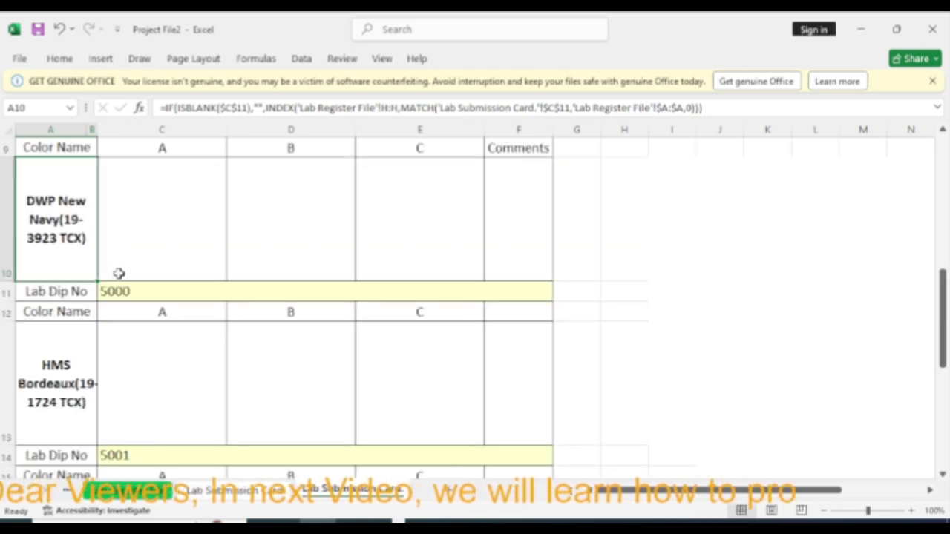
scroll(126, 364, down, 2)
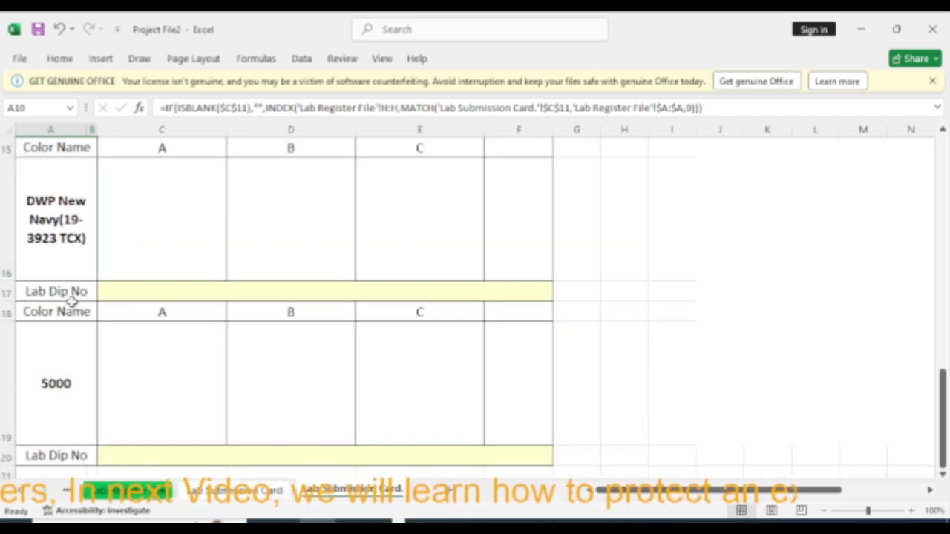
click(68, 217)
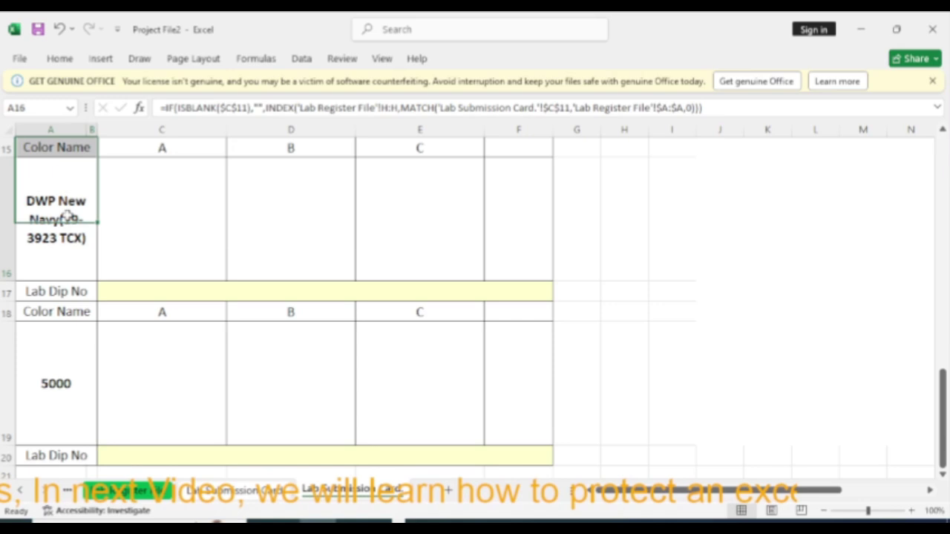
Point both Lab Dip No references in the third Color Name formula, A16, to $C$17
click(136, 296)
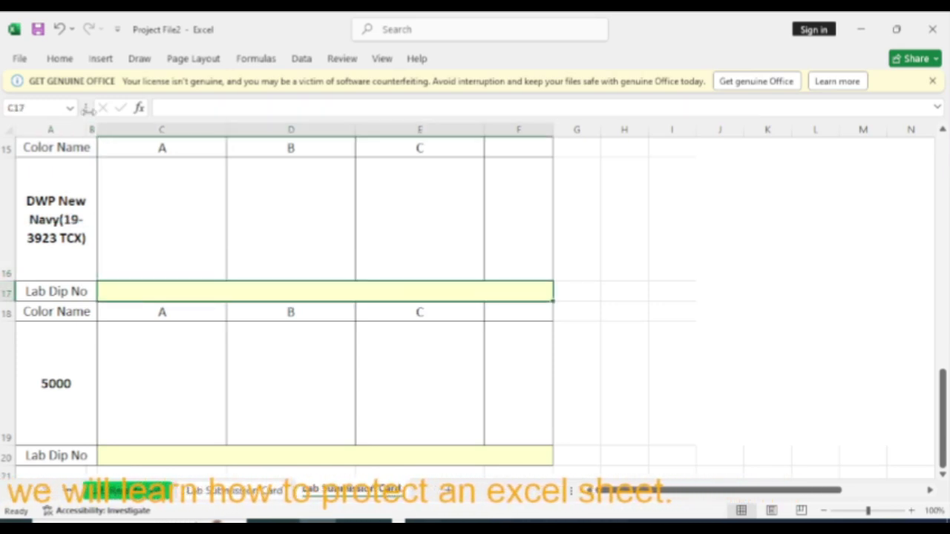
click(38, 108)
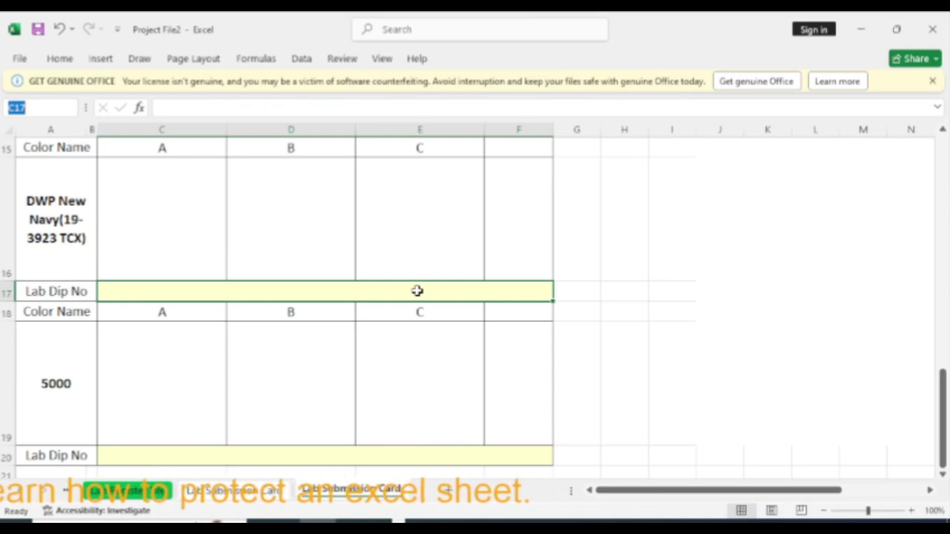
click(36, 214)
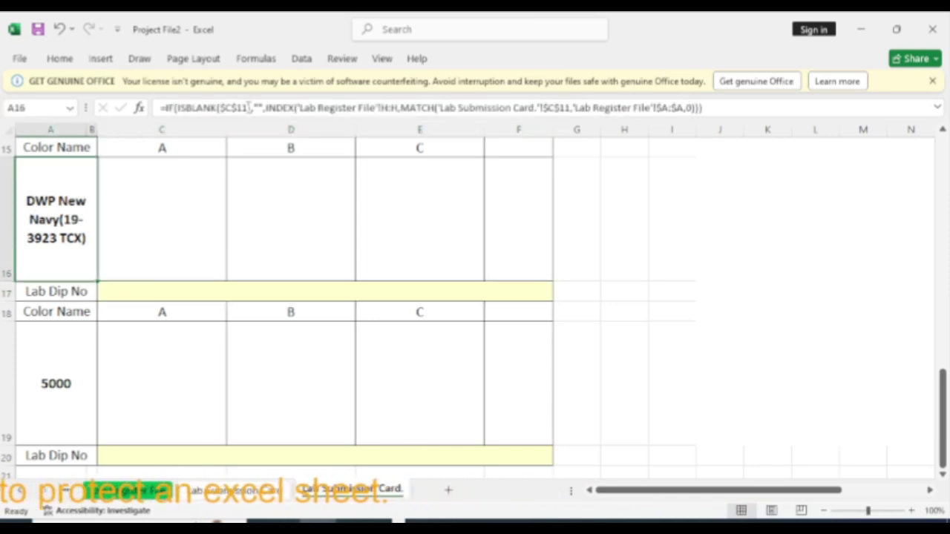
click(247, 108)
key(BackSpace)
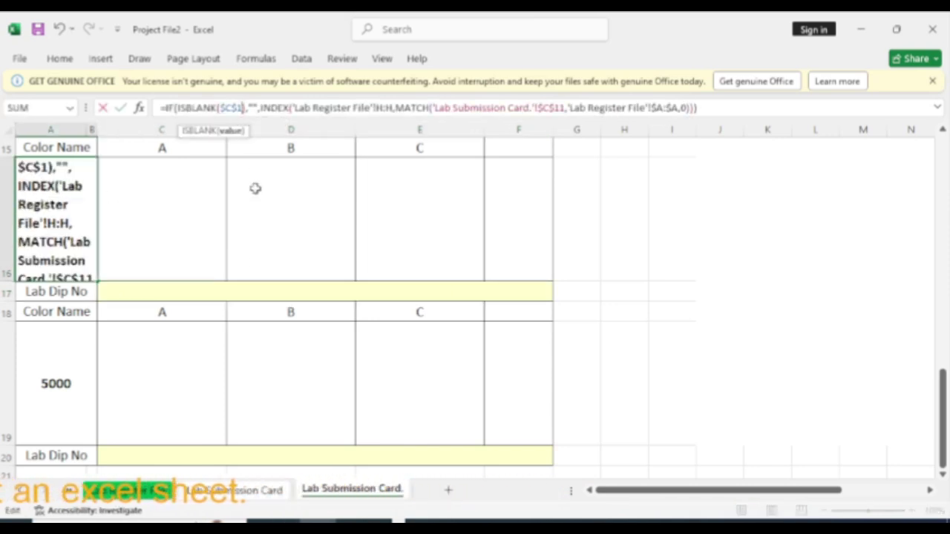
text(7)
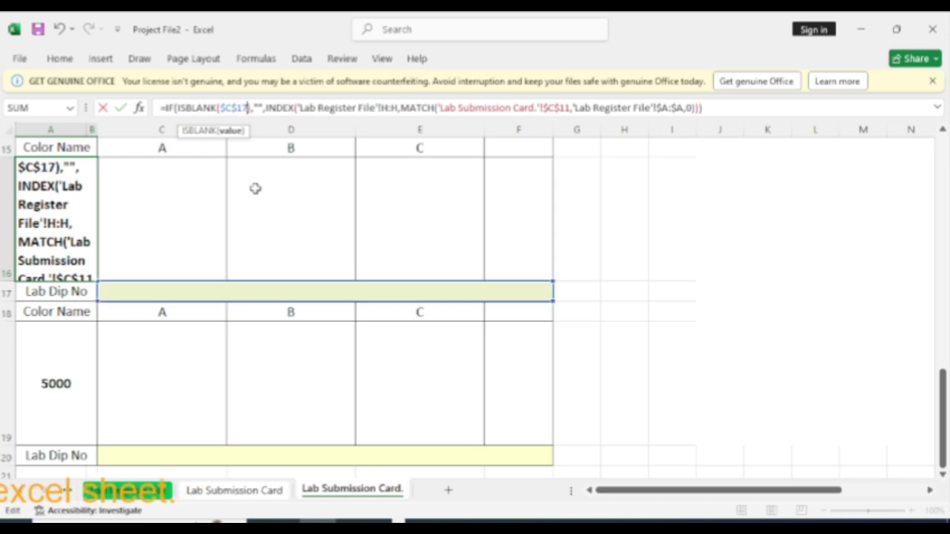
click(570, 108)
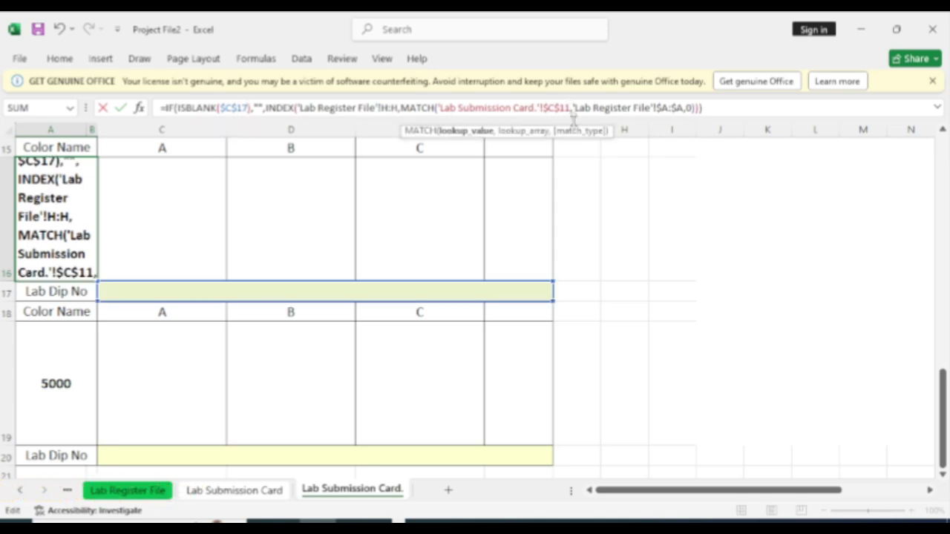
key(BackSpace)
text(7)
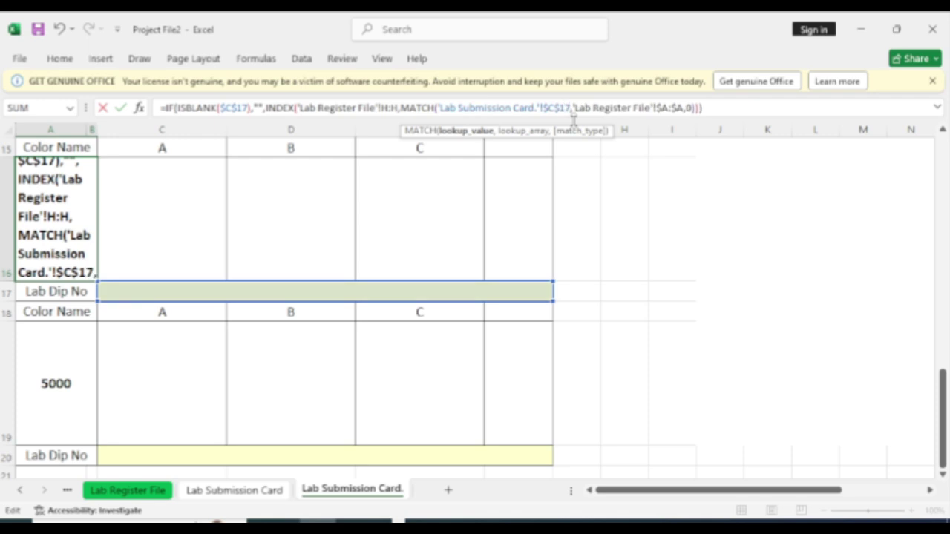
key(Return)
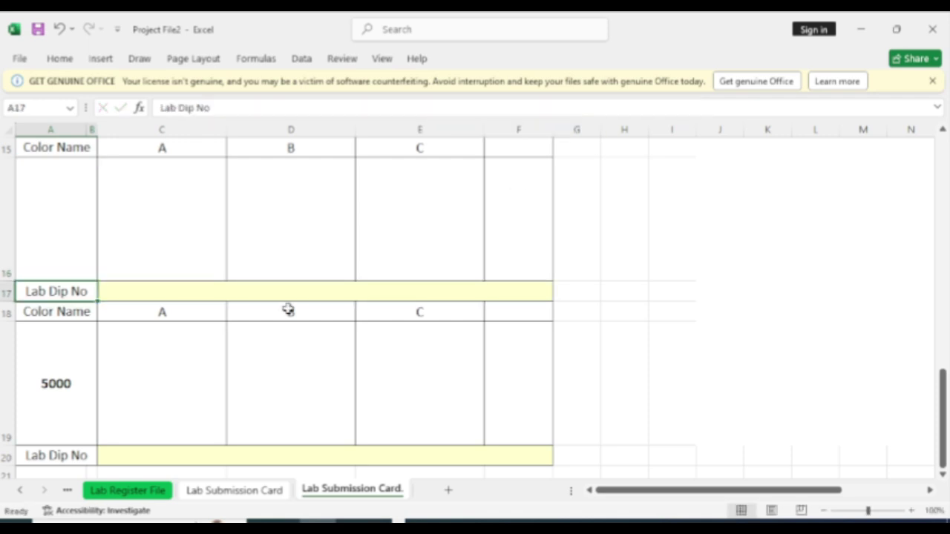
Change the ISBLANK reference in the fourth Color Name formula, A19, to $C$20
scroll(67, 320, down, 2)
scroll(80, 313, up, 2)
click(74, 367)
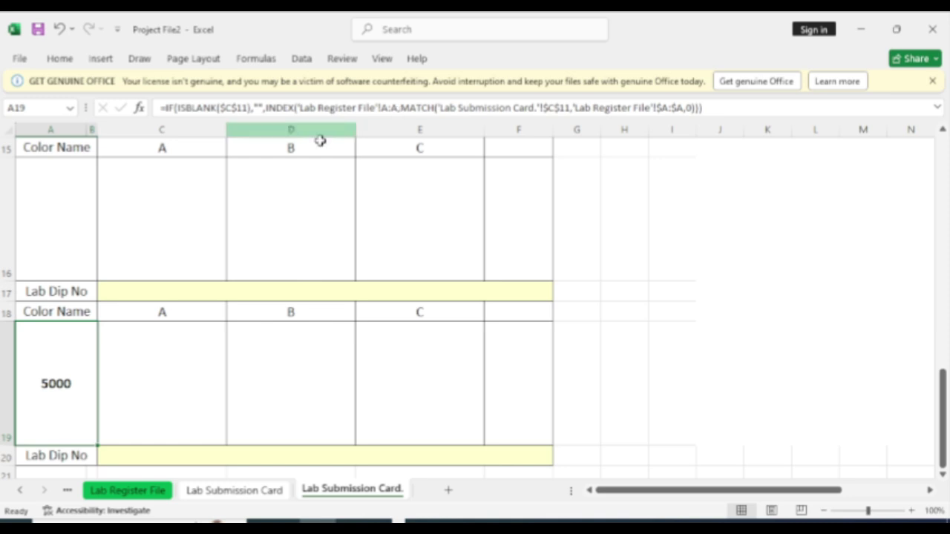
click(247, 108)
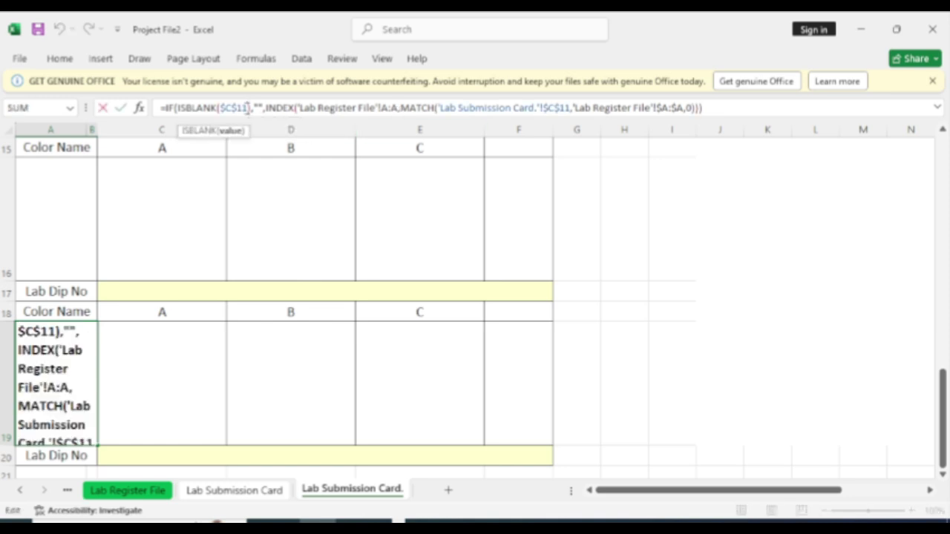
key(BackSpace)
key(BackSpace)
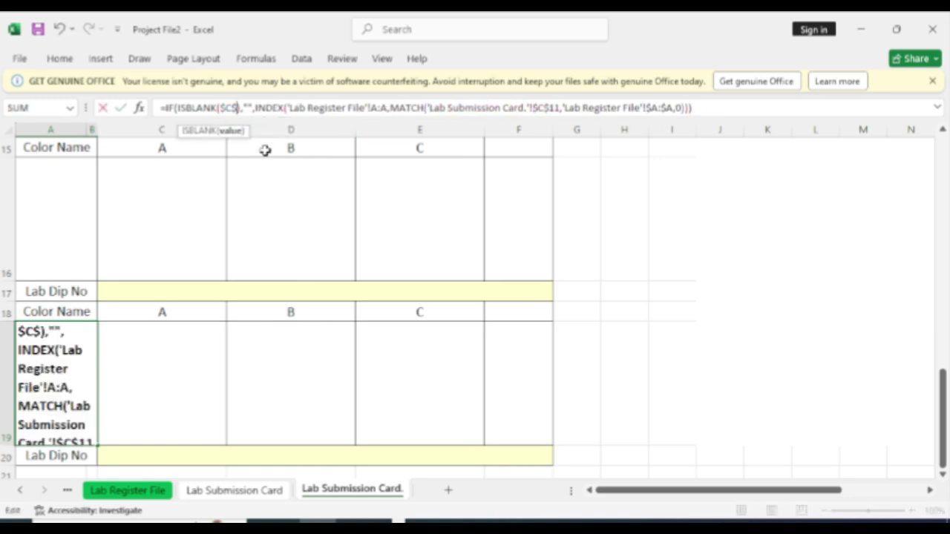
text(20)
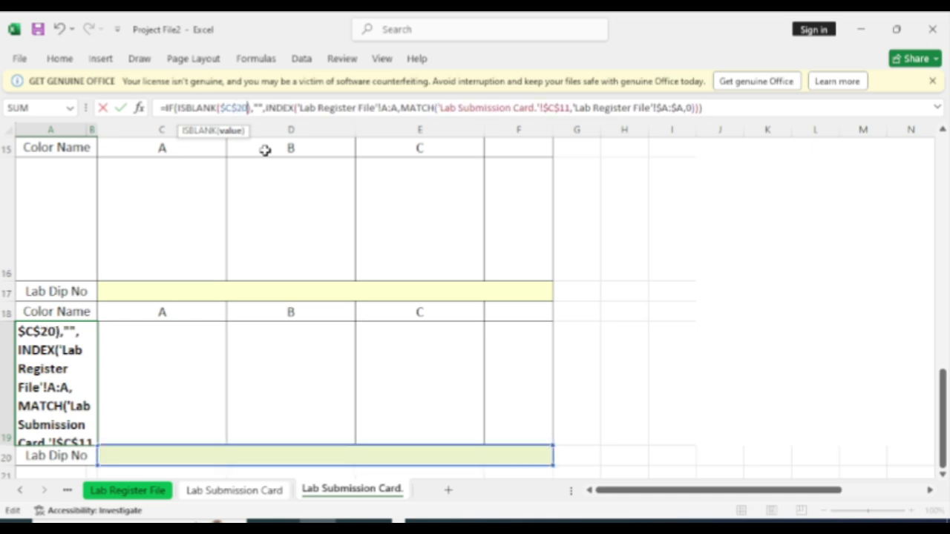
Set the INDEX range of the A19 formula to column H:H of the Lab Register File
click(398, 109)
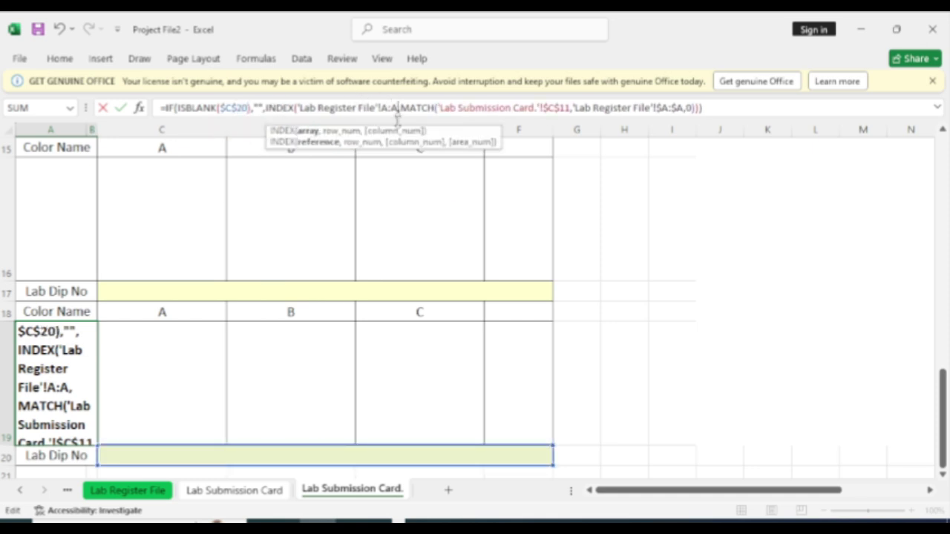
key(BackSpace)
key(BackSpace)
key(BackSpace)
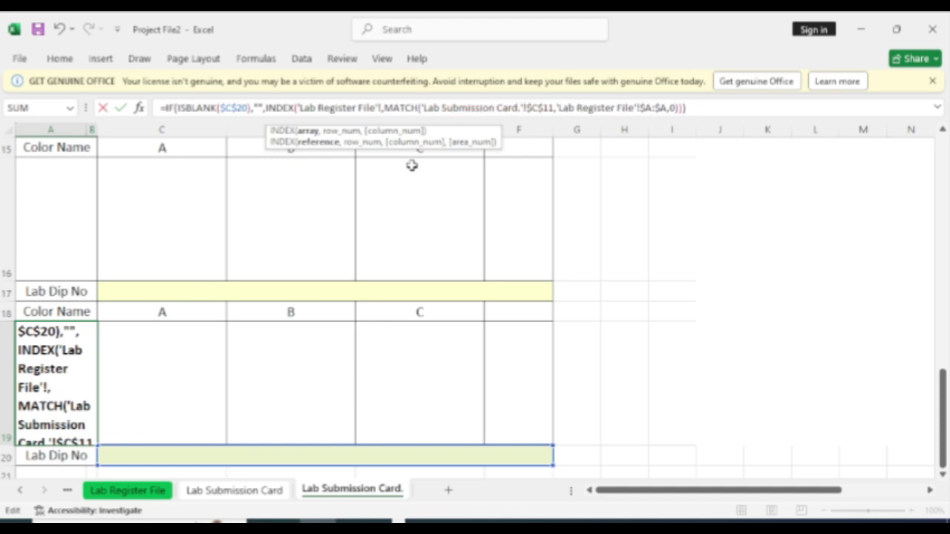
text(H:H)
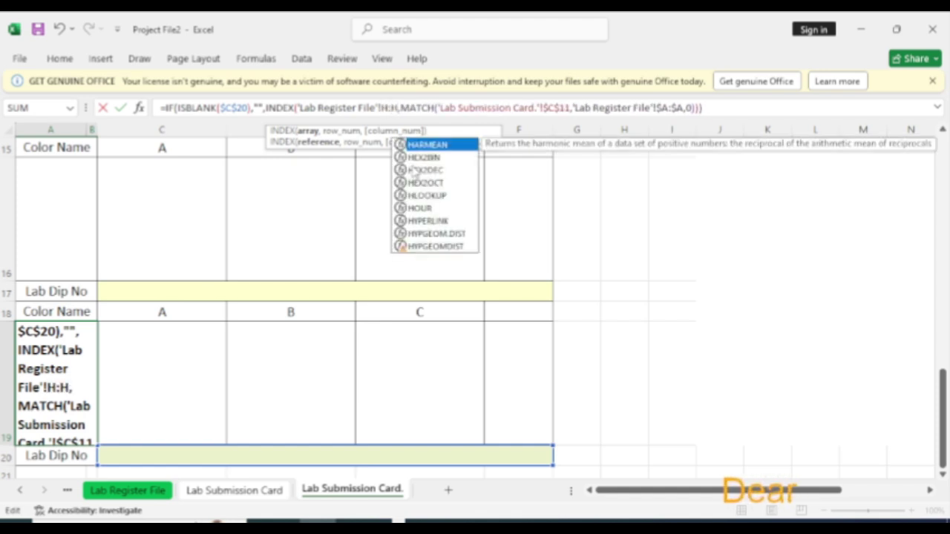
Point the MATCH lookup value in the A19 formula to $C$20 and commit the formula
click(569, 107)
key(BackSpace)
key(BackSpace)
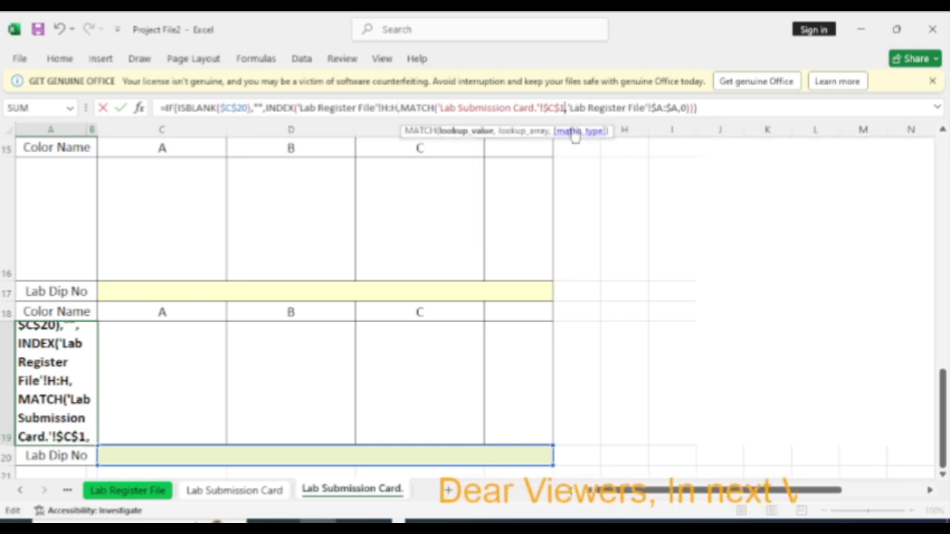
text(20)
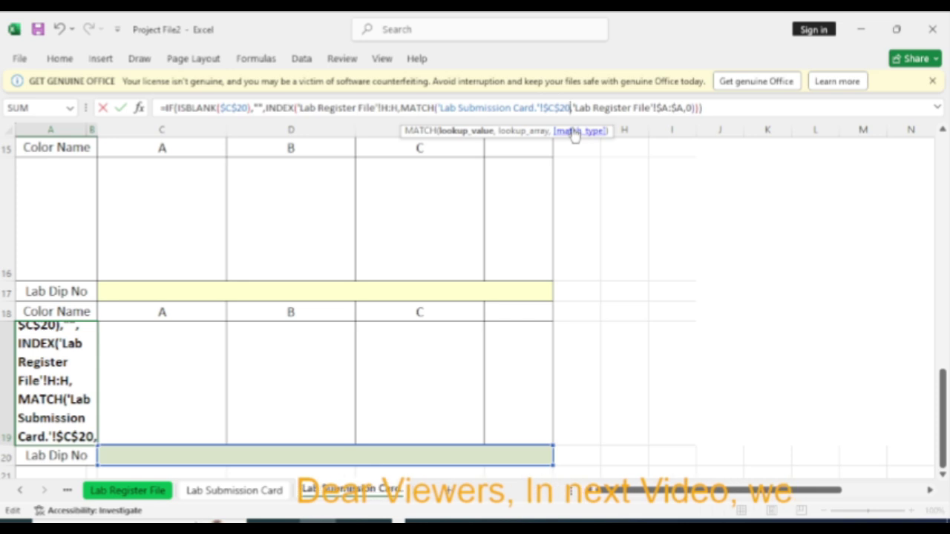
key(Return)
Enter 5002 as the third Lab Dip No in C17
scroll(166, 218, up, 2)
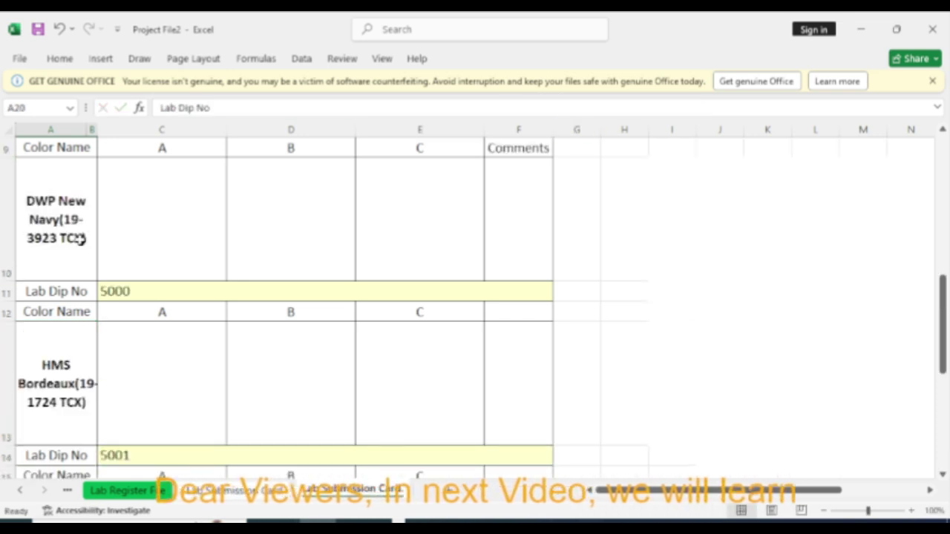
scroll(166, 373, down, 2)
scroll(159, 354, up, 1)
scroll(152, 349, up, 1)
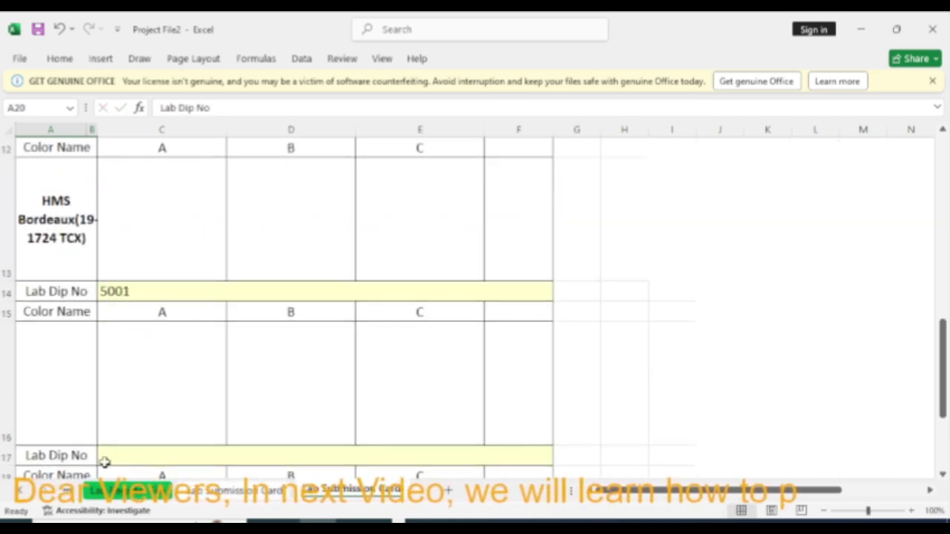
click(112, 453)
text(2)
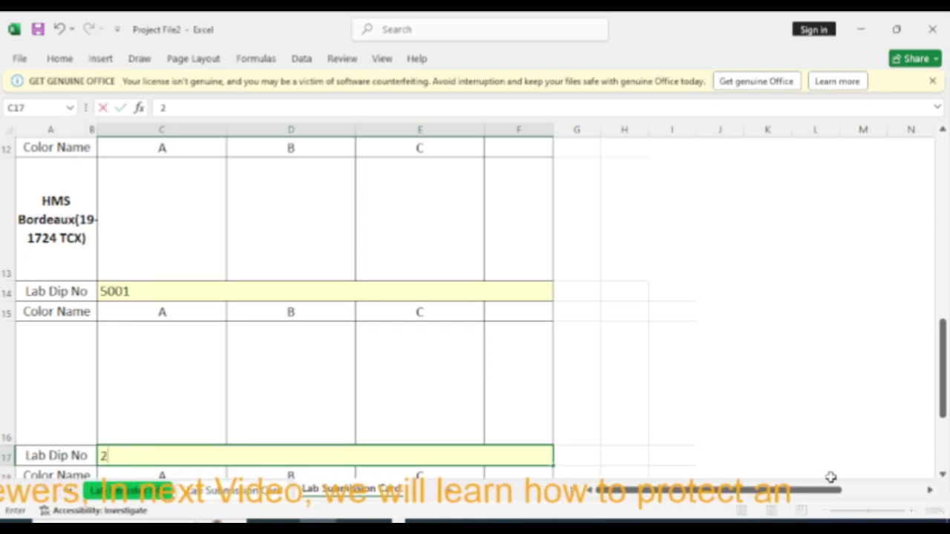
key(BackSpace)
text(5002)
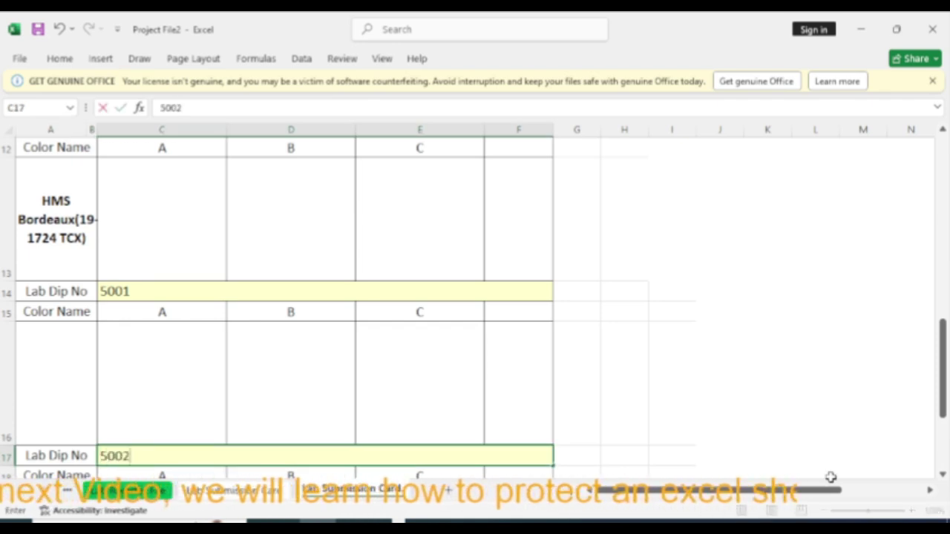
key(Return)
Enter 5003 as the fourth Lab Dip No in C20
key(Return)
key(Return)
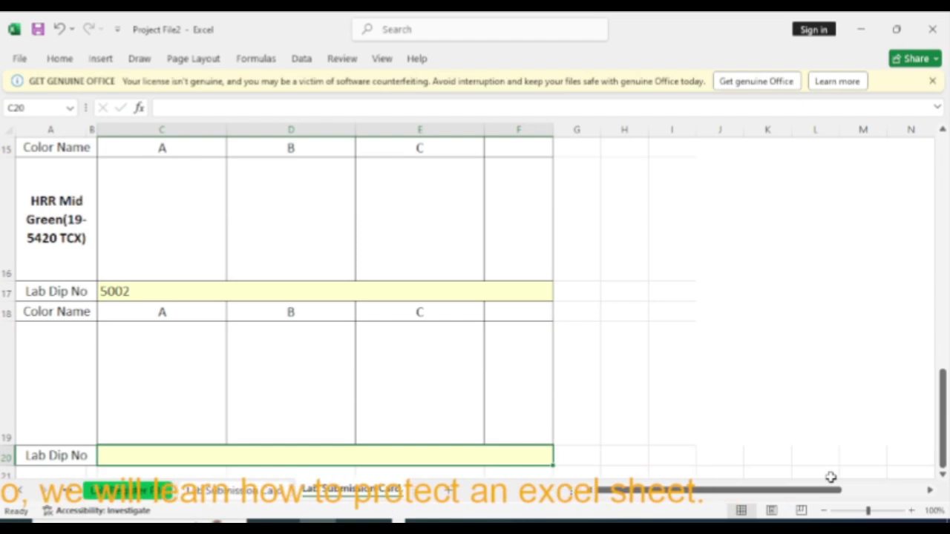
text(5003)
key(Return)
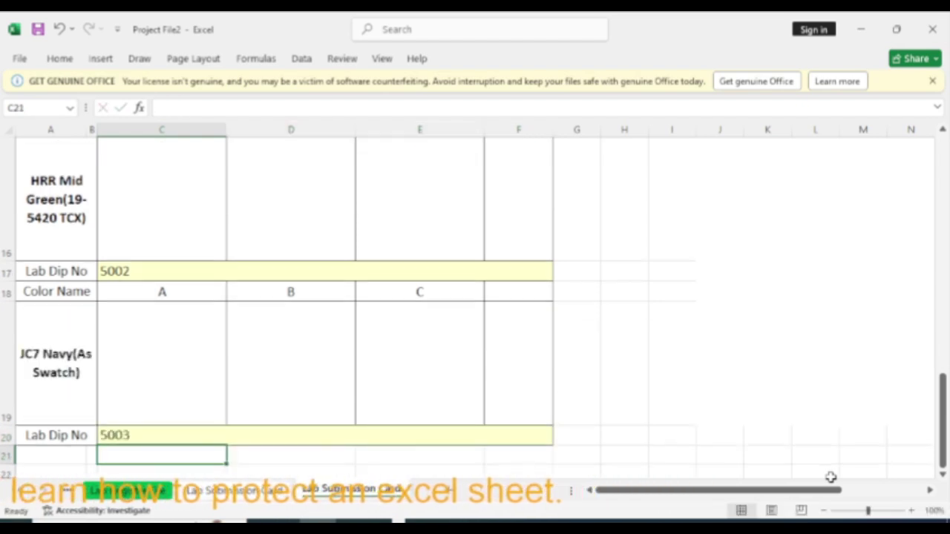
Review the four Lab Dip No cells, C11, C14, C17 and C20, with the Color Name returned in each block
scroll(250, 446, up, 5)
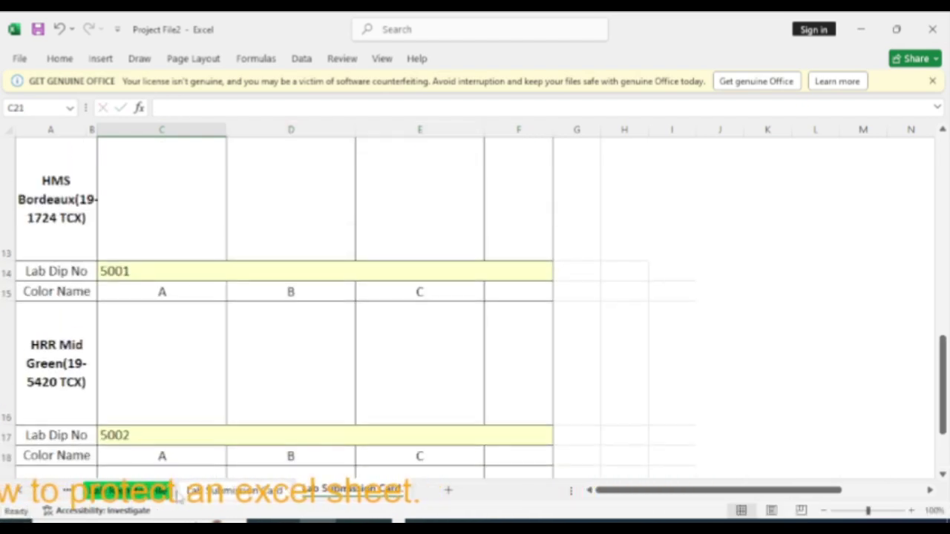
scroll(250, 445, down, 4)
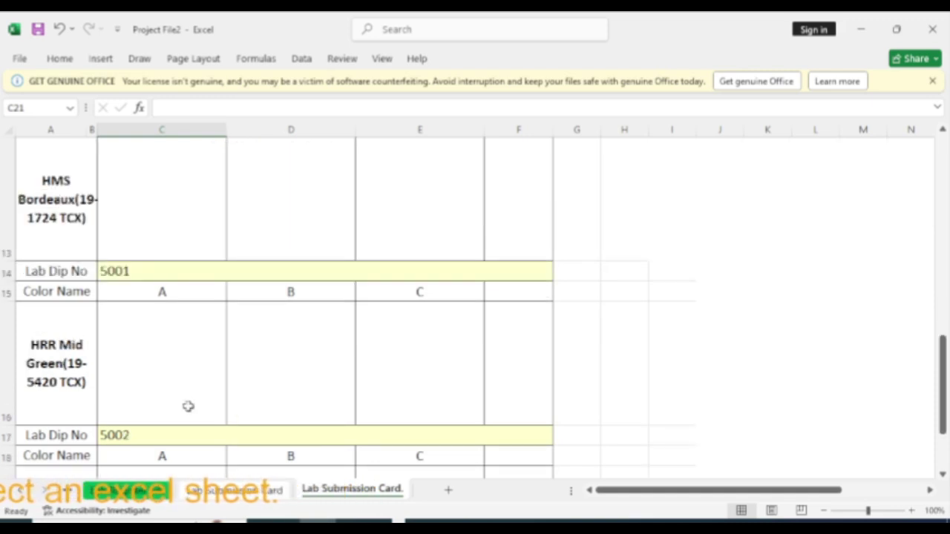
scroll(186, 405, down, 2)
scroll(208, 397, up, 3)
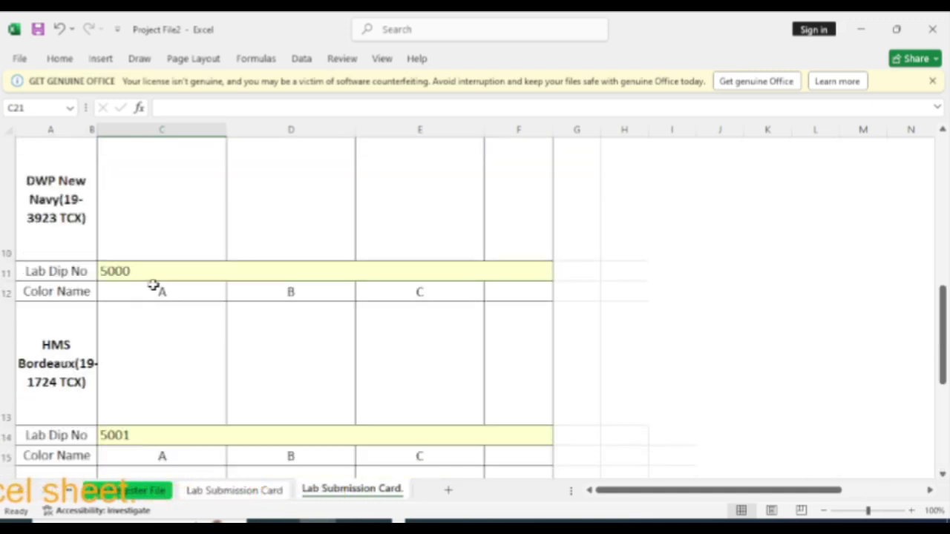
scroll(153, 288, up, 2)
click(149, 406)
scroll(150, 406, down, 2)
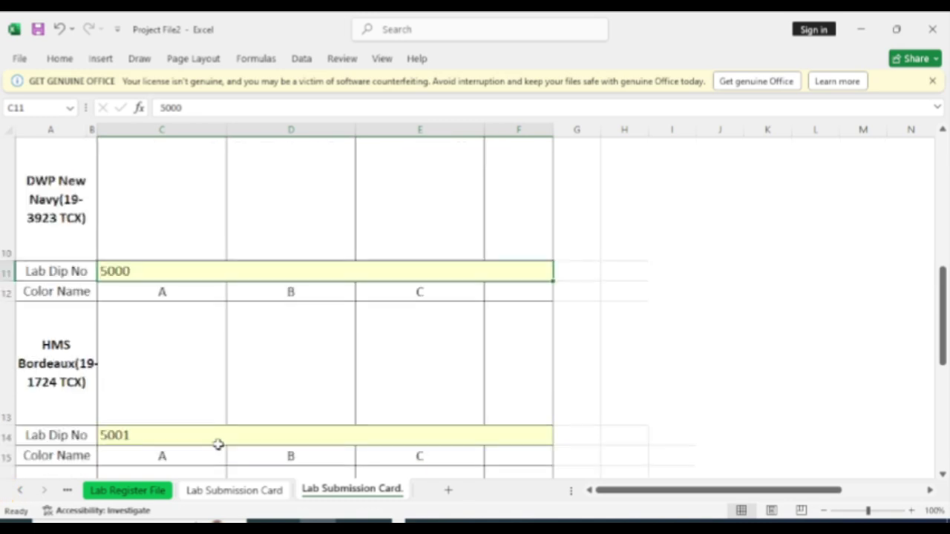
click(129, 422)
click(152, 438)
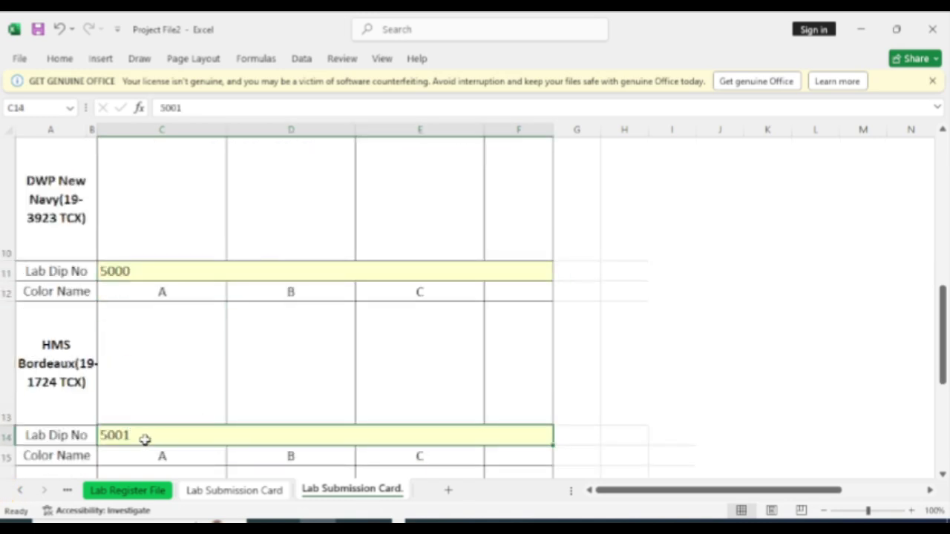
scroll(122, 420, down, 2)
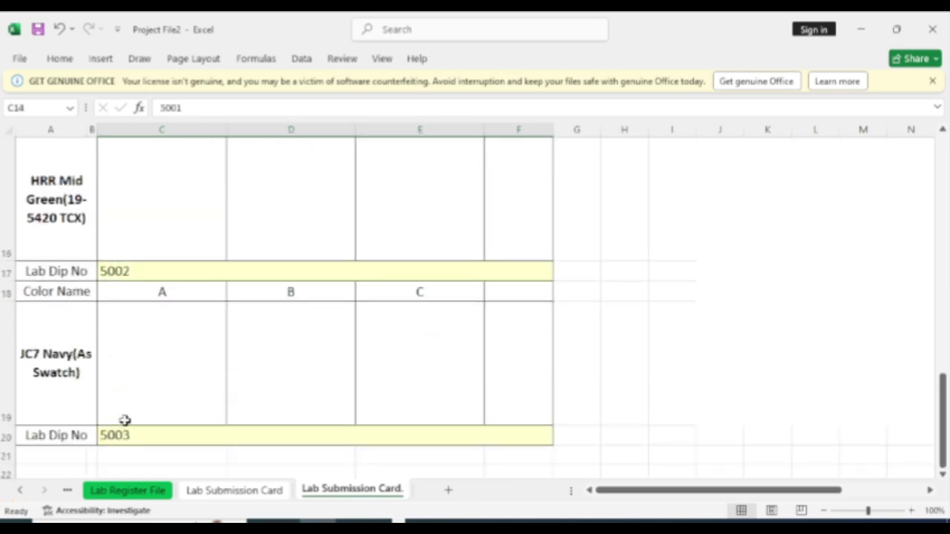
click(147, 273)
click(130, 435)
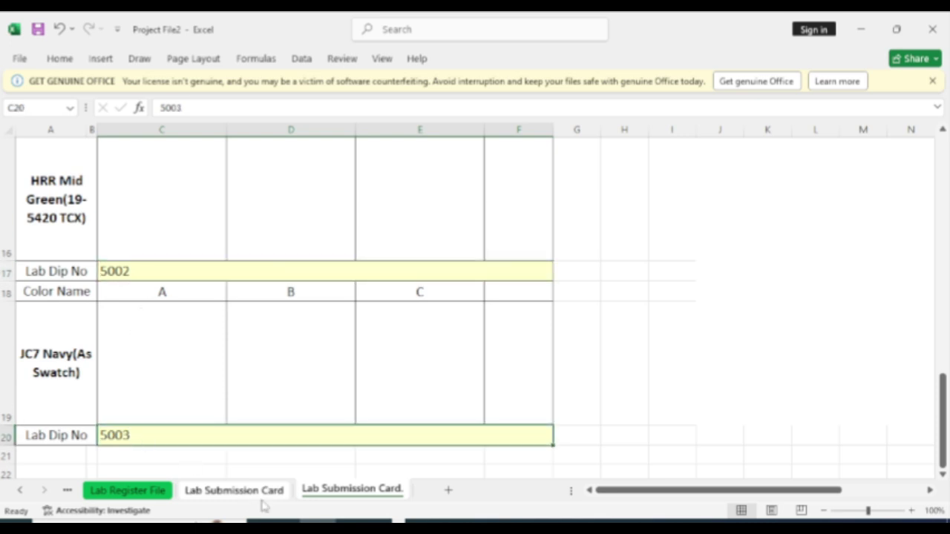
Locate the record with L/D No 5000 in the Lab Register File sheet and select its number cell
click(113, 492)
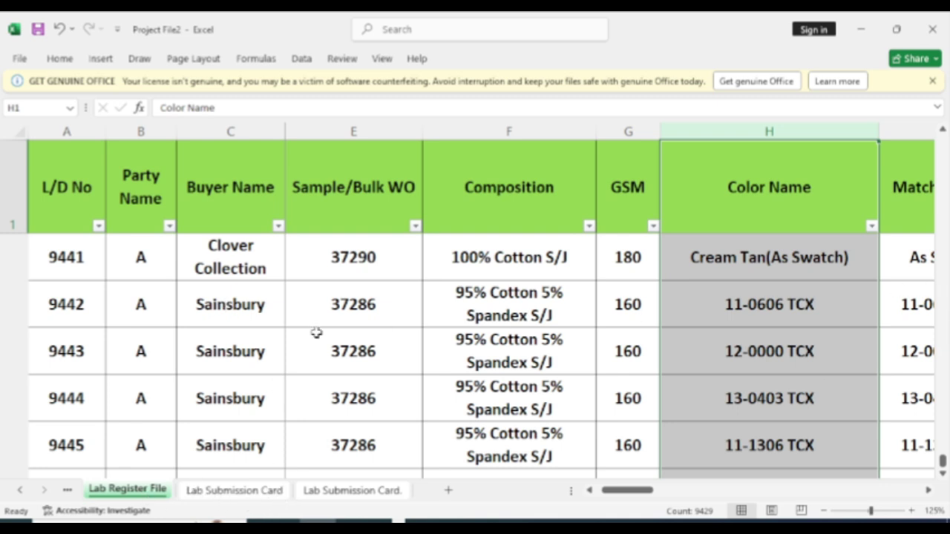
scroll(140, 373, up, 7)
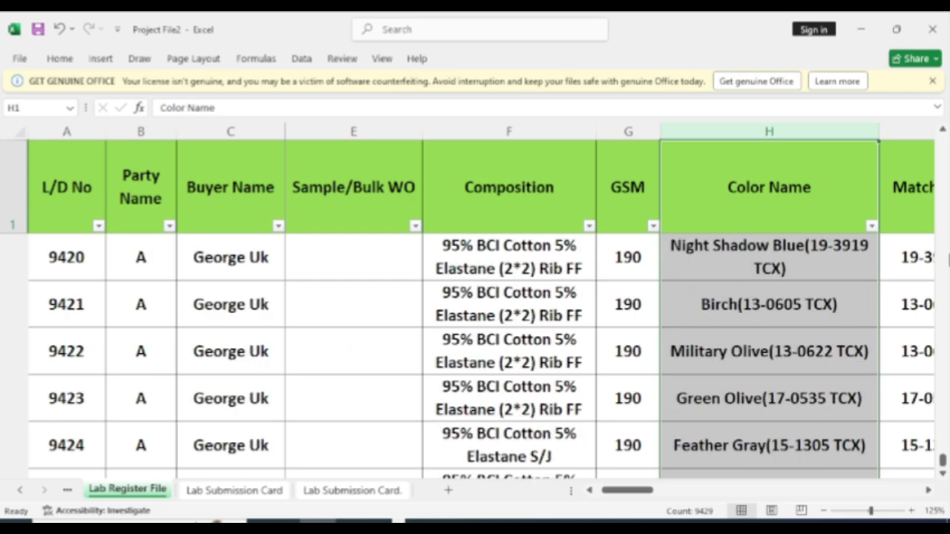
drag(942, 461, 941, 314)
scroll(140, 391, up, 20)
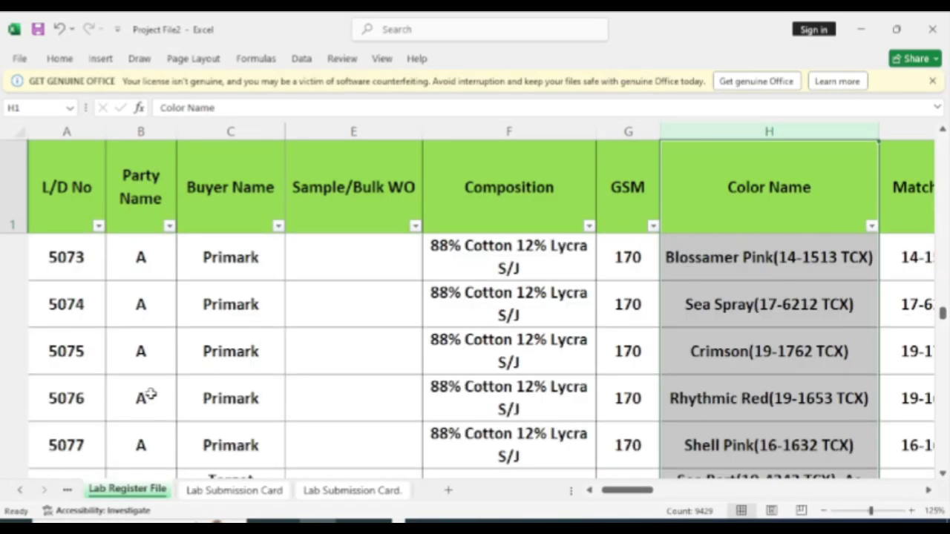
scroll(170, 382, up, 20)
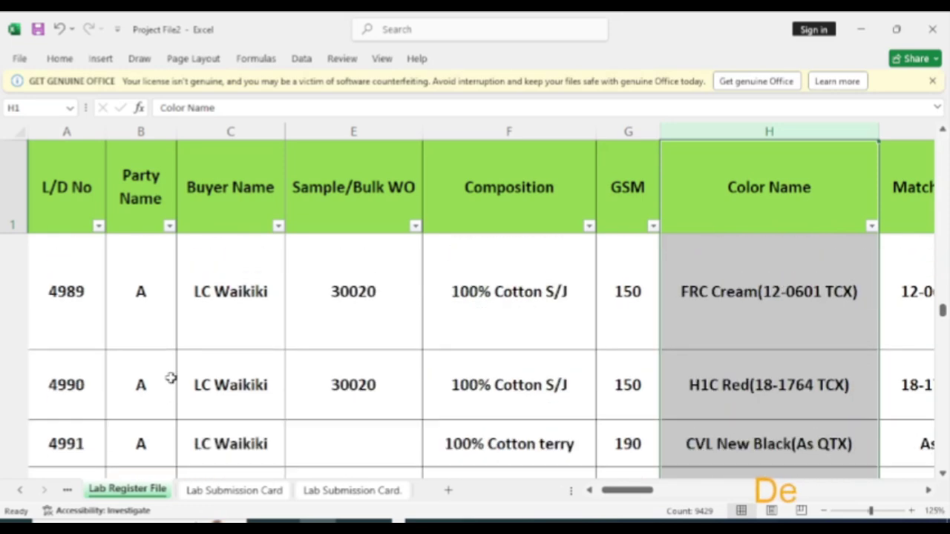
scroll(171, 377, down, 3)
scroll(170, 377, down, 7)
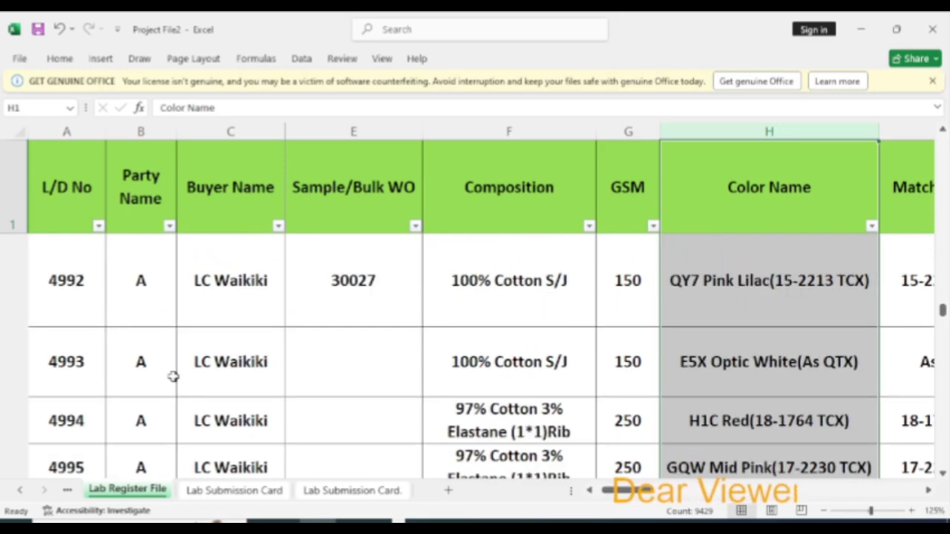
scroll(174, 374, up, 2)
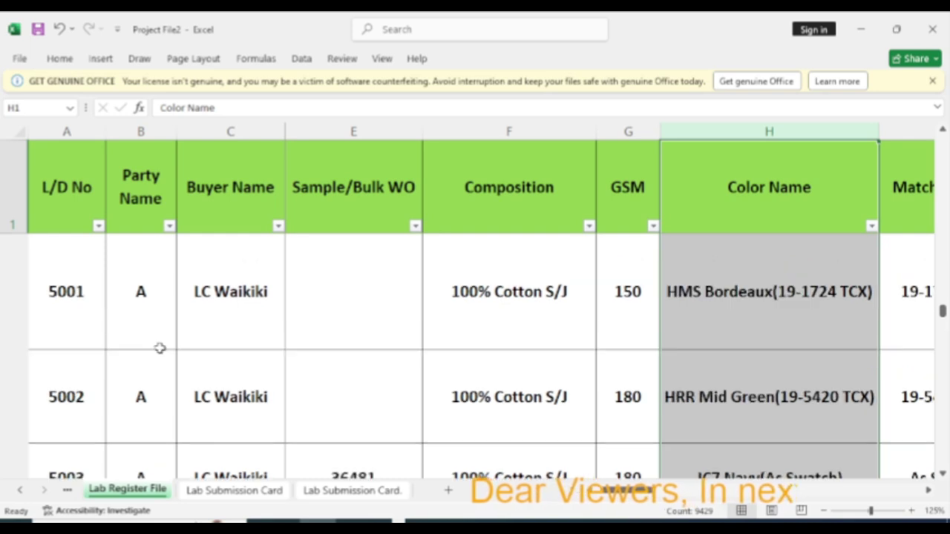
click(81, 369)
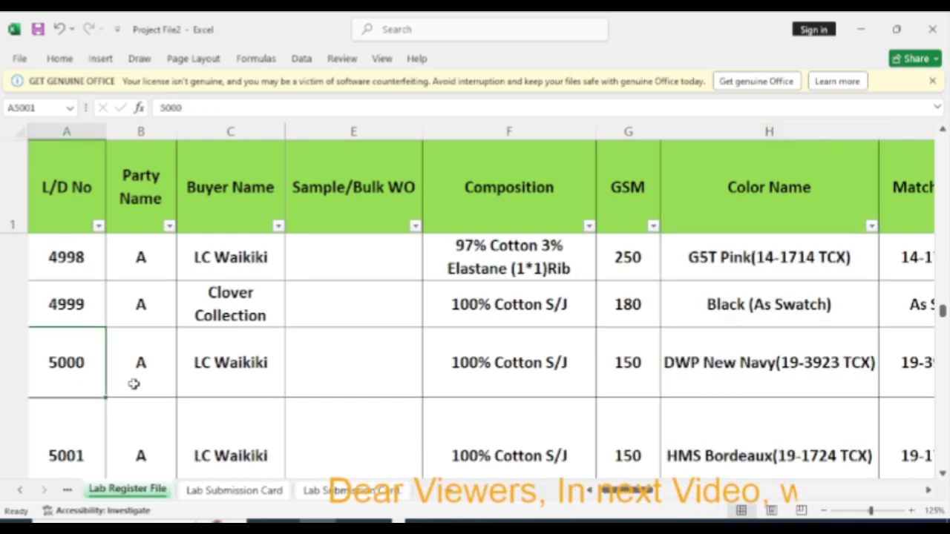
Go through the L/D No cells from 5000 to 5004 in the register to check the records used on the card
click(75, 446)
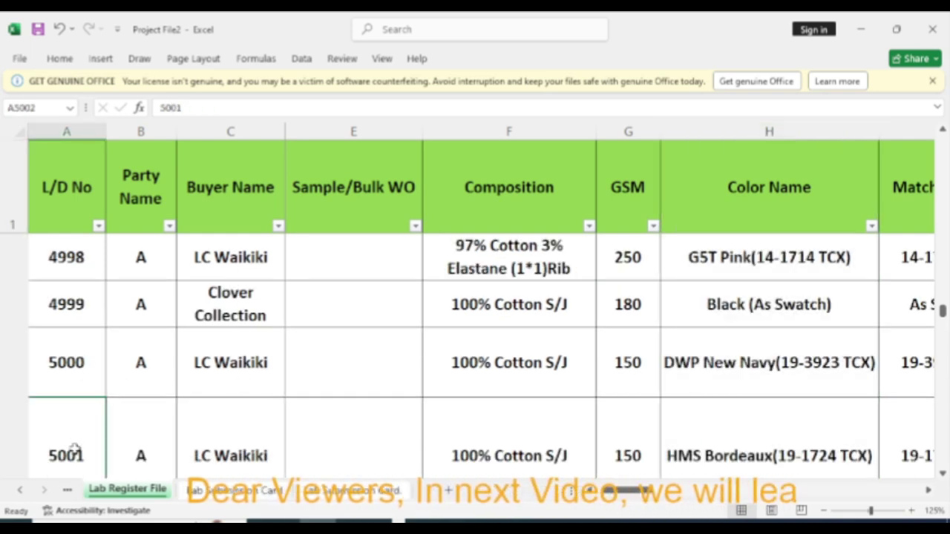
scroll(144, 443, down, 2)
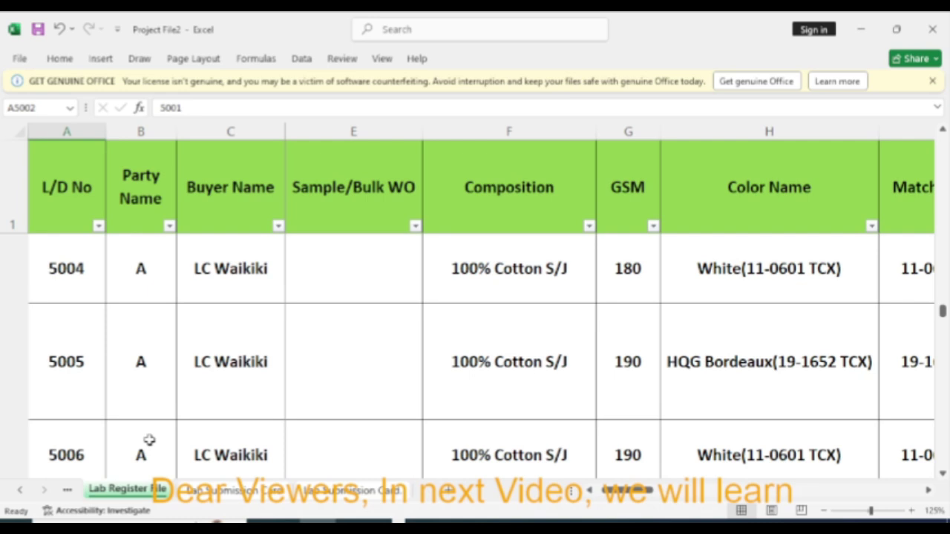
scroll(79, 353, up, 2)
click(75, 371)
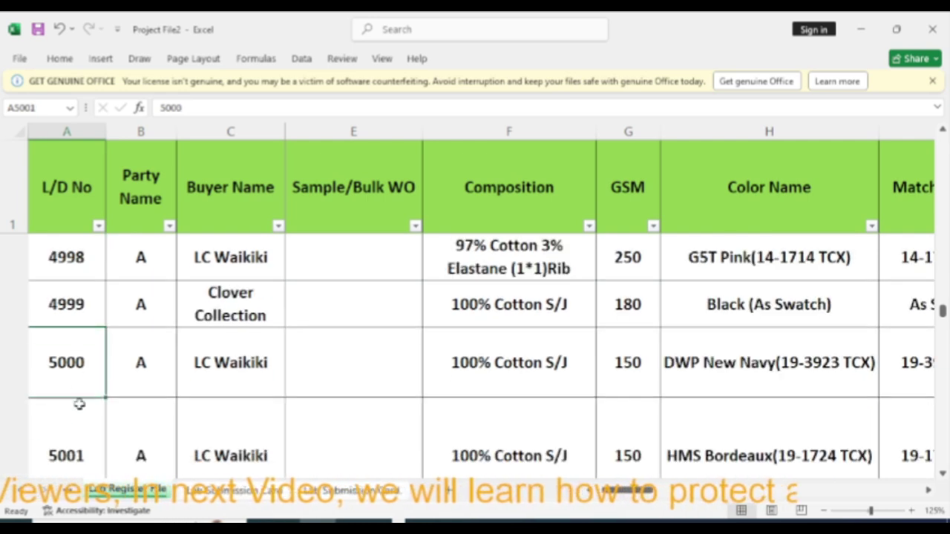
click(70, 445)
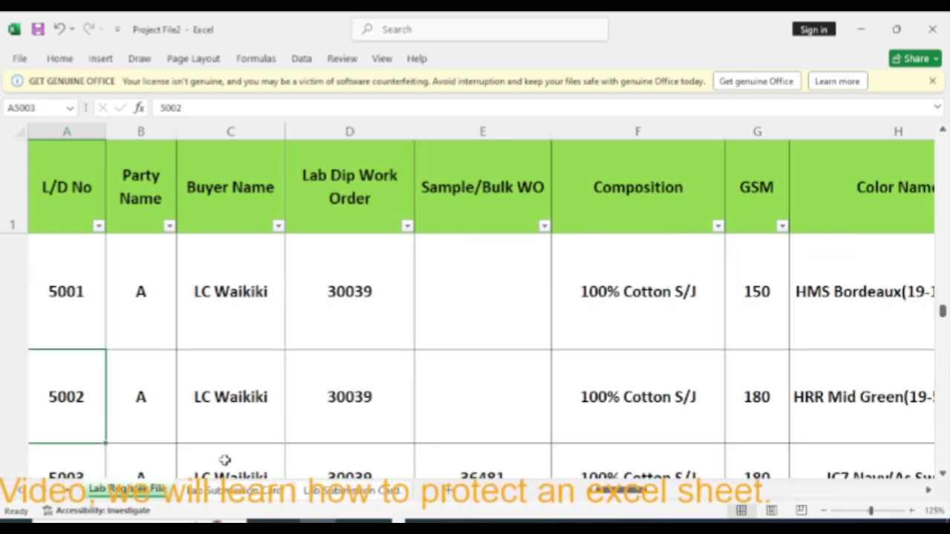
key(Down)
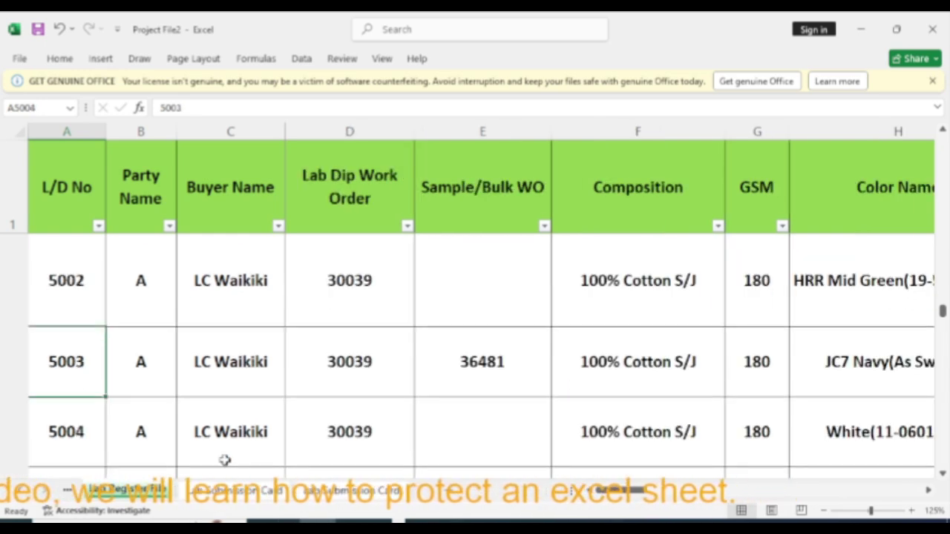
key(Down)
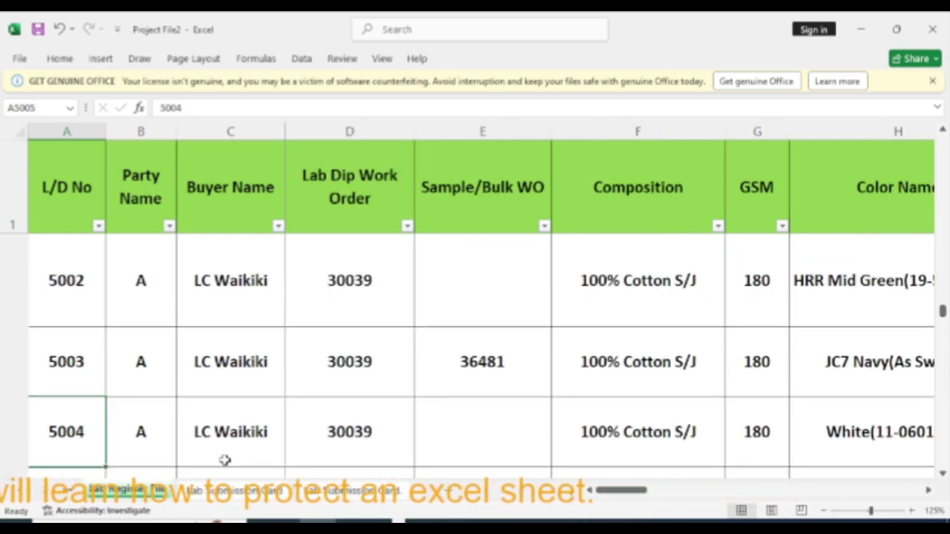
Compare the Buyer Name, Lab Dip Work Order and Composition entries of the register records starting at L/D No 5000
scroll(282, 424, up, 1)
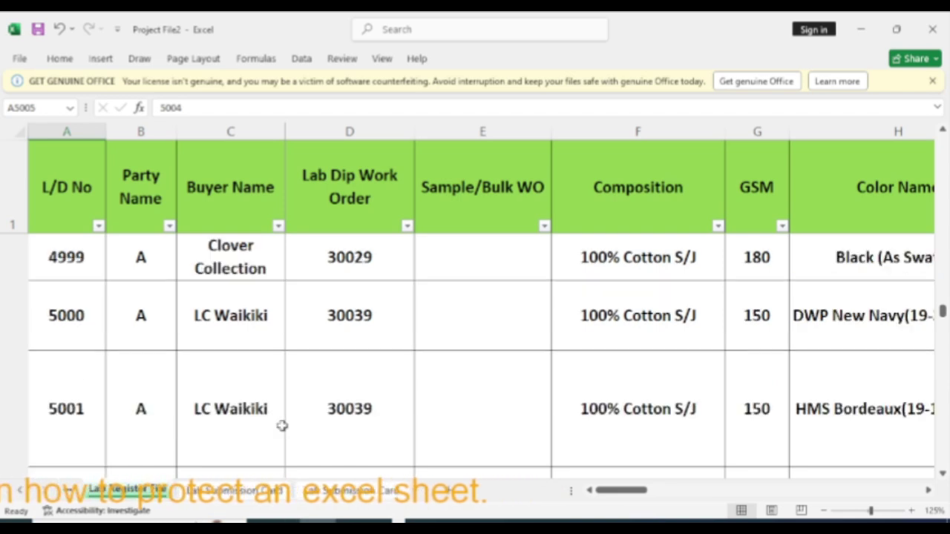
click(236, 317)
drag(236, 317, 230, 462)
drag(366, 327, 450, 418)
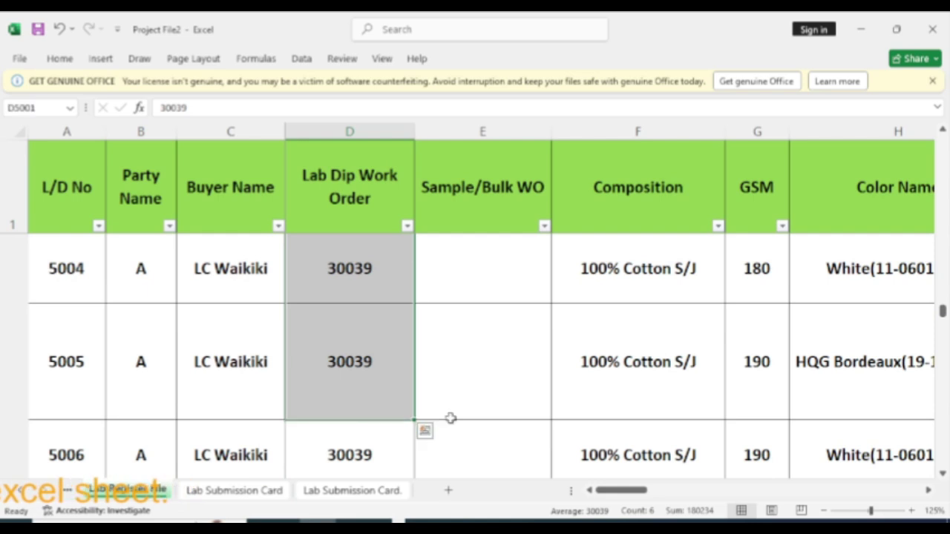
scroll(596, 415, up, 3)
scroll(609, 410, down, 1)
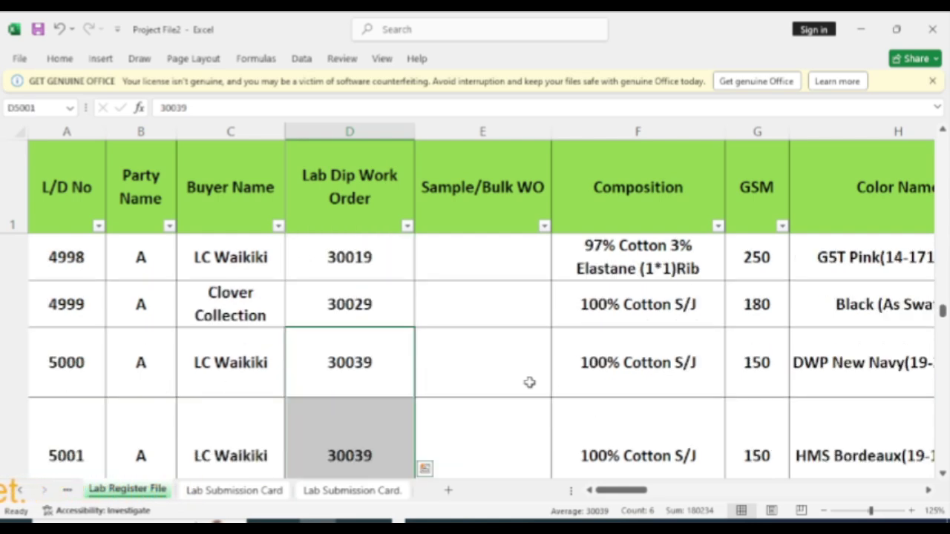
drag(639, 359, 651, 420)
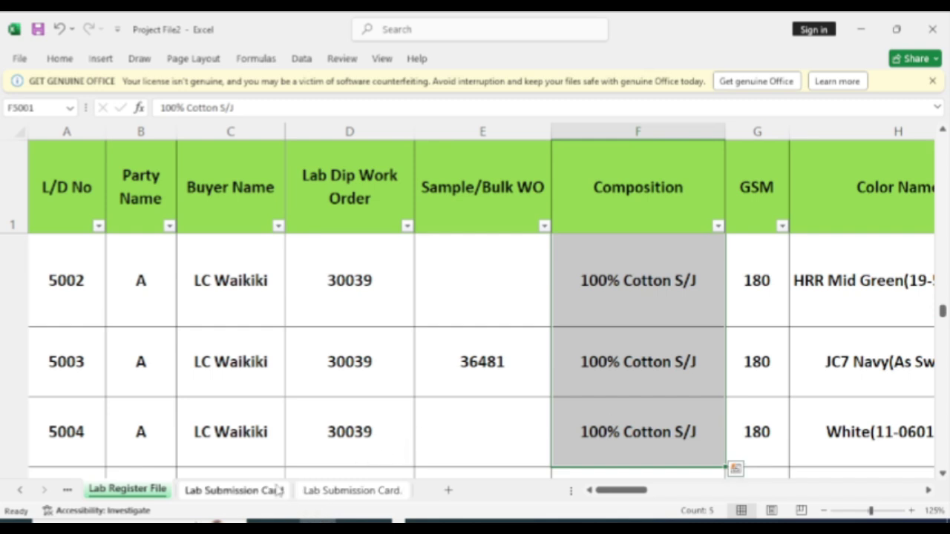
Review the Lab Submission Card. sheet from its header details through all four Color Name and Lab Dip No blocks
click(360, 494)
scroll(246, 417, down, 2)
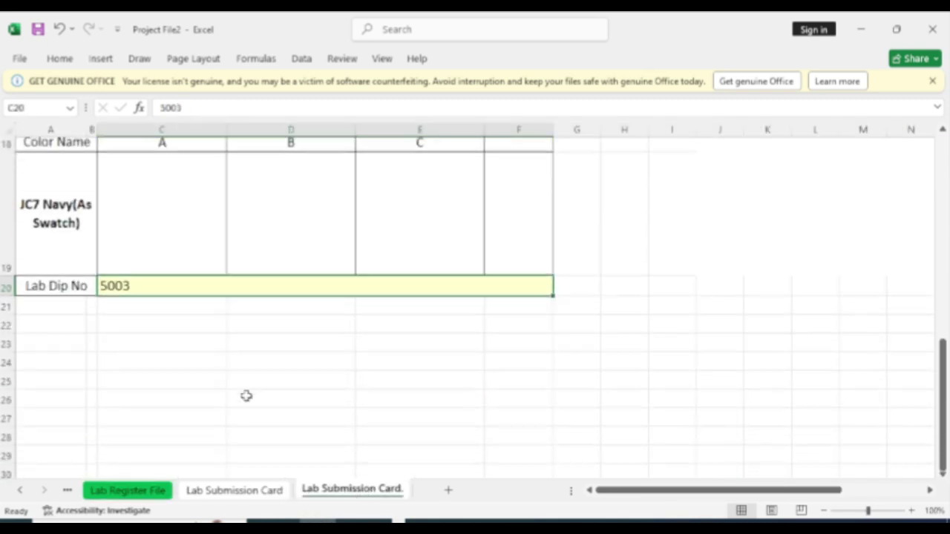
scroll(246, 394, up, 6)
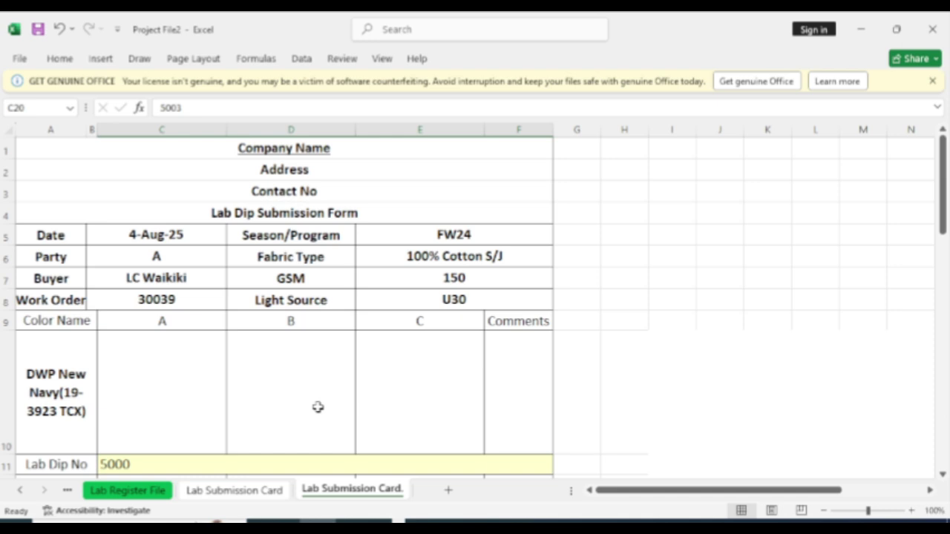
scroll(318, 407, down, 7)
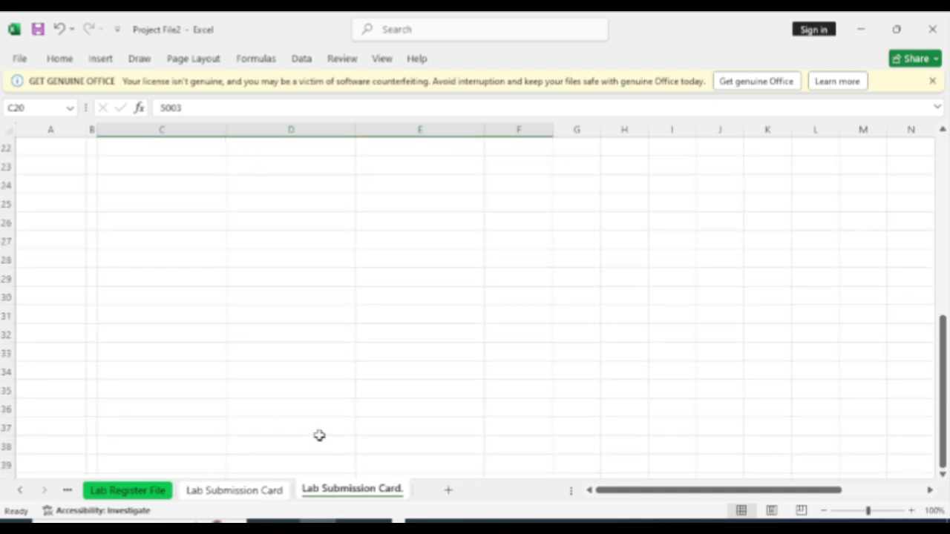
scroll(293, 396, up, 8)
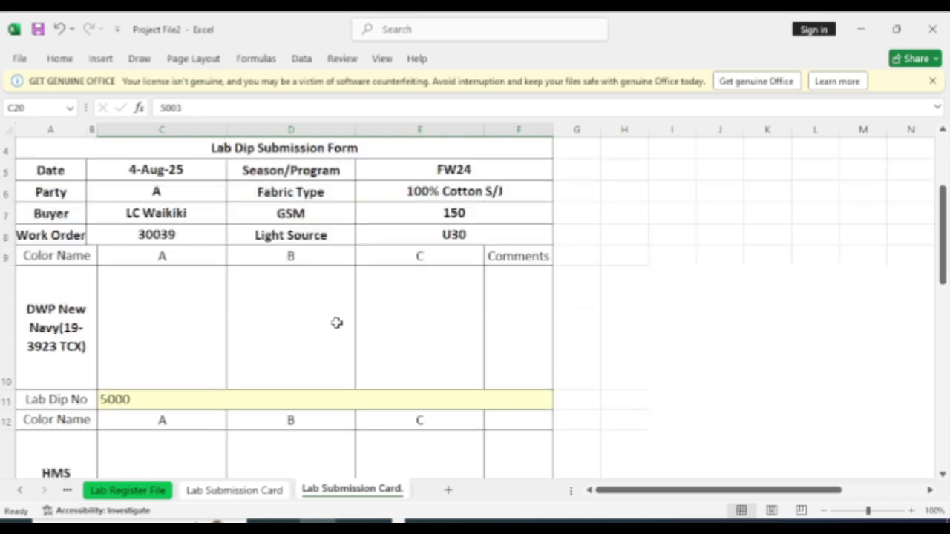
scroll(336, 319, down, 2)
scroll(336, 317, down, 5)
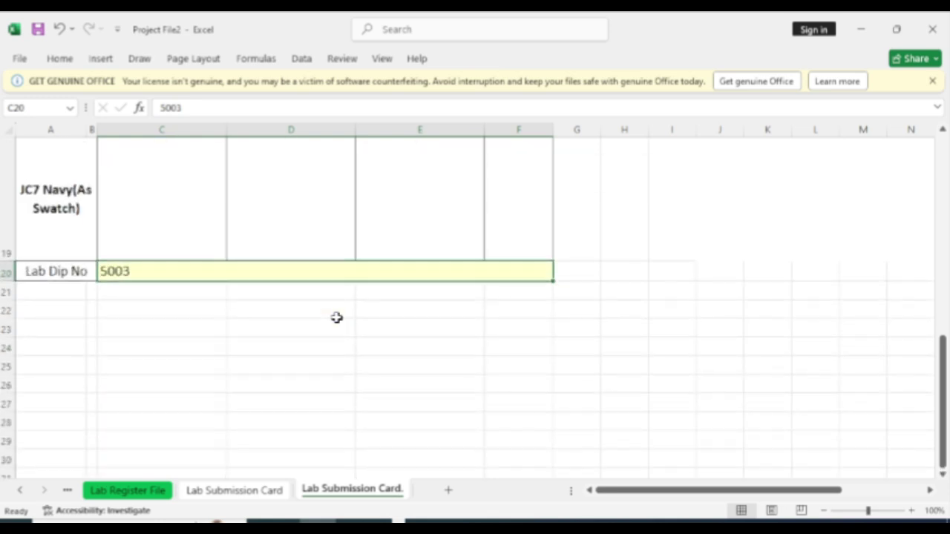
scroll(336, 312, up, 3)
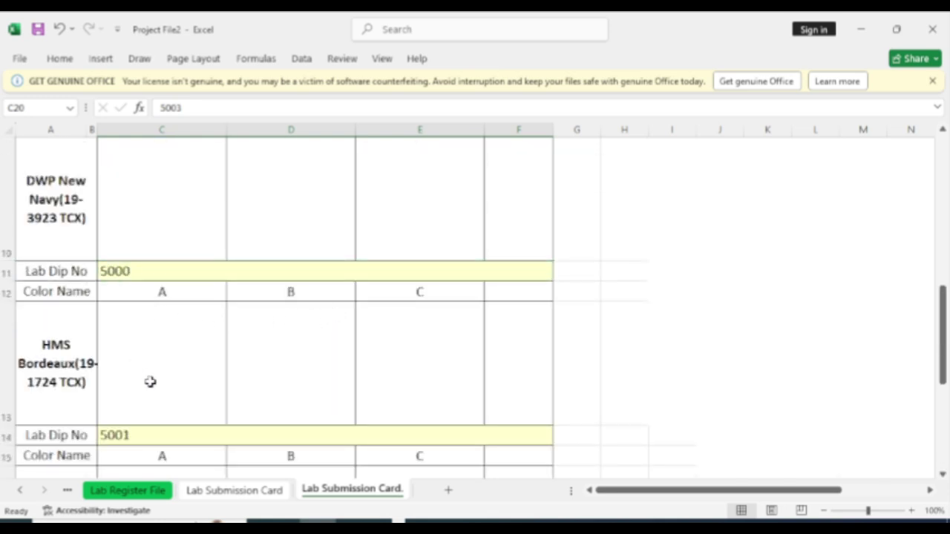
scroll(152, 382, up, 3)
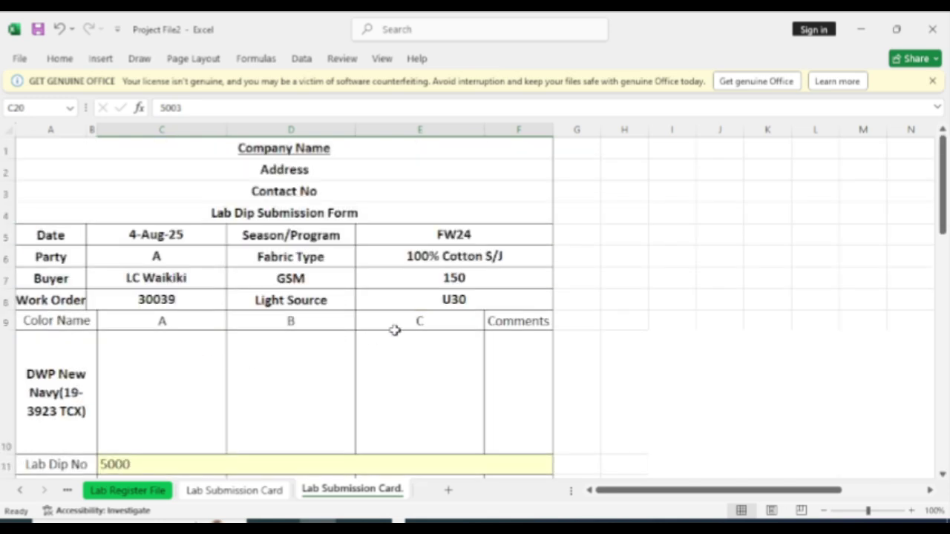
scroll(400, 328, down, 2)
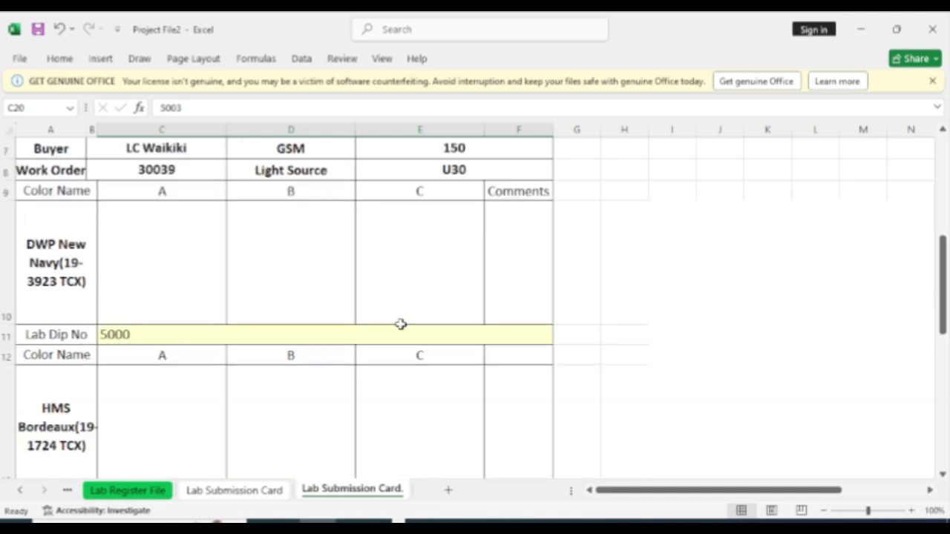